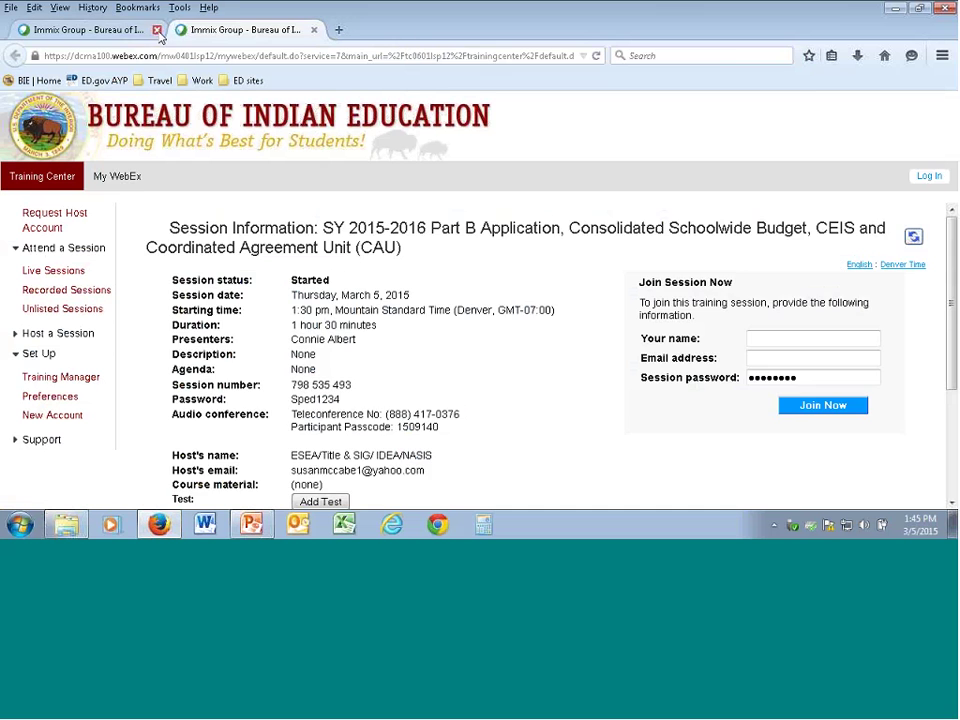
Close the Firefox window holding both WebEx tabs, relaunch Firefox and open the BIE home page
left_click(140, 30)
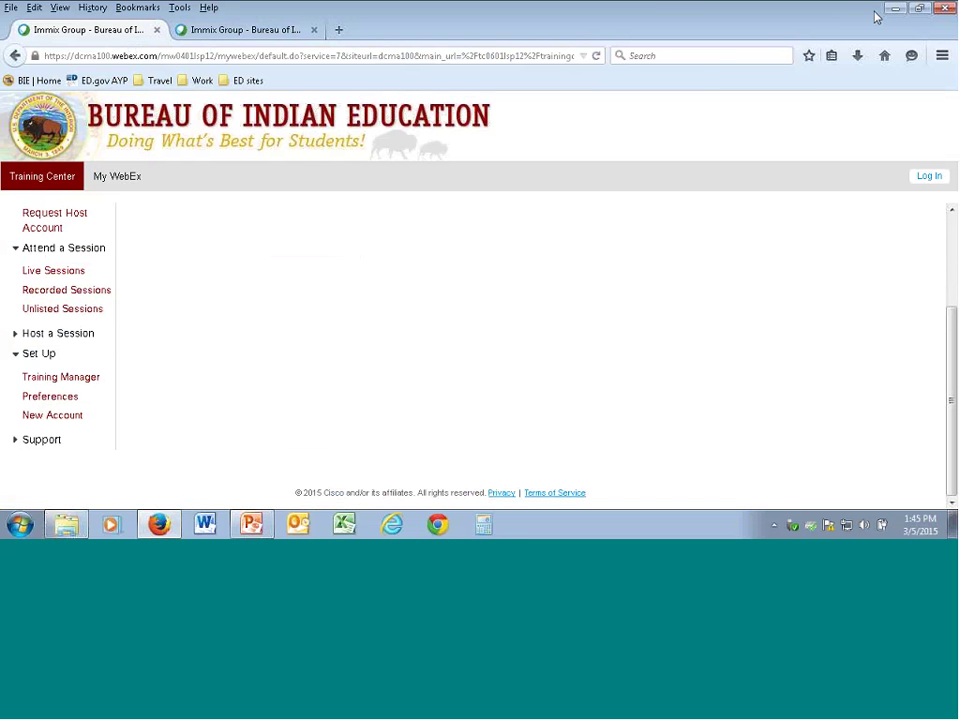
left_click(945, 9)
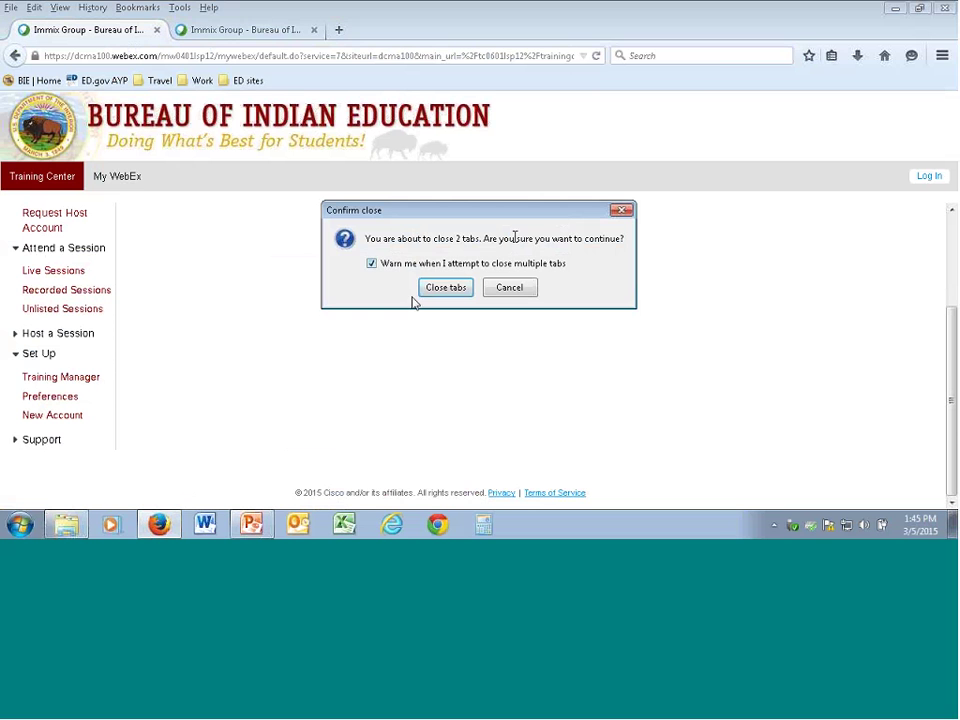
left_click(448, 287)
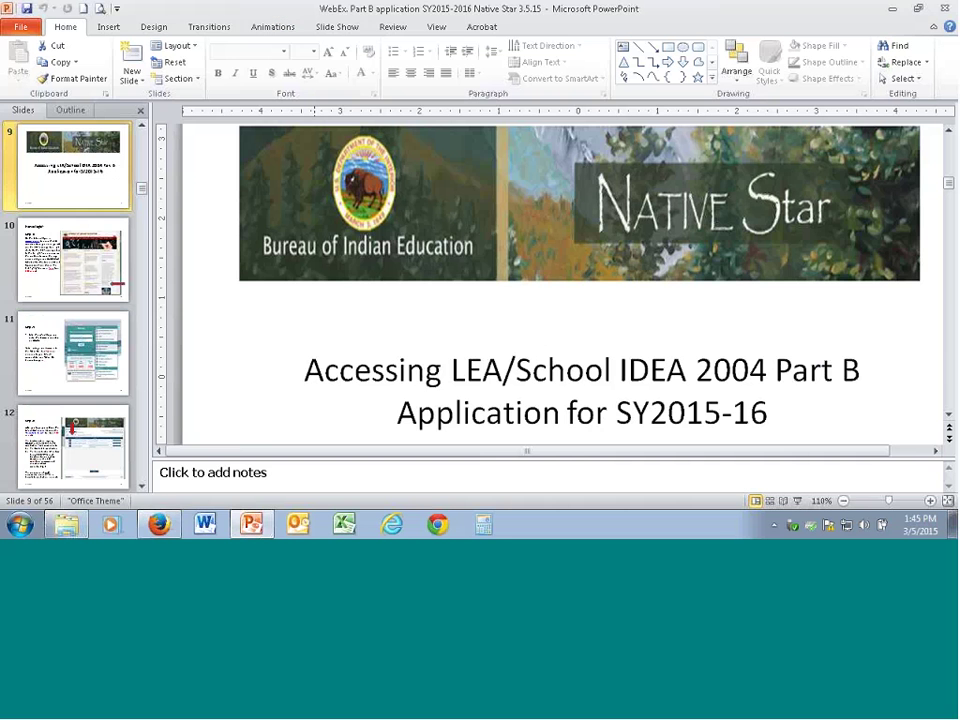
left_click(159, 523)
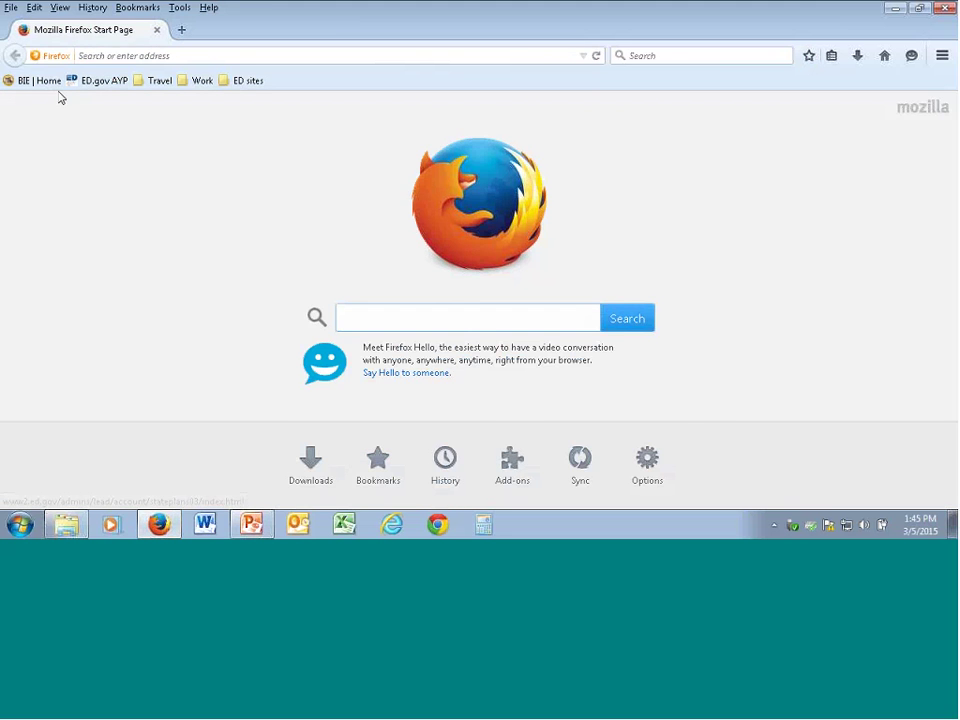
left_click(50, 84)
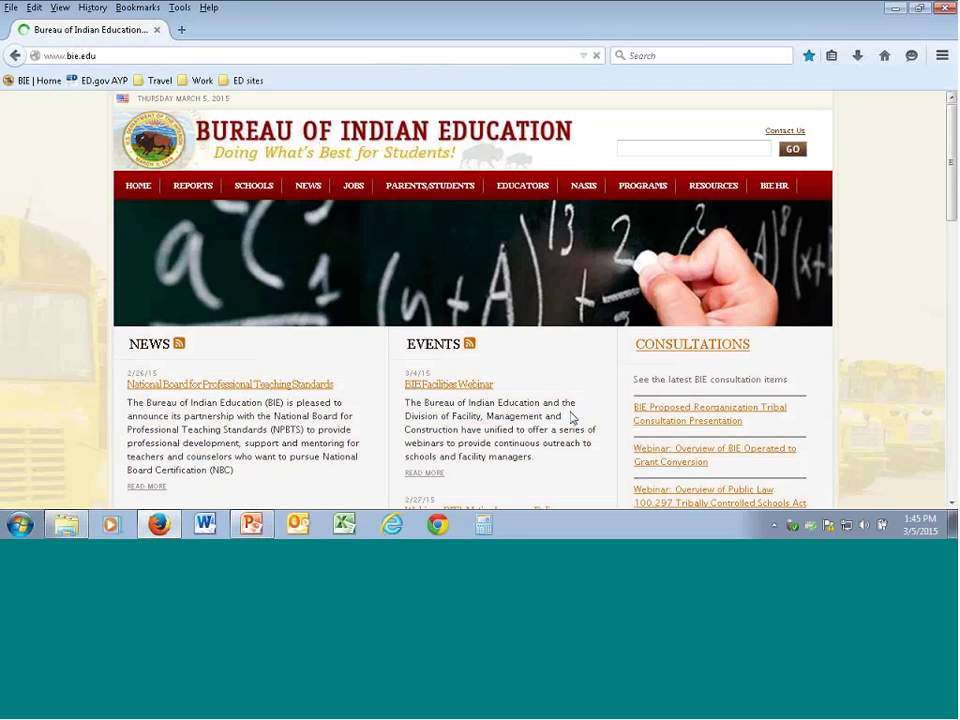
Scroll the bie.edu home page down to the NATIVE STAR continuous school improvement section
scroll(536, 482, "down", 7)
scroll(570, 334, "up", 3)
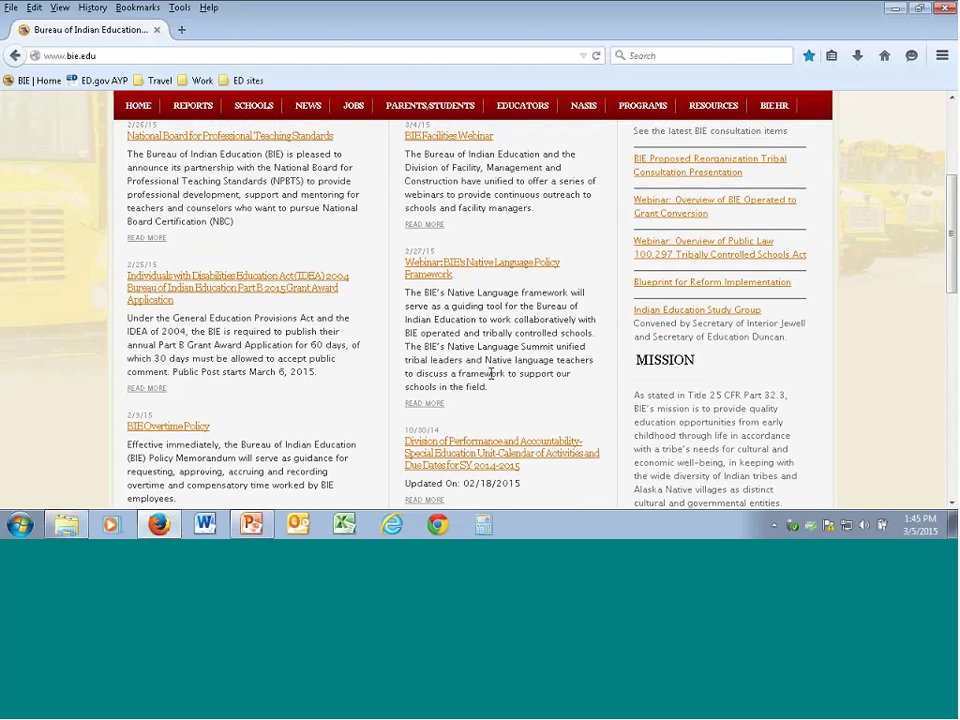
scroll(490, 372, "up", 1)
scroll(490, 372, "up", 3)
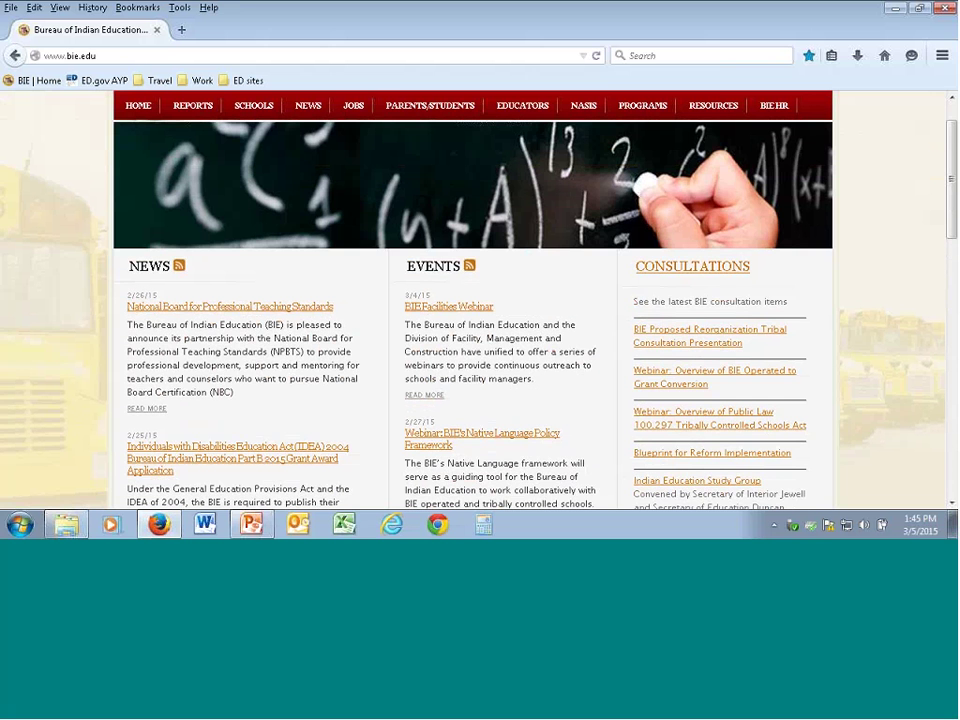
scroll(902, 281, "down", 2)
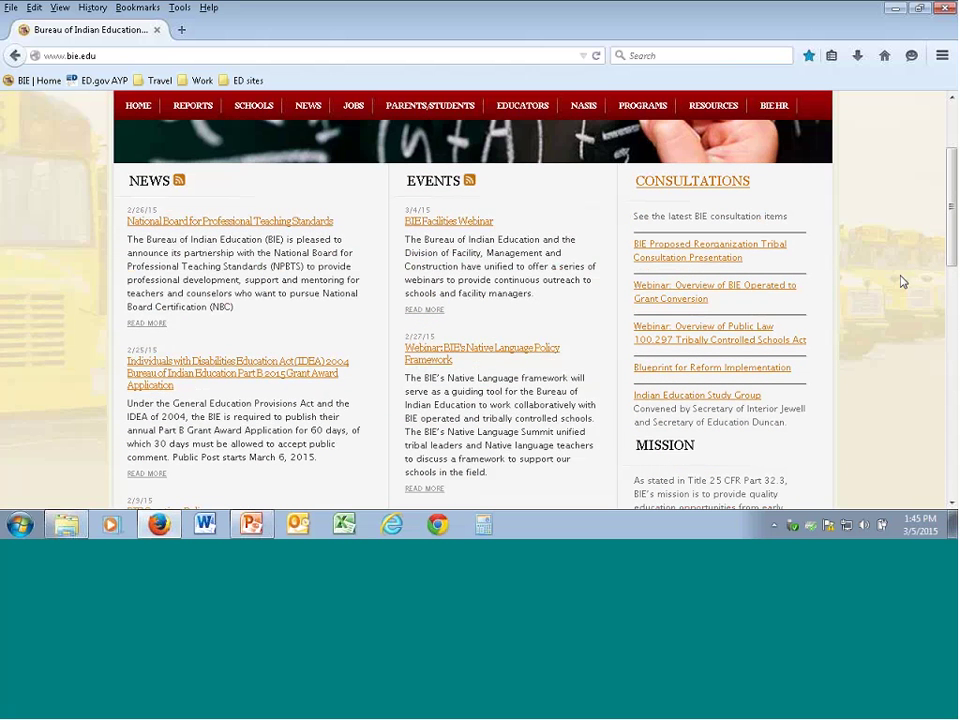
scroll(902, 281, "down", 5)
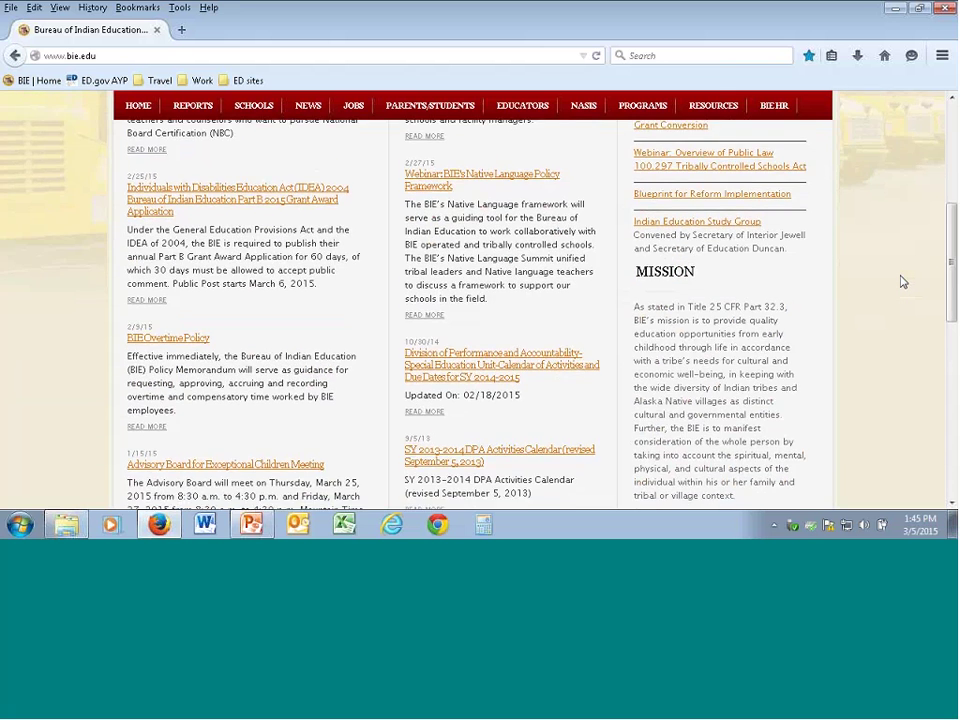
scroll(902, 281, "down", 1)
scroll(902, 281, "down", 1)
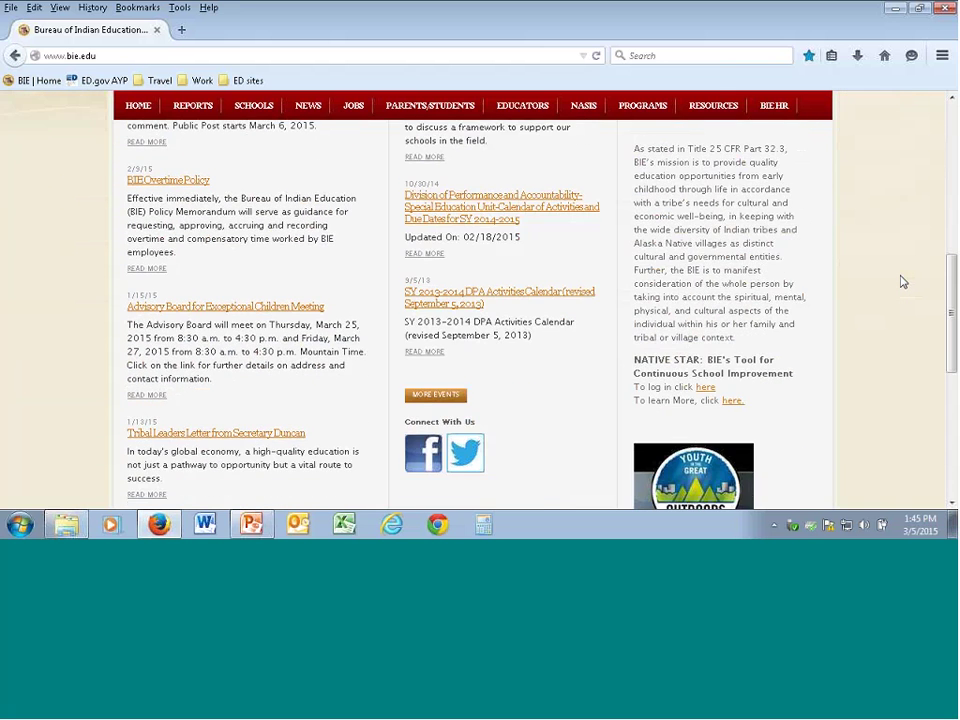
scroll(902, 281, "down", 1)
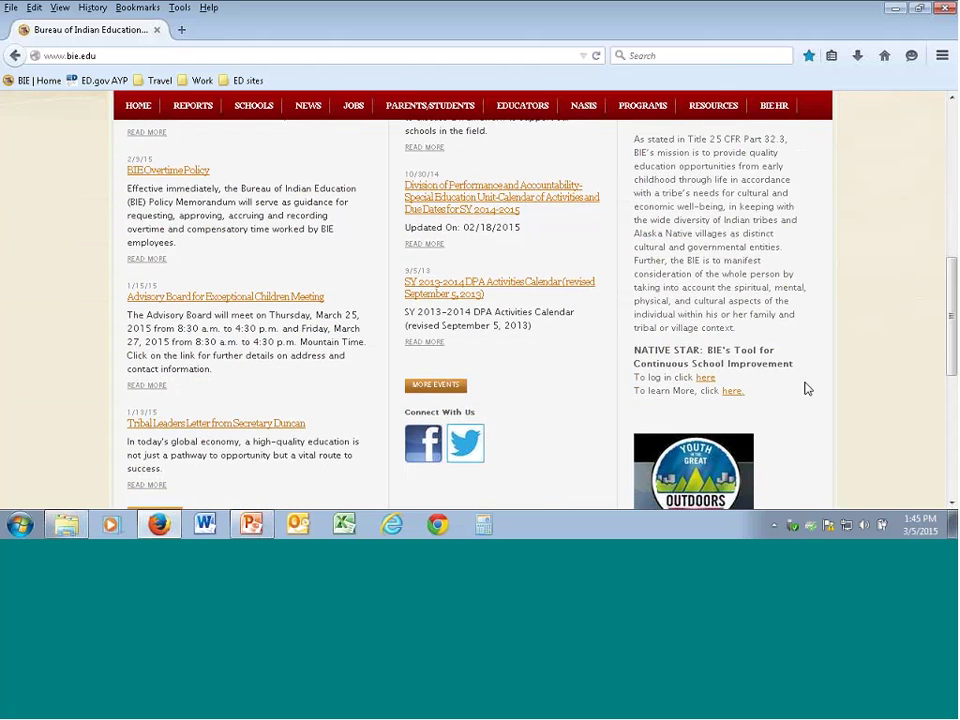
Open the Native Star login page and sign in with the administrator login and password
left_click(705, 379)
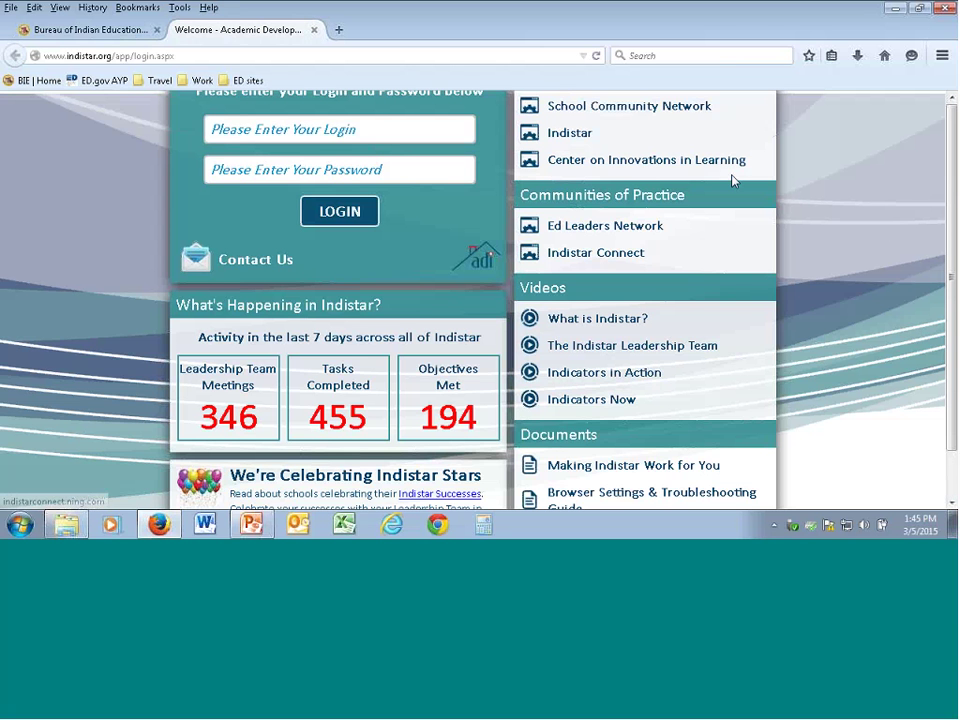
left_click(293, 128)
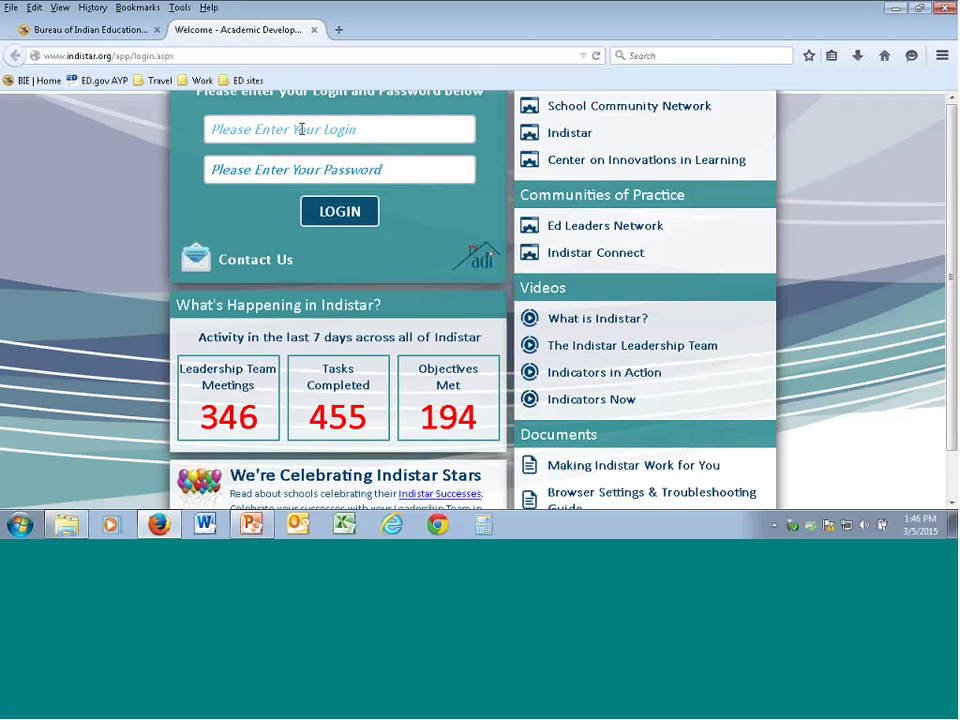
left_click(301, 129)
left_click(301, 129)
left_click(301, 129)
type("biea")
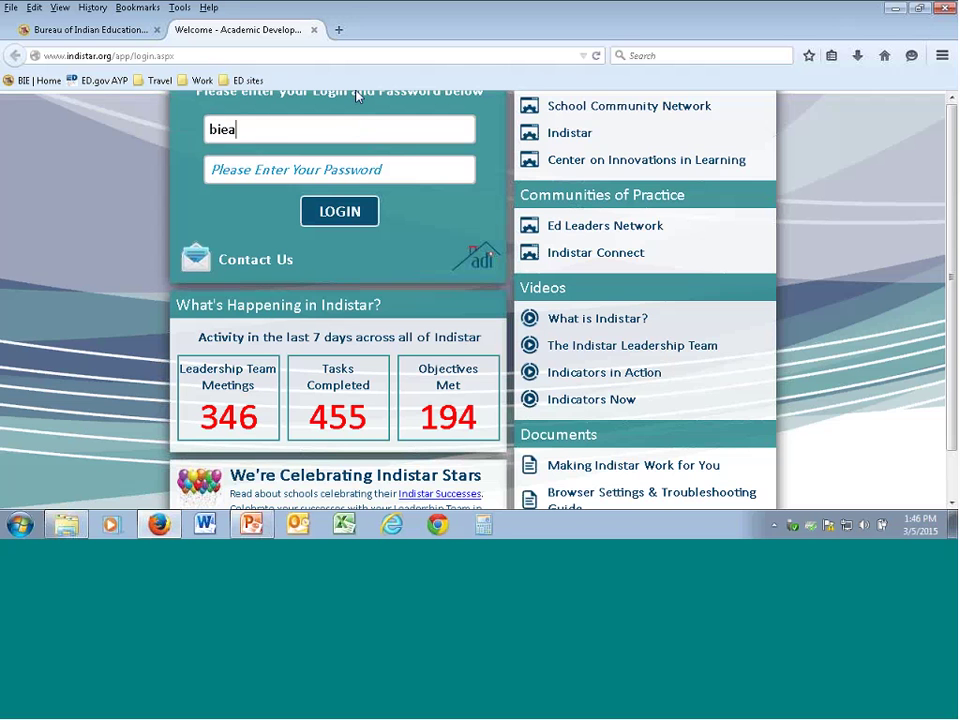
key("BackSpace")
key("BackSpace")
key("BackSpace")
type("iea")
key("Tab")
type("b")
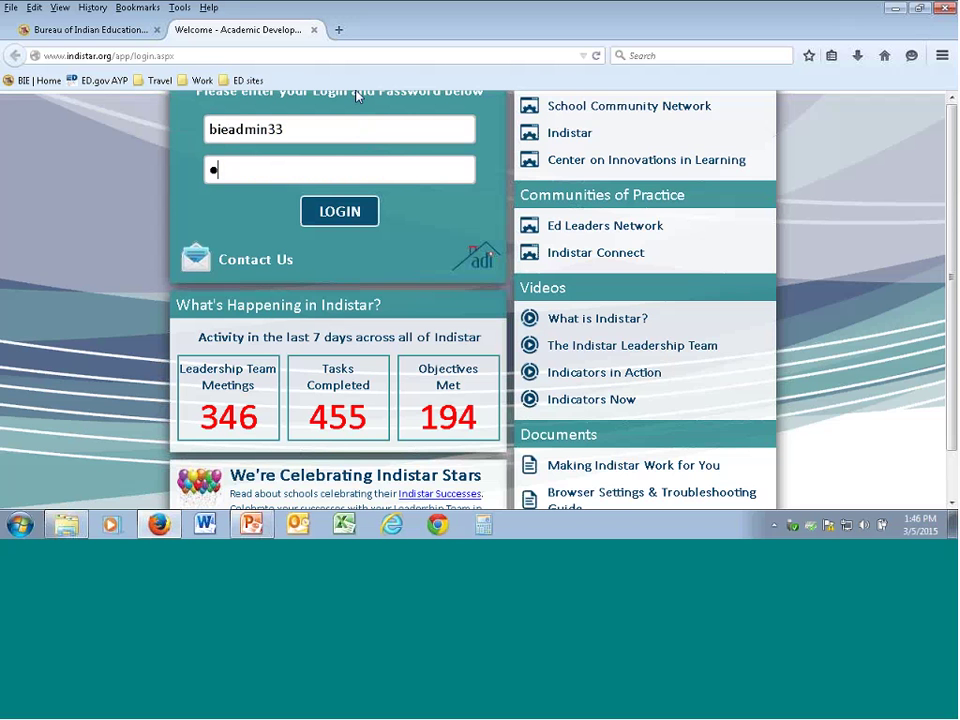
type("•••")
key("Return")
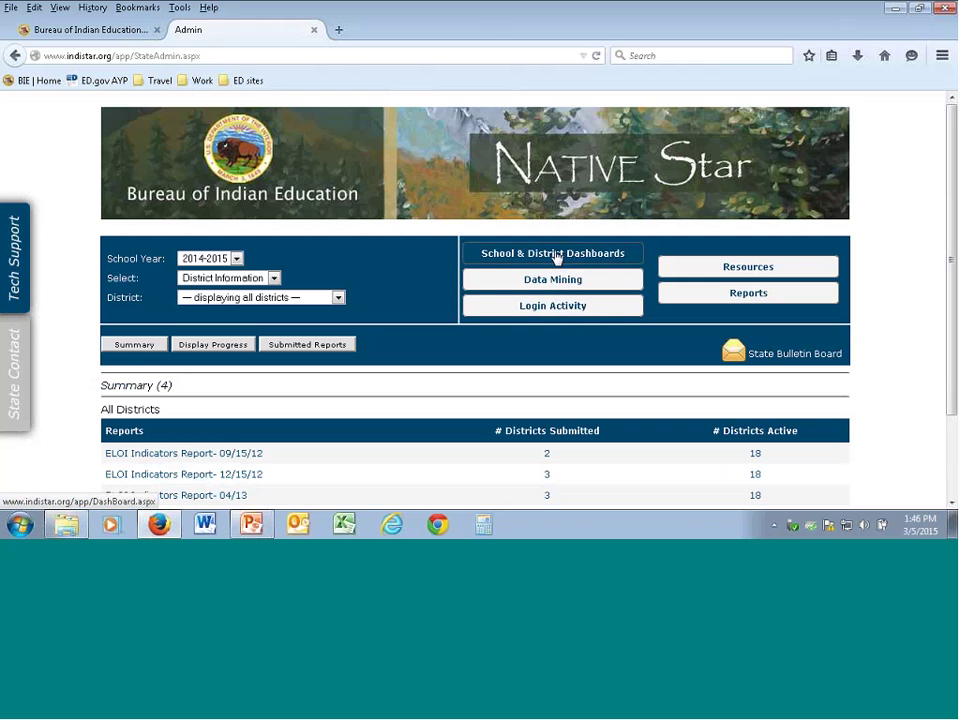
In School & District Dashboards, select Test - Many Farms High School from the schools list
left_click(556, 254)
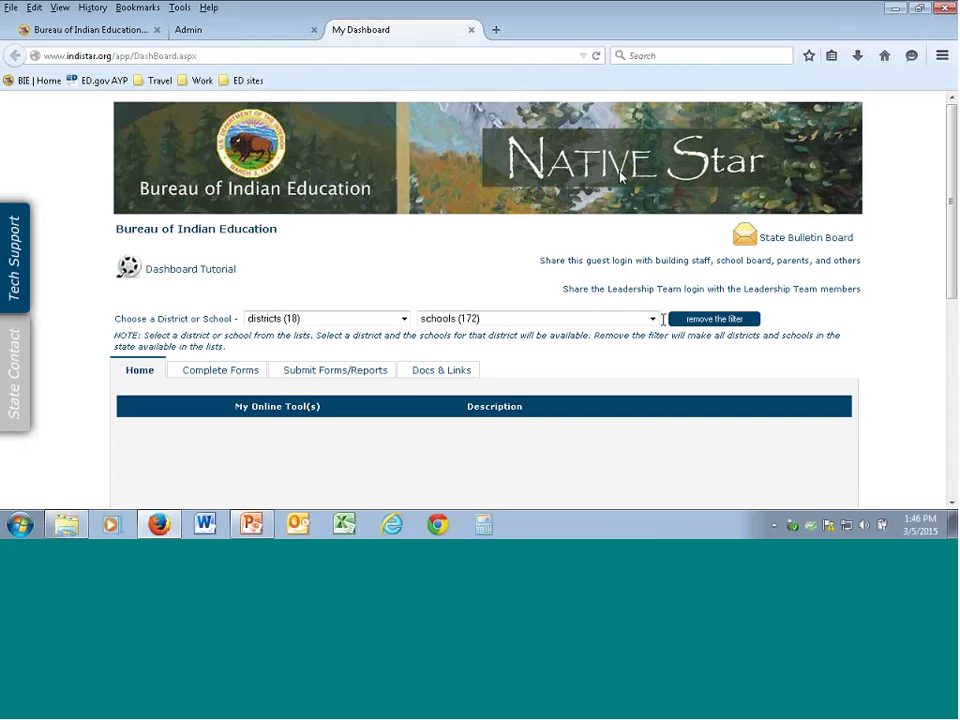
left_click(490, 318)
scroll(490, 400, "down", 5)
scroll(490, 405, "down", 15)
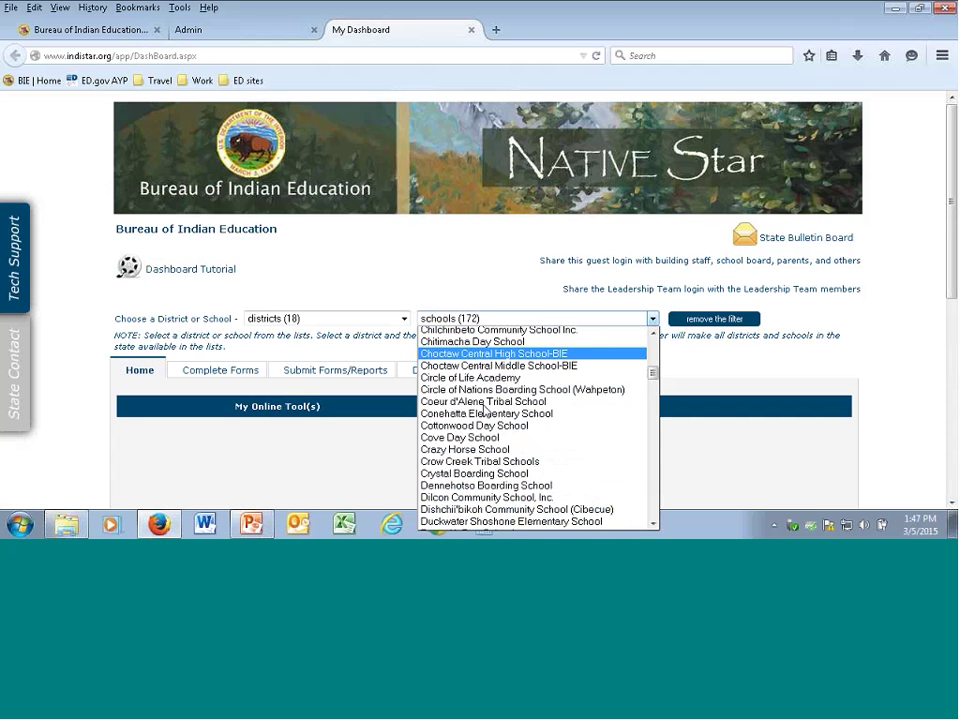
scroll(487, 412, "down", 20)
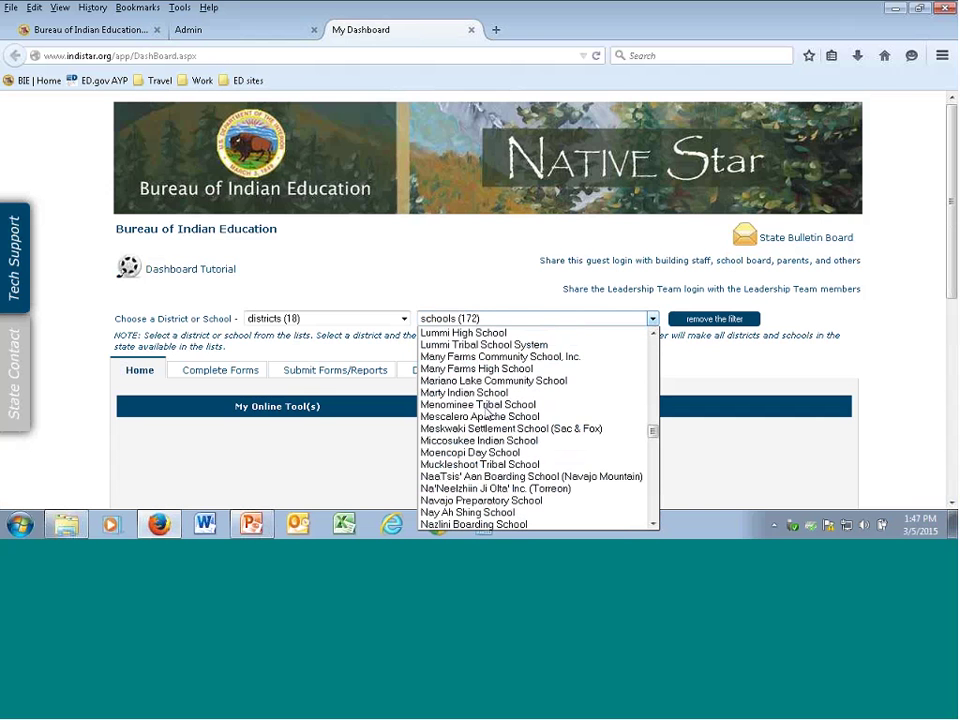
scroll(487, 412, "down", 3)
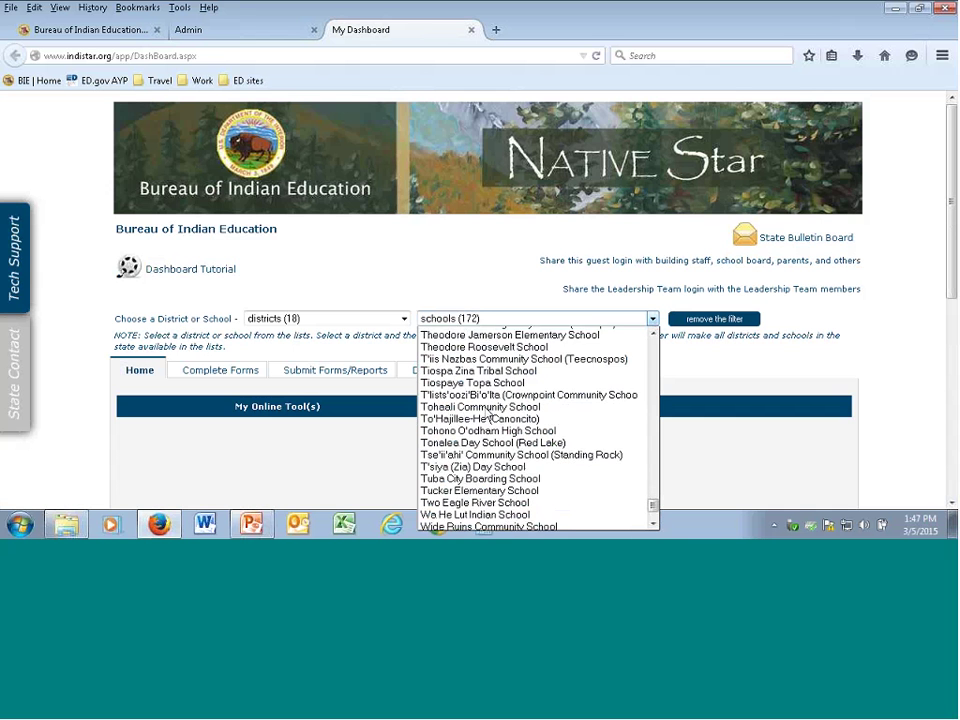
scroll(478, 420, "up", 3)
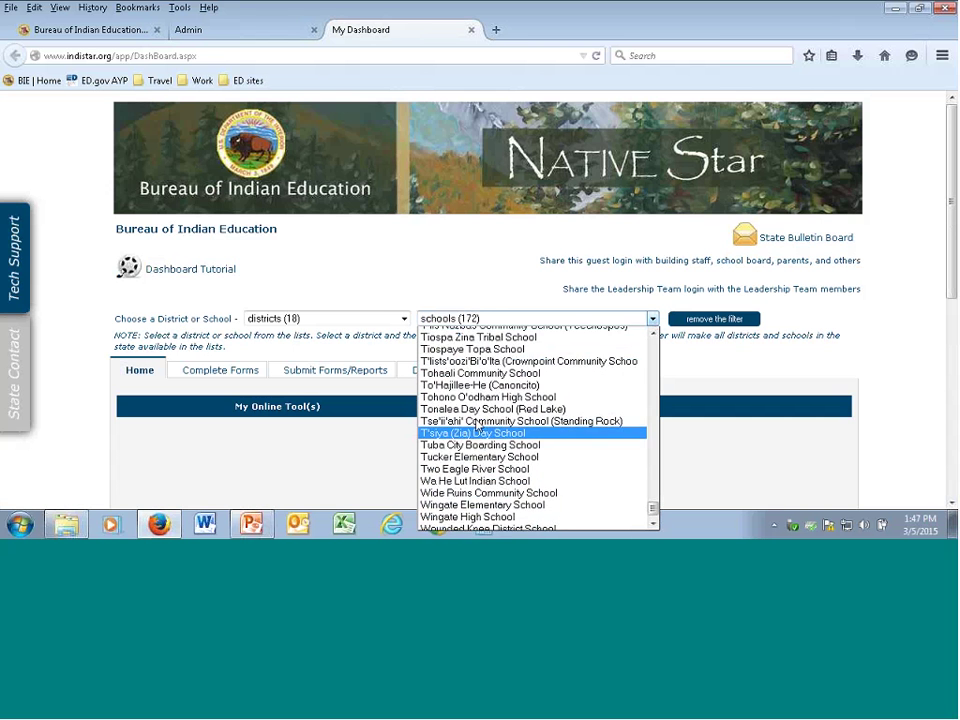
left_click(482, 381)
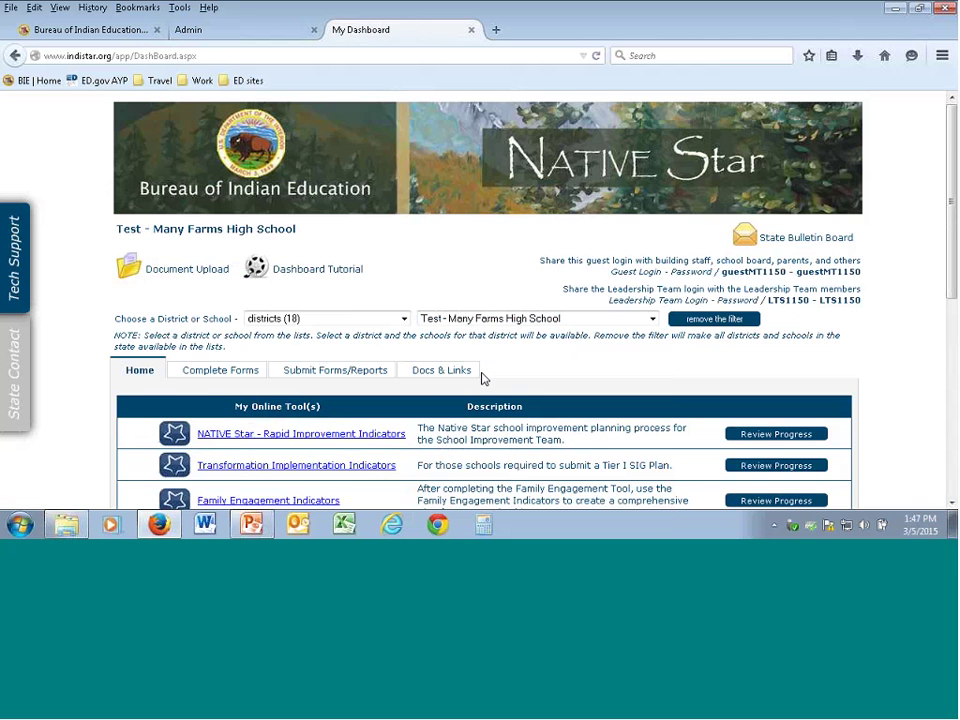
scroll(504, 306, "down", 2)
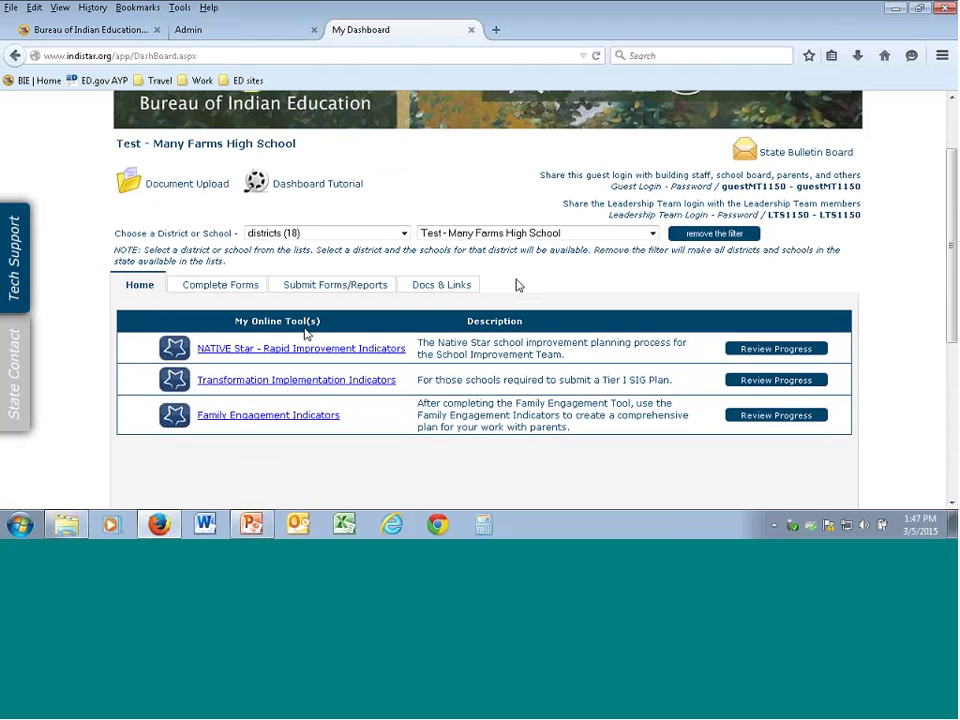
Show the Complete Forms list and scroll to the LEA/School IDEA 2004 Part B Application SY15-16
left_click(226, 290)
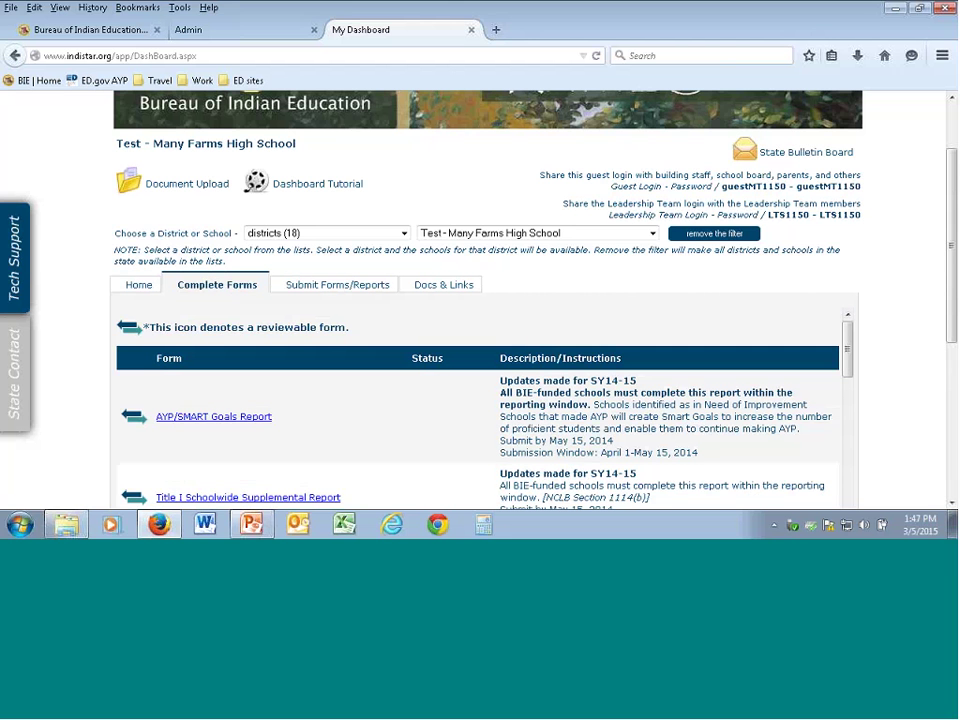
scroll(296, 395, "down", 1)
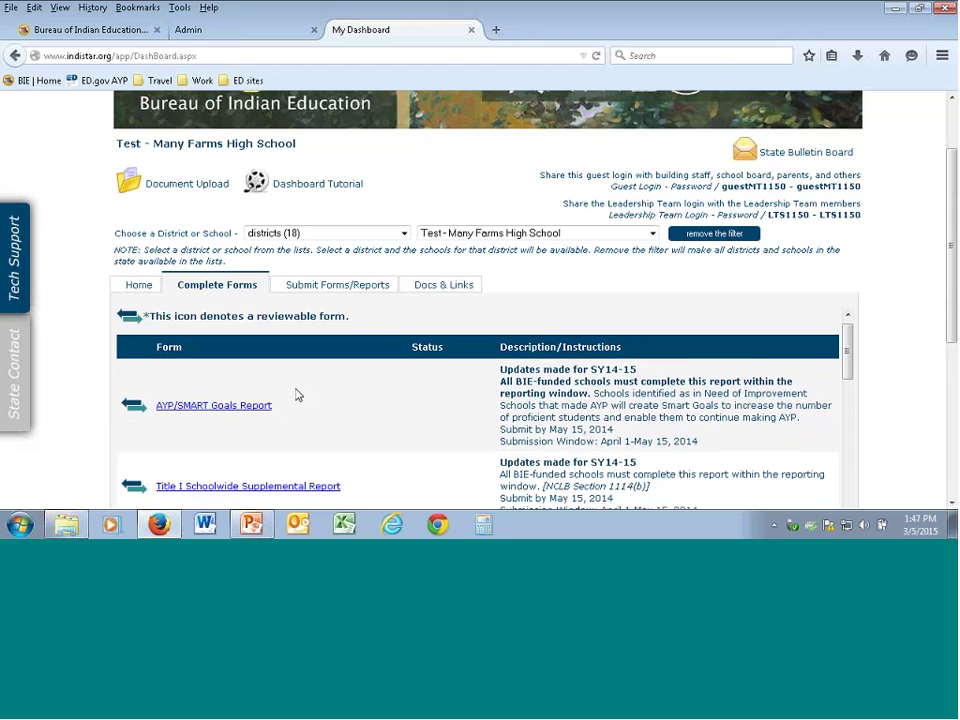
scroll(296, 395, "down", 3)
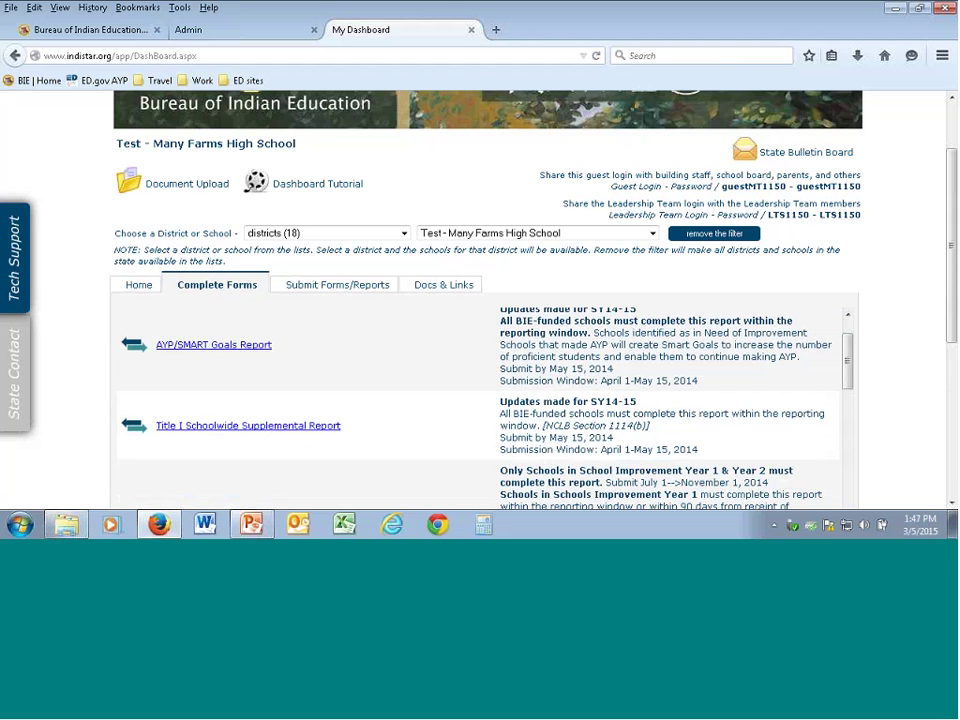
scroll(200, 400, "down", 1)
scroll(200, 400, "down", 5)
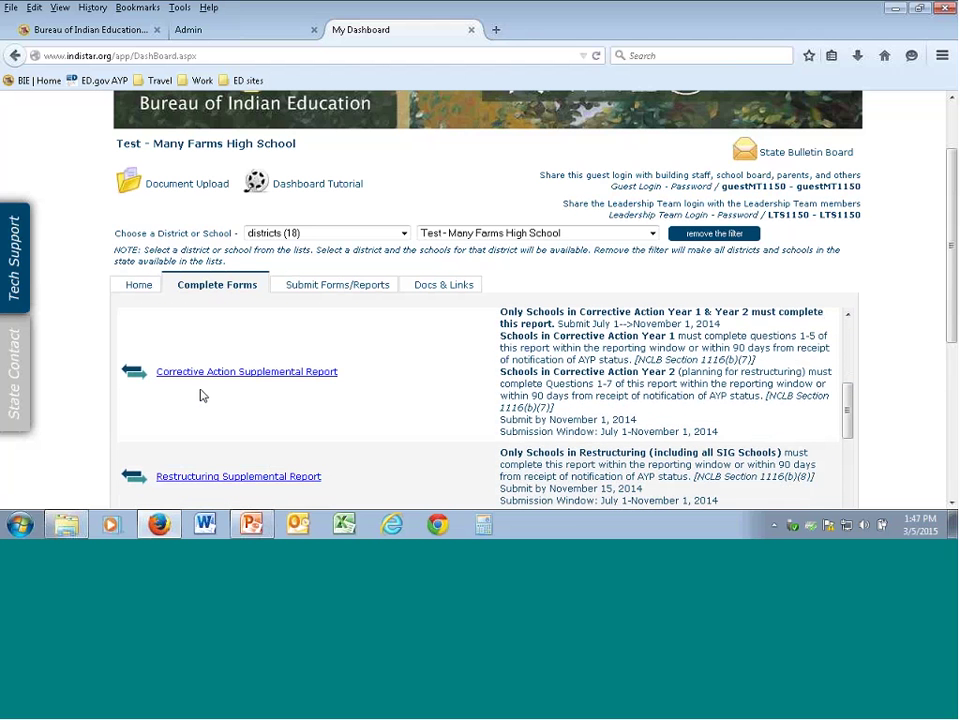
scroll(205, 390, "down", 1)
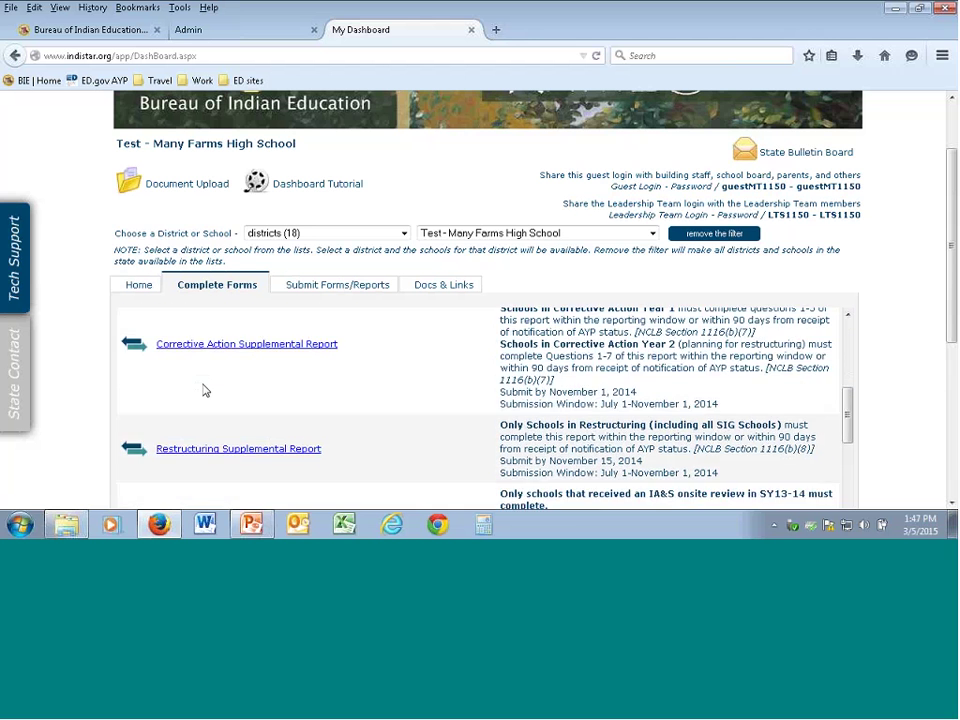
scroll(205, 390, "down", 4)
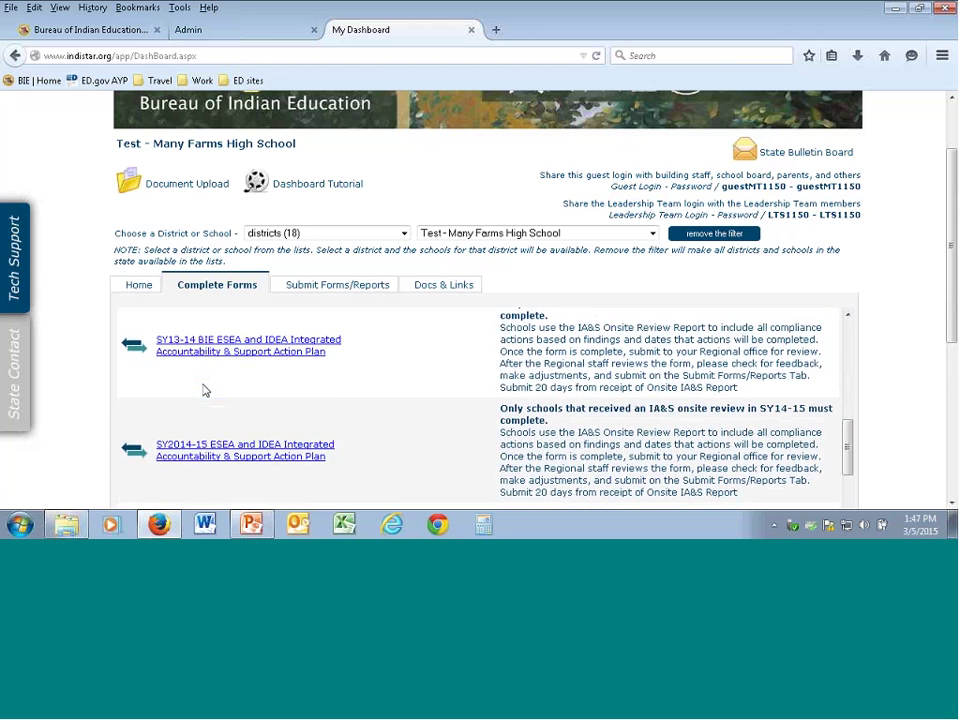
scroll(205, 390, "down", 2)
scroll(203, 390, "down", 5)
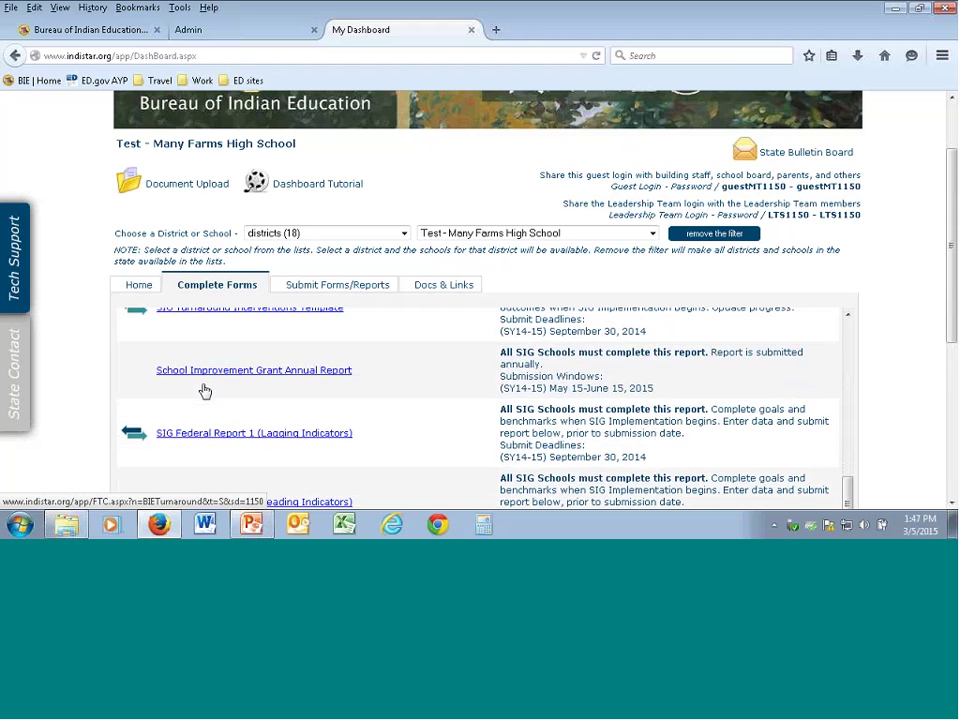
scroll(205, 391, "down", 1)
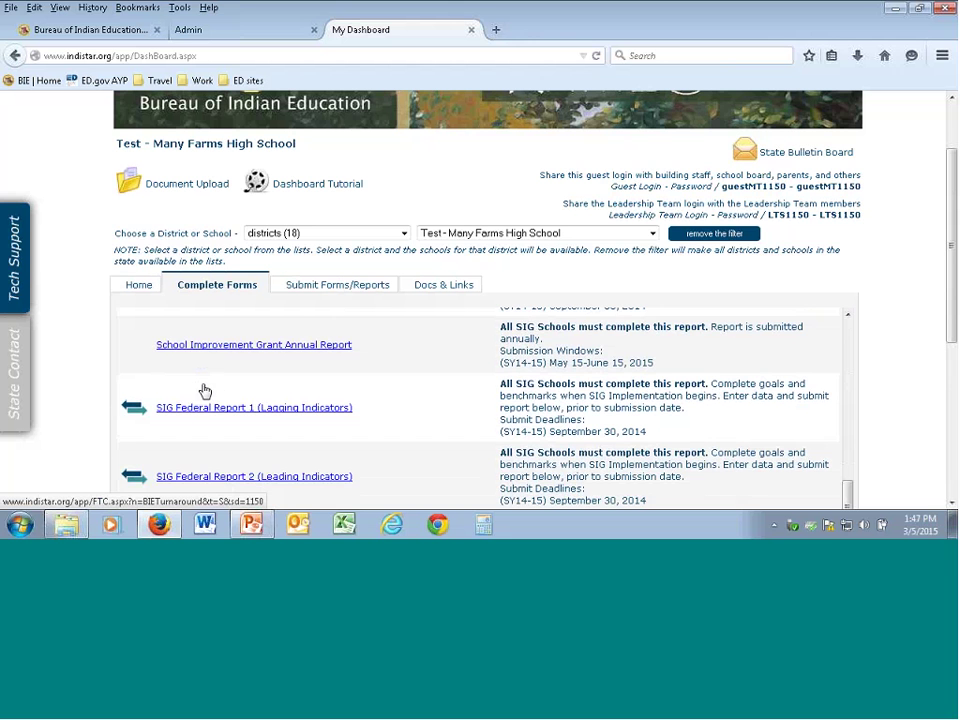
scroll(204, 390, "down", 5)
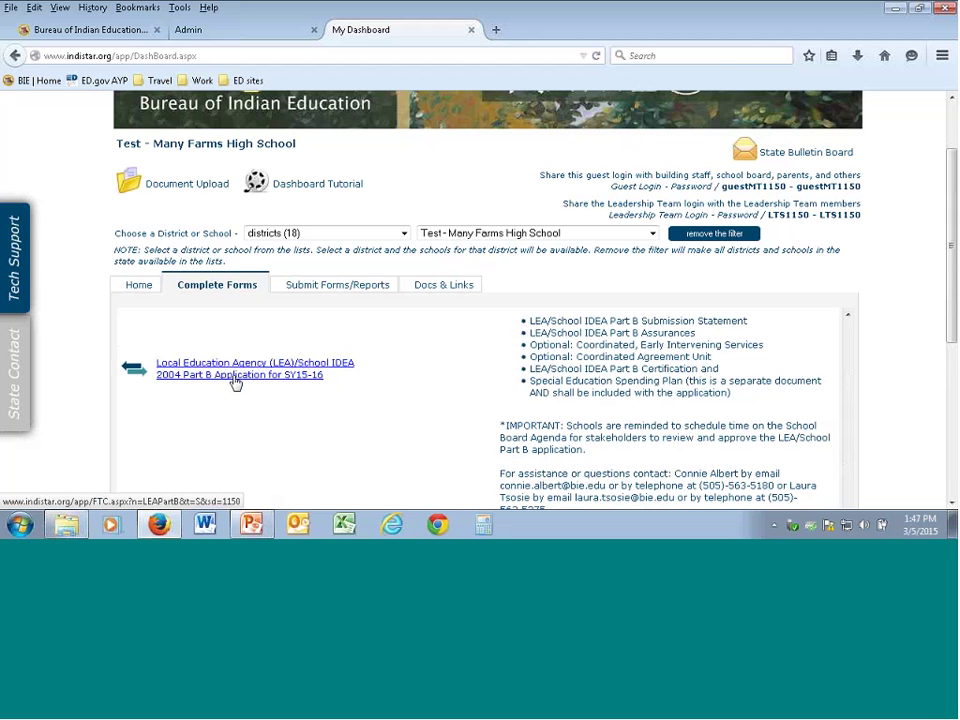
left_click(236, 376)
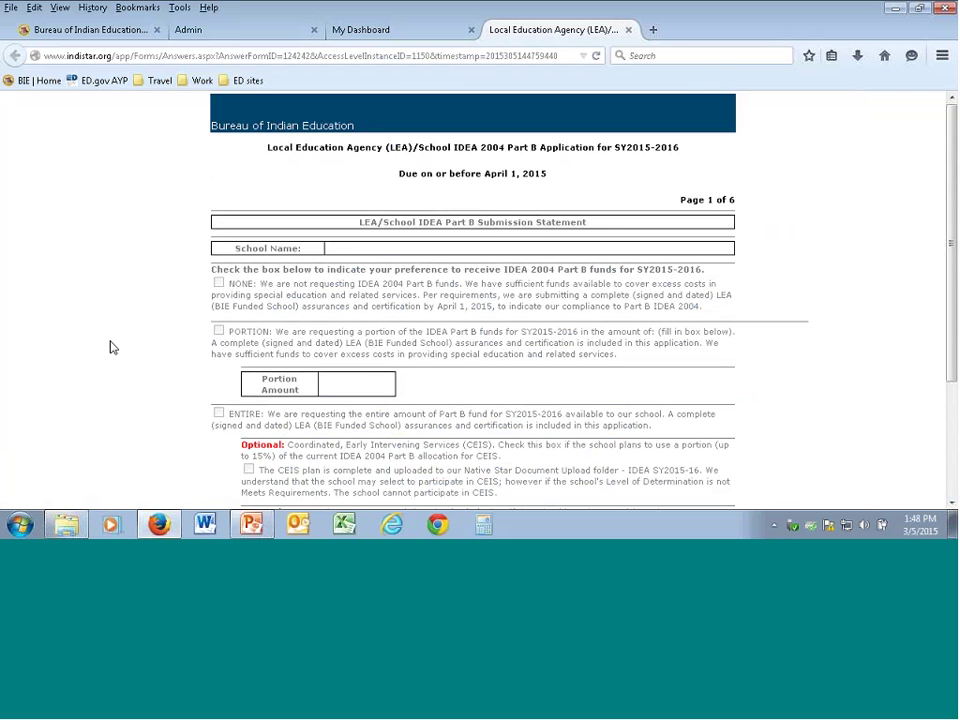
scroll(113, 348, "down", 2)
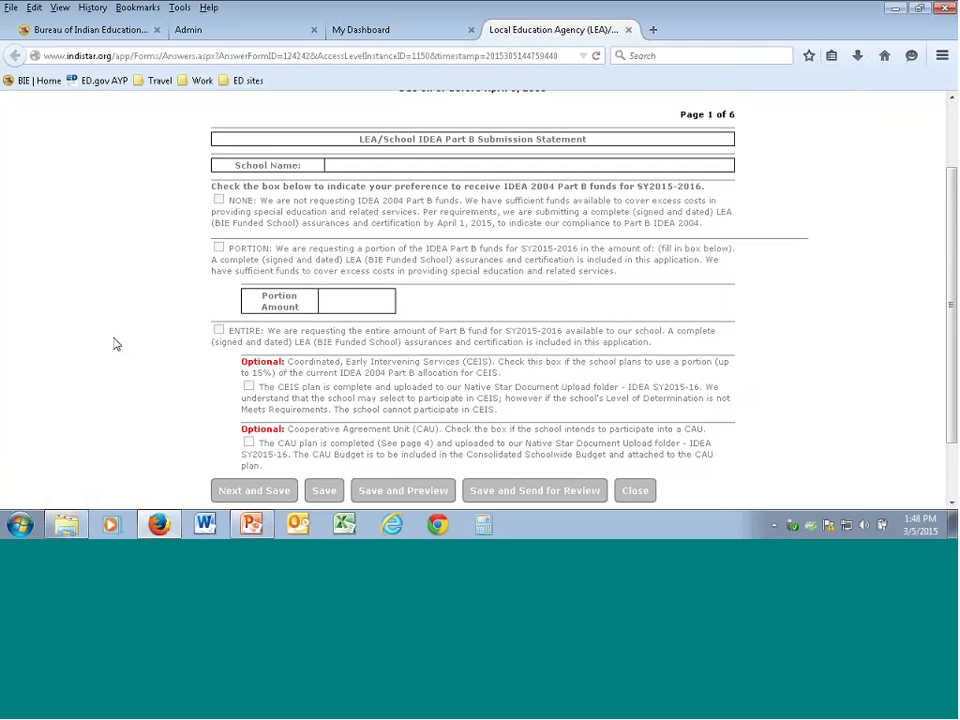
scroll(114, 342, "down", 1)
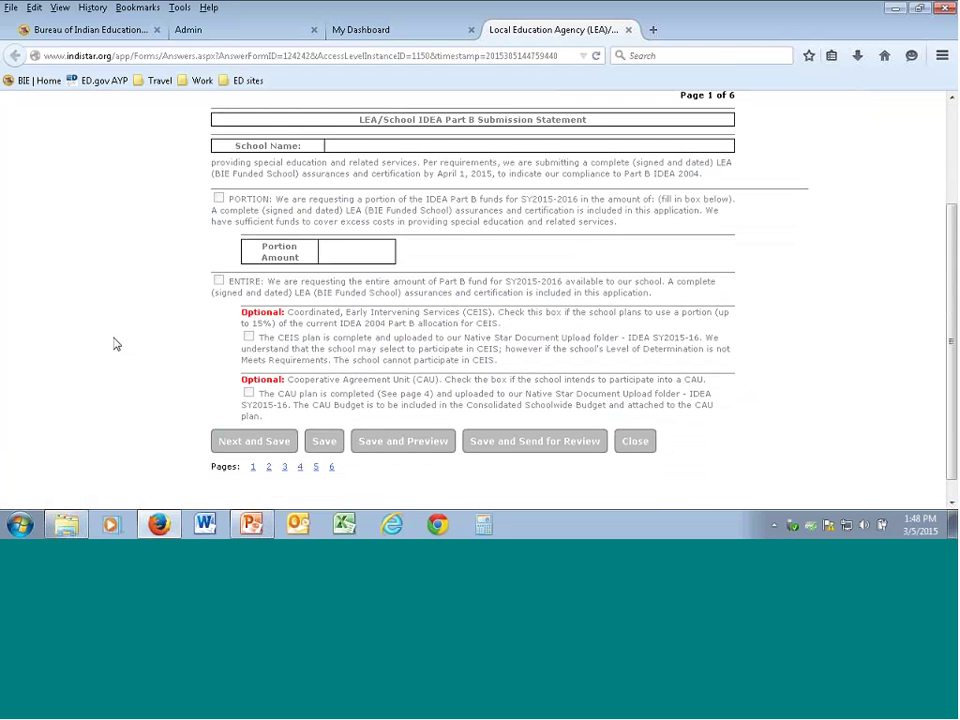
scroll(118, 340, "up", 2)
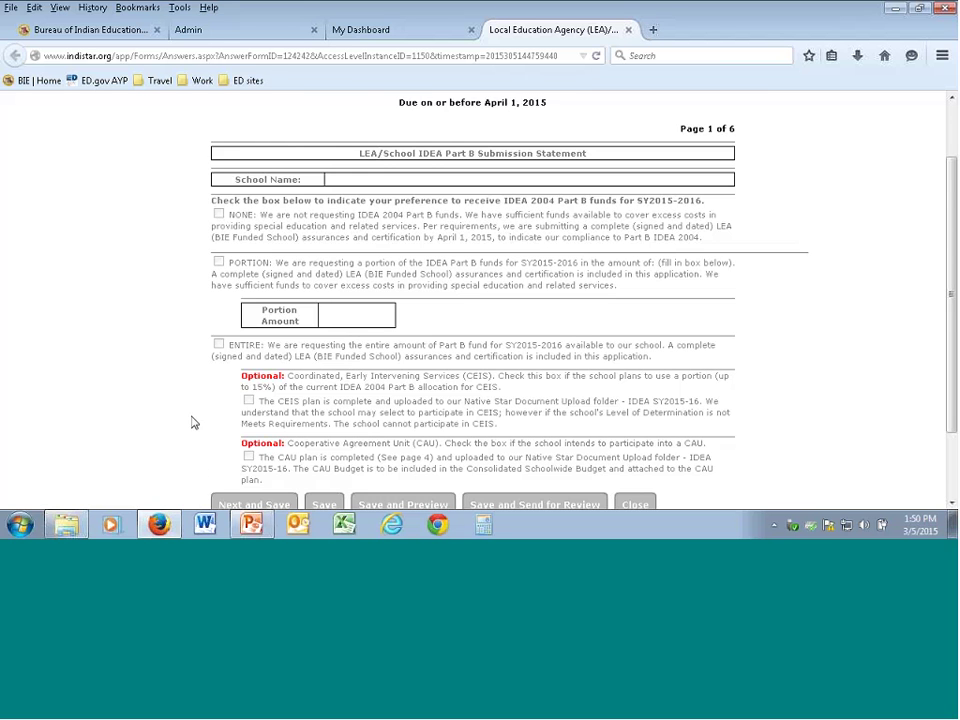
Save page 1 of 6, the IDEA Part B Submission Statement, leaving its fields blank
scroll(193, 422, "down", 2)
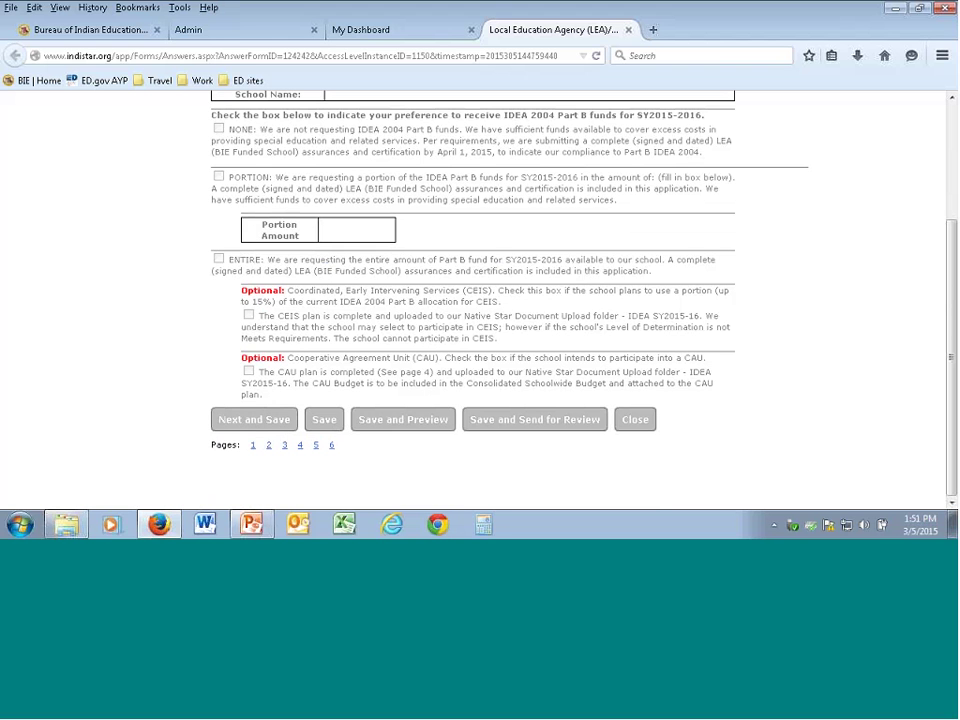
left_click(314, 422)
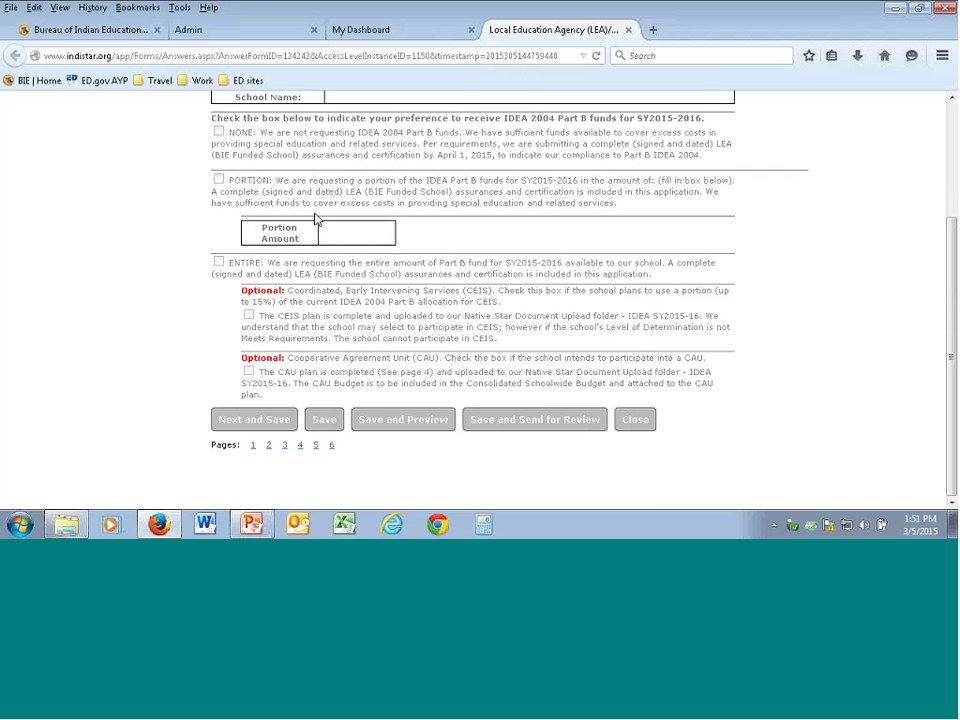
scroll(315, 218, "up", 2)
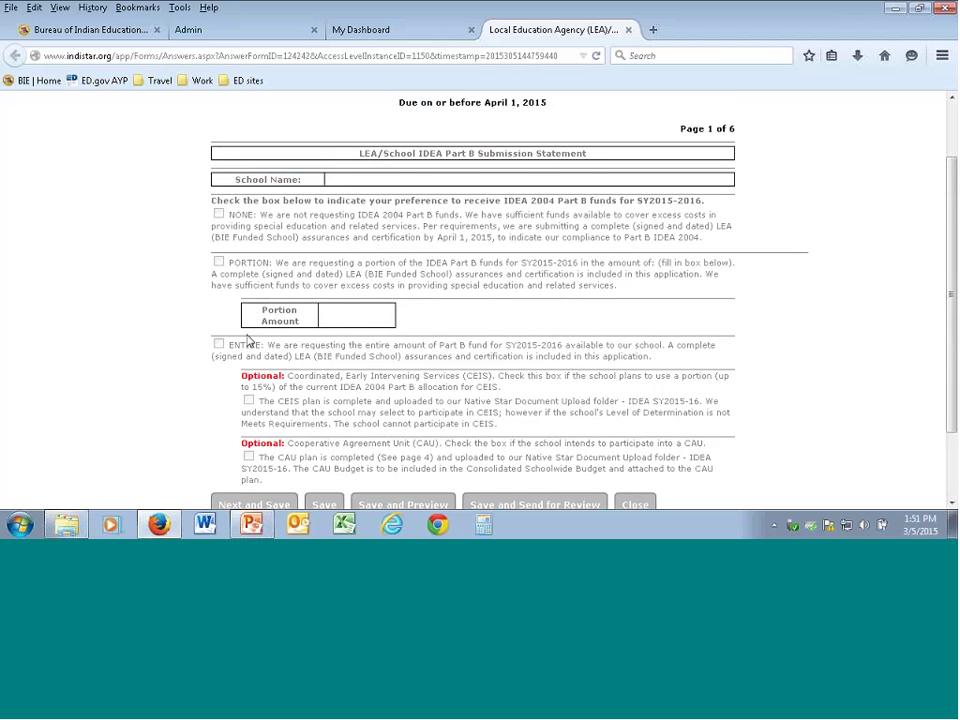
scroll(284, 362, "down", 2)
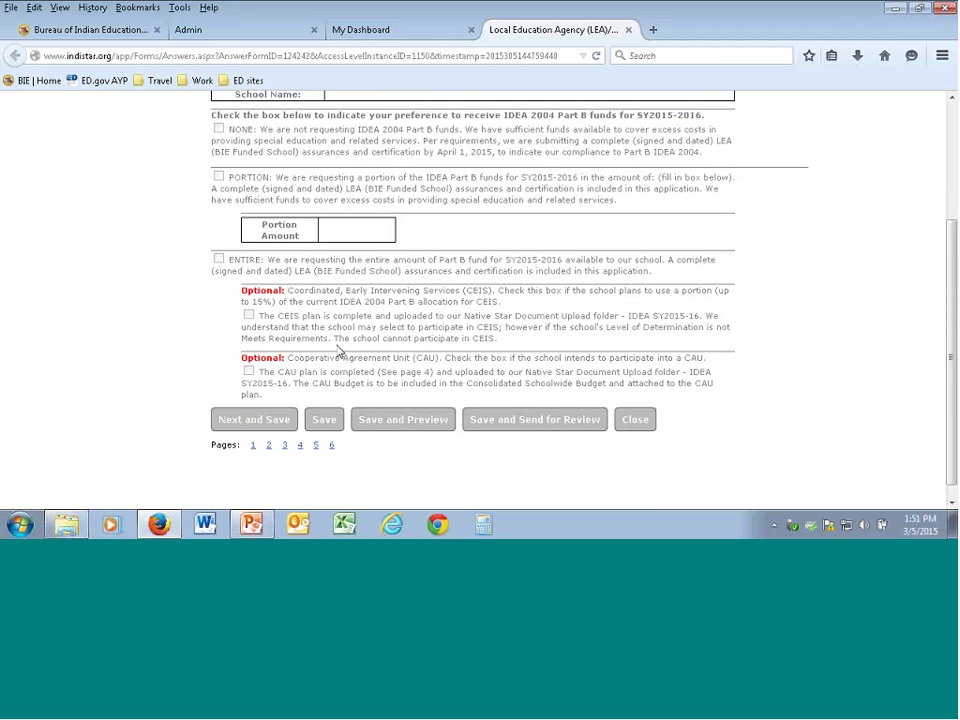
Save the Submission Statement page again, then choose Save and Preview
left_click(326, 422)
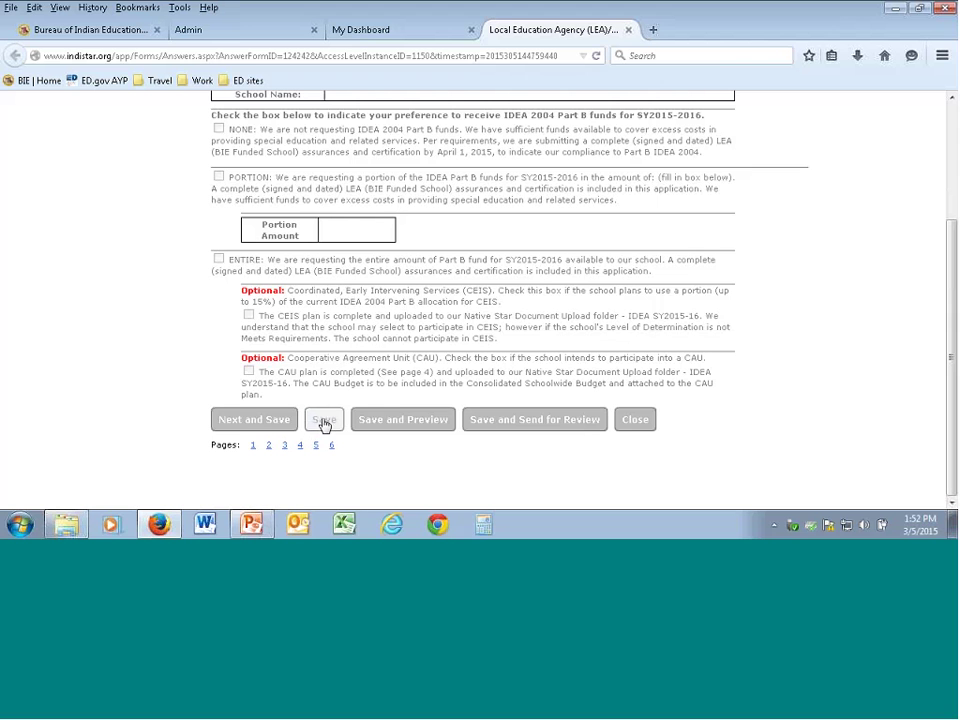
left_click(437, 423)
Go to page 2 of 6, the LEA Assurances, and read through conditions A to H
left_click(268, 446)
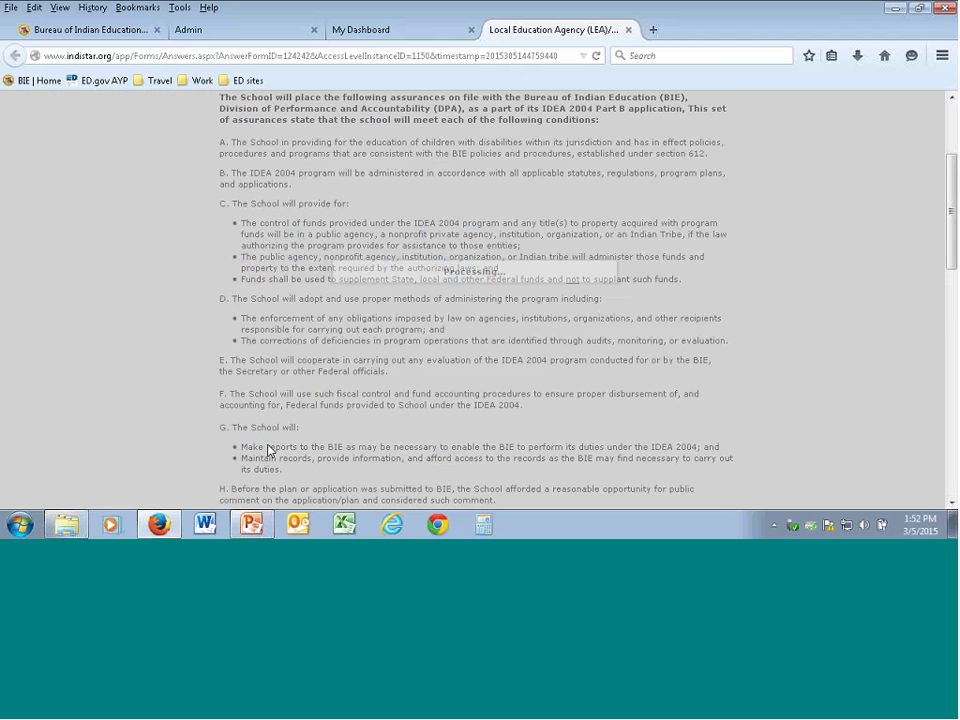
scroll(336, 357, "up", 3)
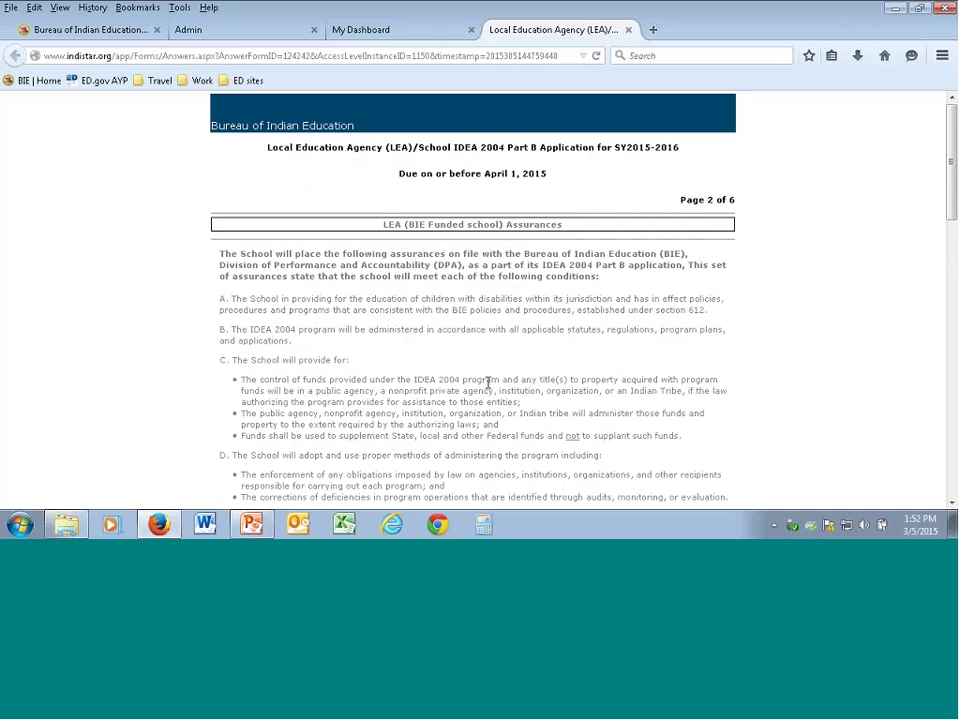
scroll(466, 350, "down", 1)
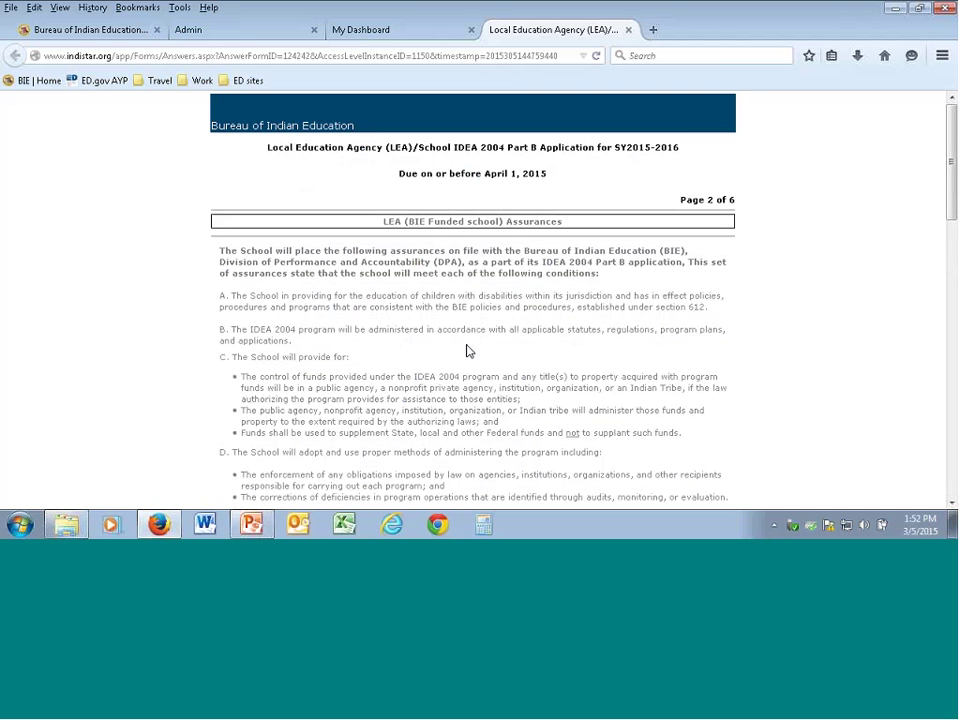
scroll(465, 348, "down", 1)
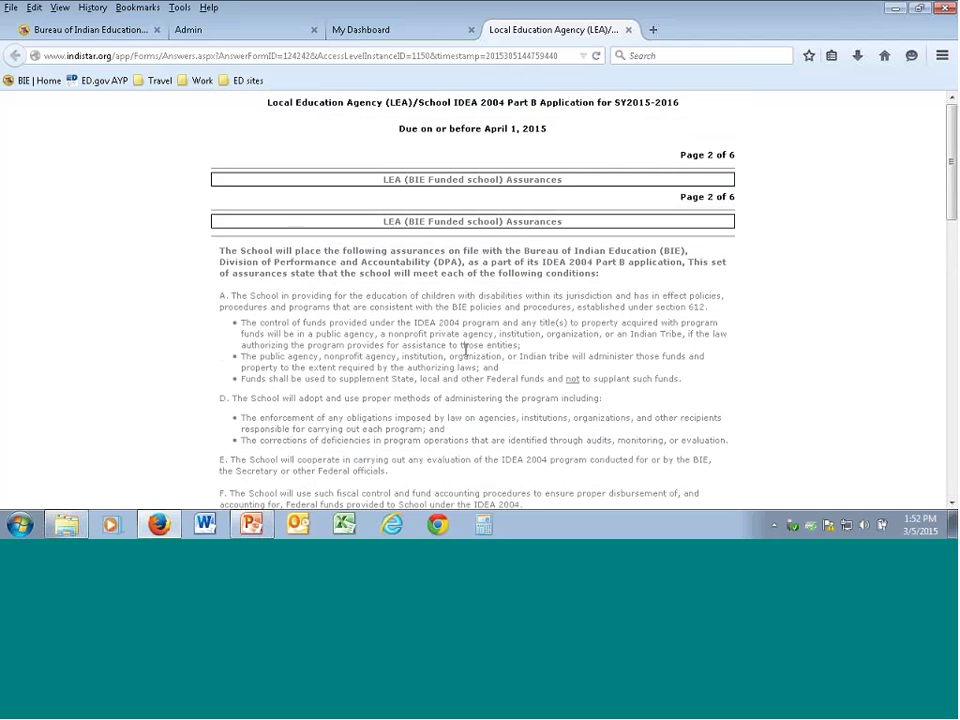
scroll(465, 348, "down", 2)
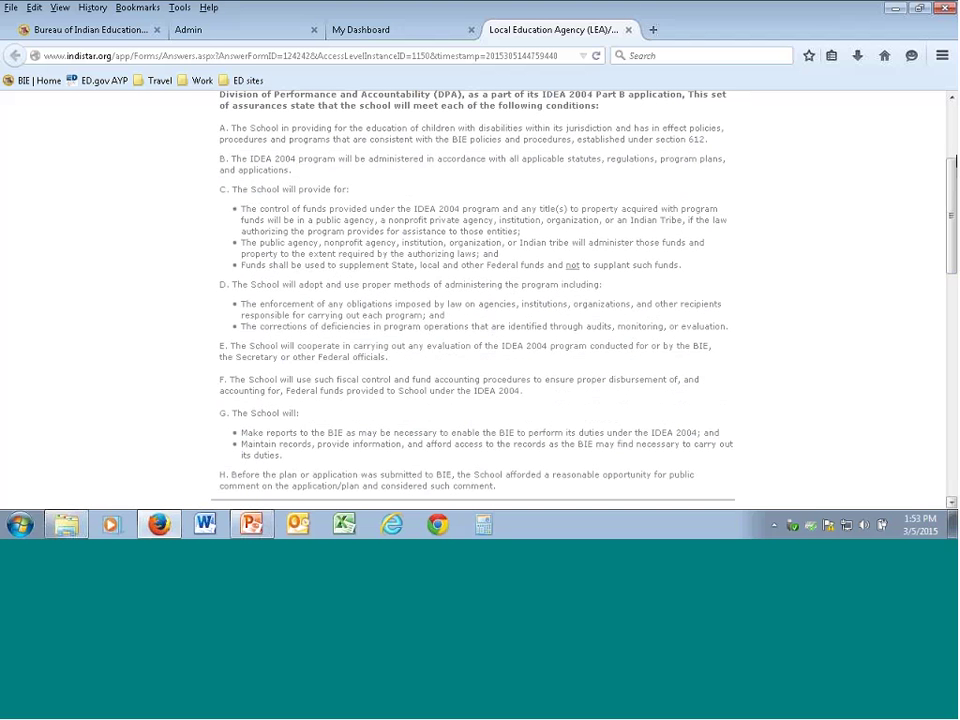
scroll(428, 266, "down", 3)
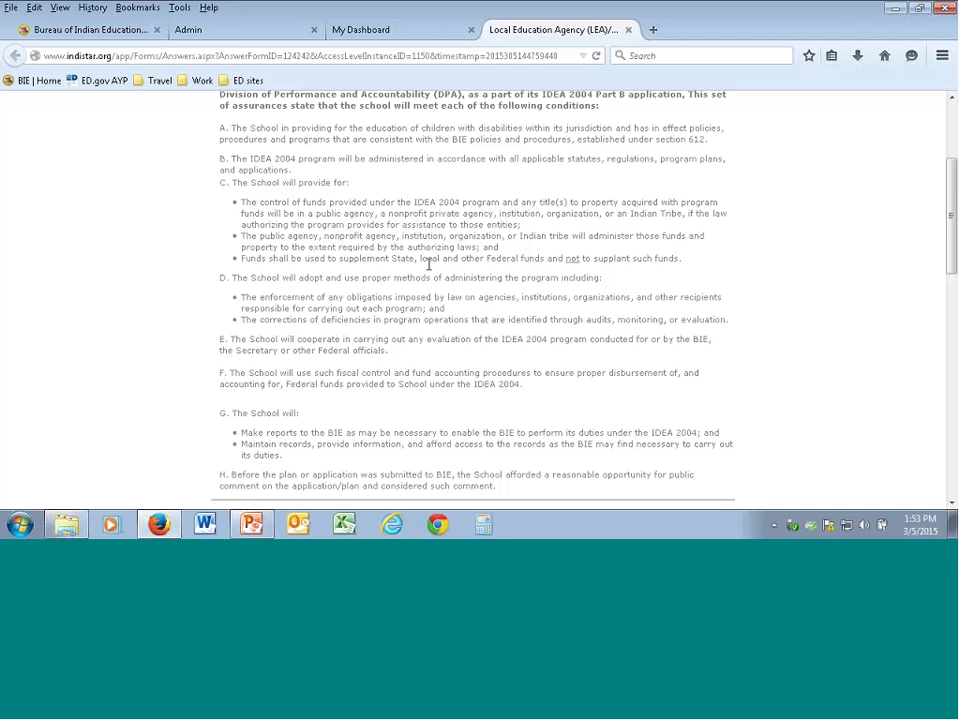
scroll(428, 268, "down", 2)
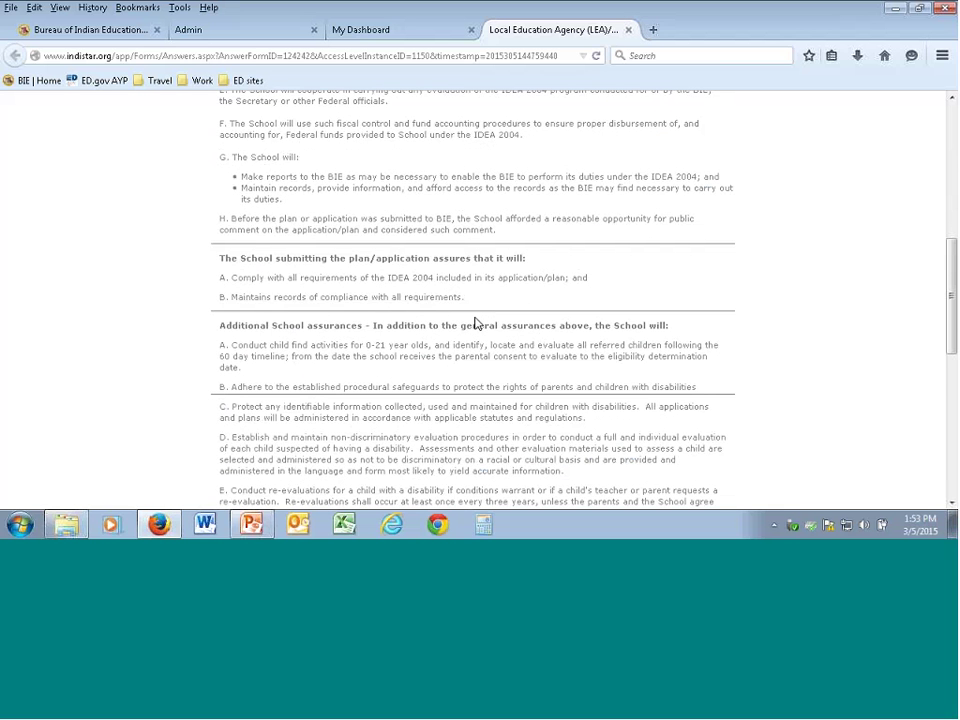
scroll(478, 323, "down", 2)
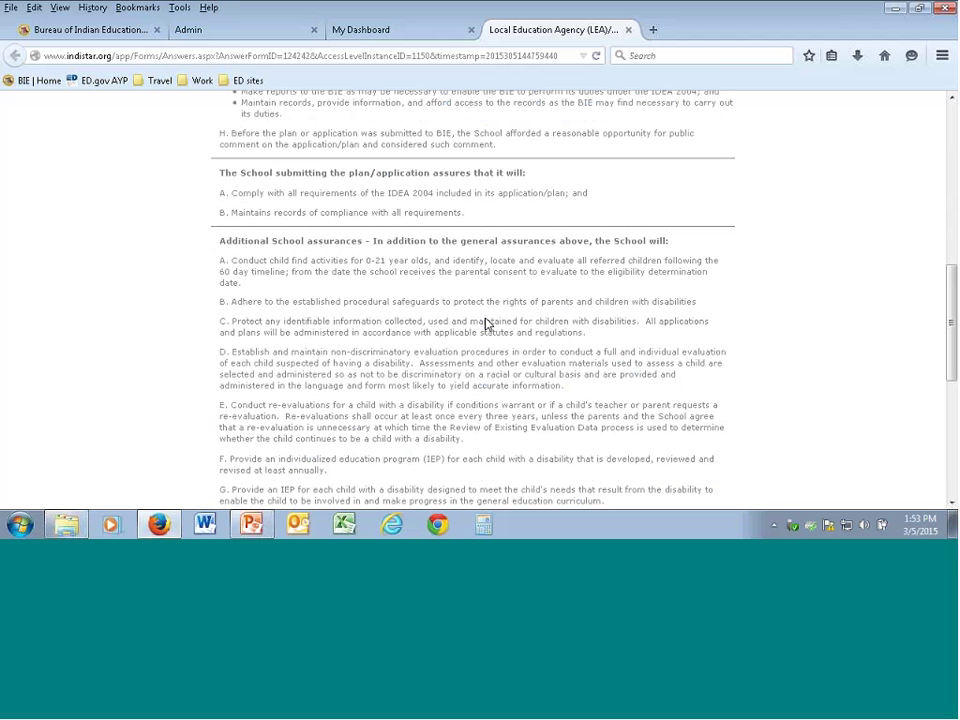
scroll(486, 323, "down", 5)
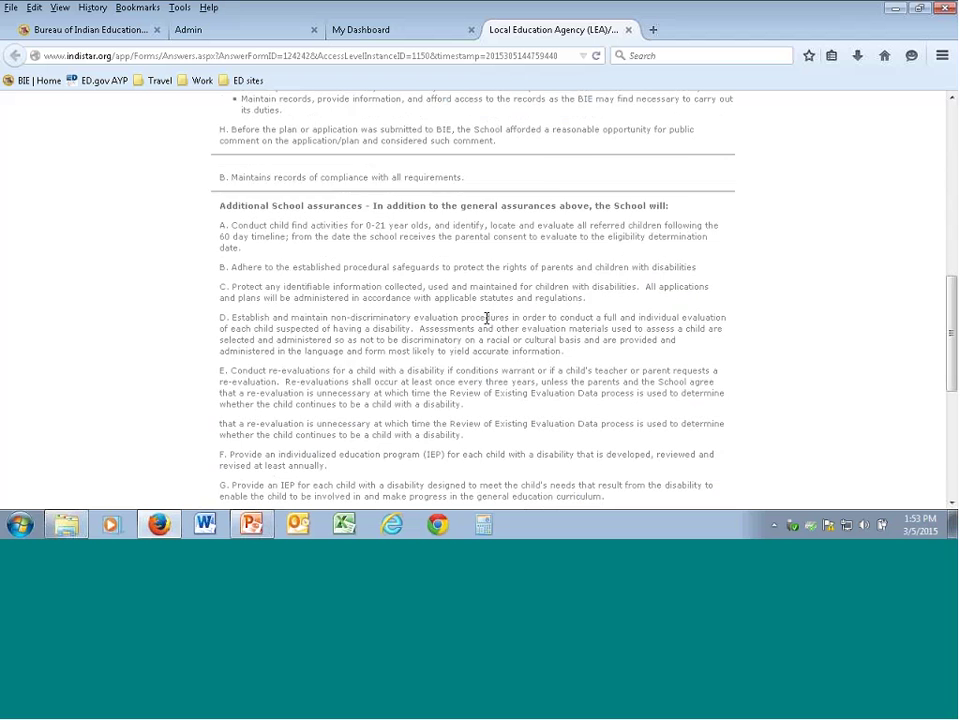
scroll(486, 318, "down", 2)
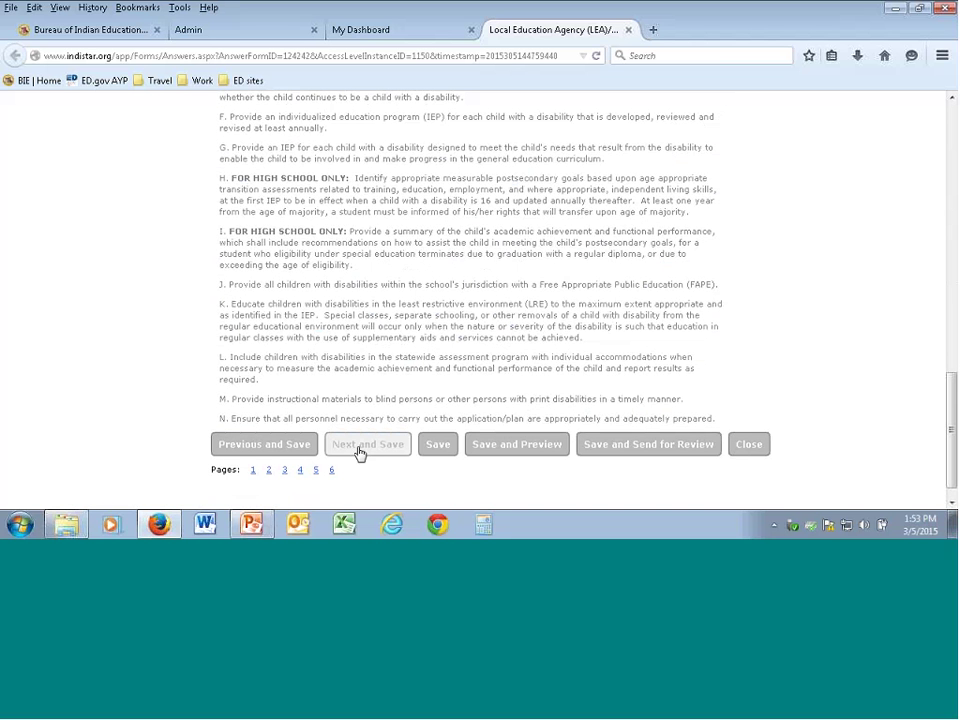
Go to page 3 of 6, the optional CEIS SY2015-2016 section
left_click(286, 471)
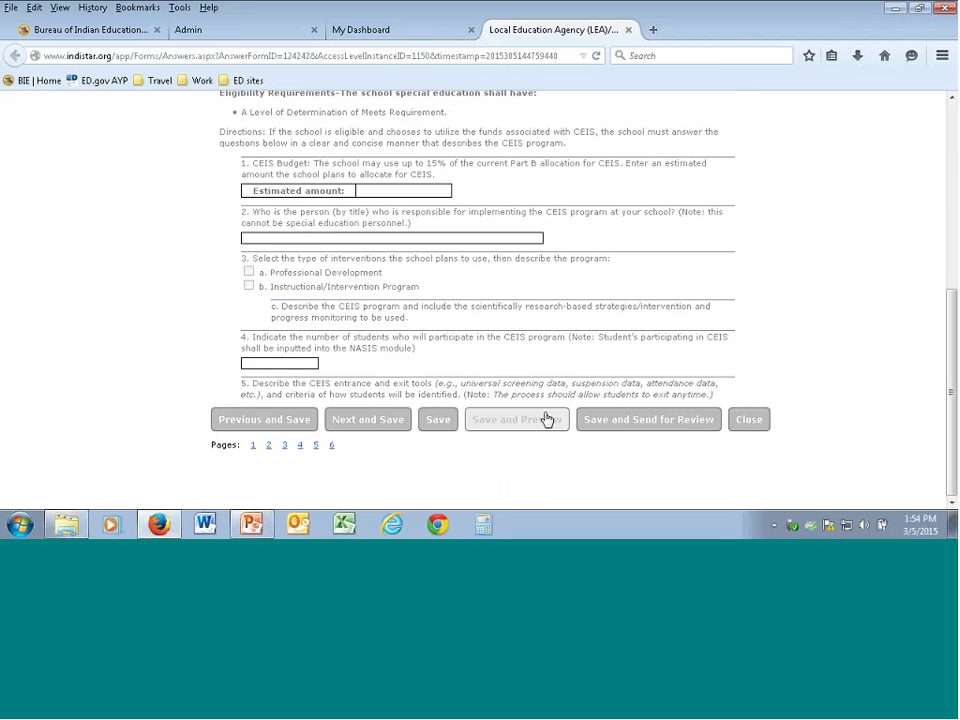
scroll(546, 411, "up", 5)
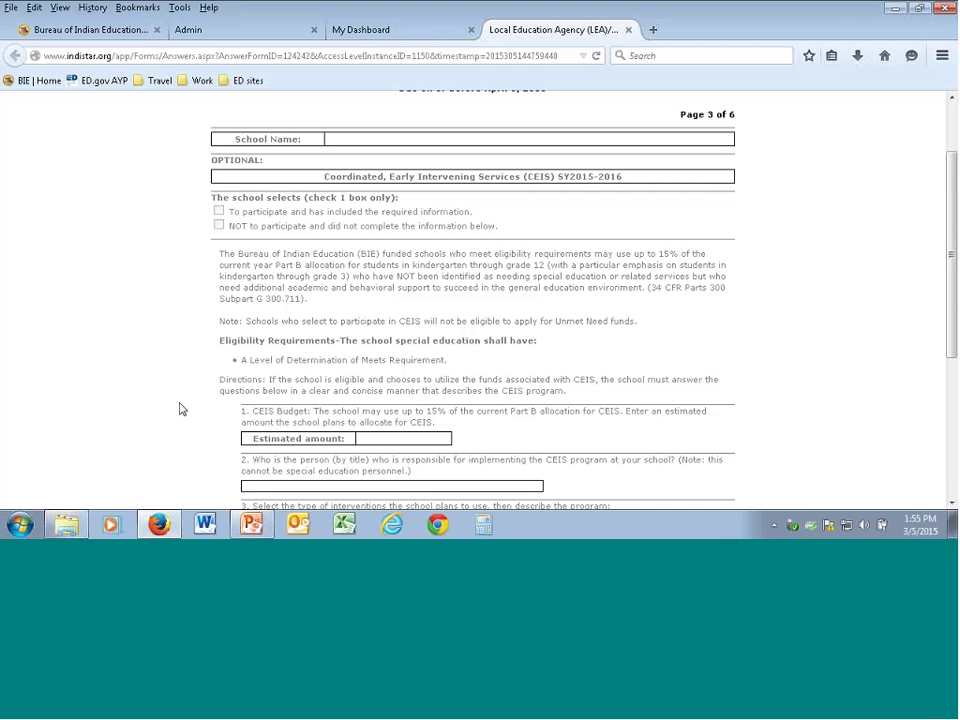
scroll(182, 397, "down", 4)
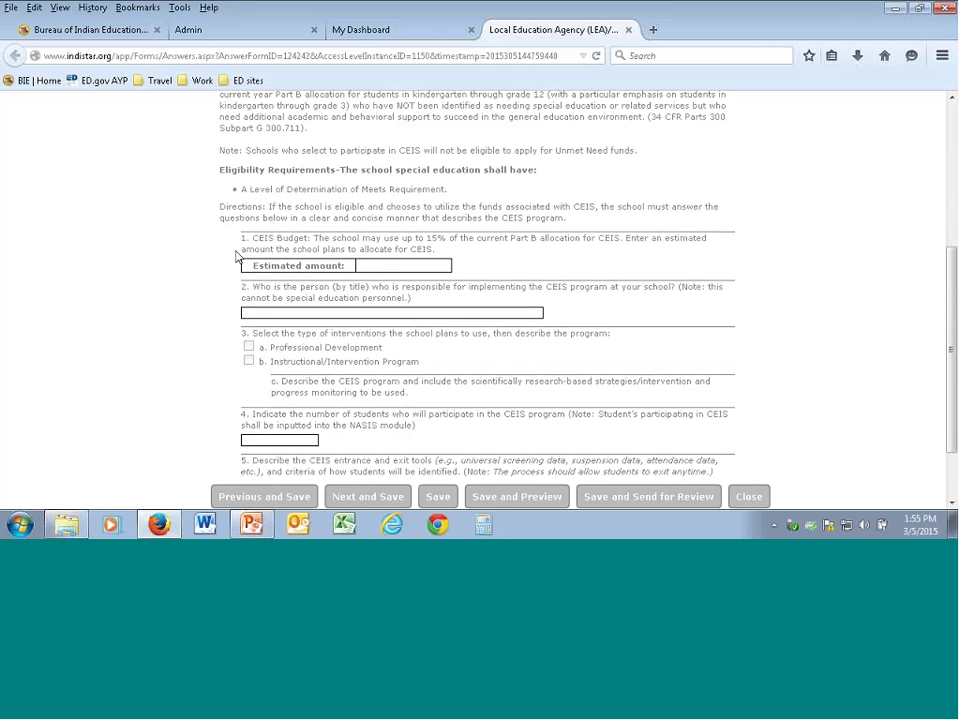
scroll(238, 255, "down", 3)
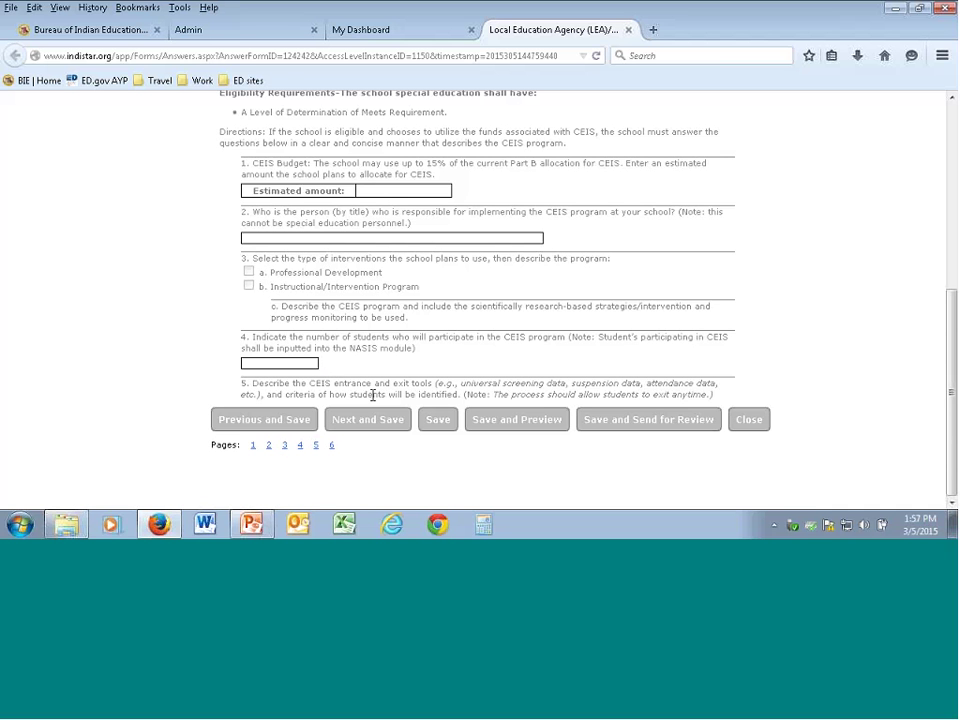
Save and preview page 3, save and send for review, then open page 4, the CAU section
left_click(505, 419)
left_click(517, 419)
left_click(645, 422)
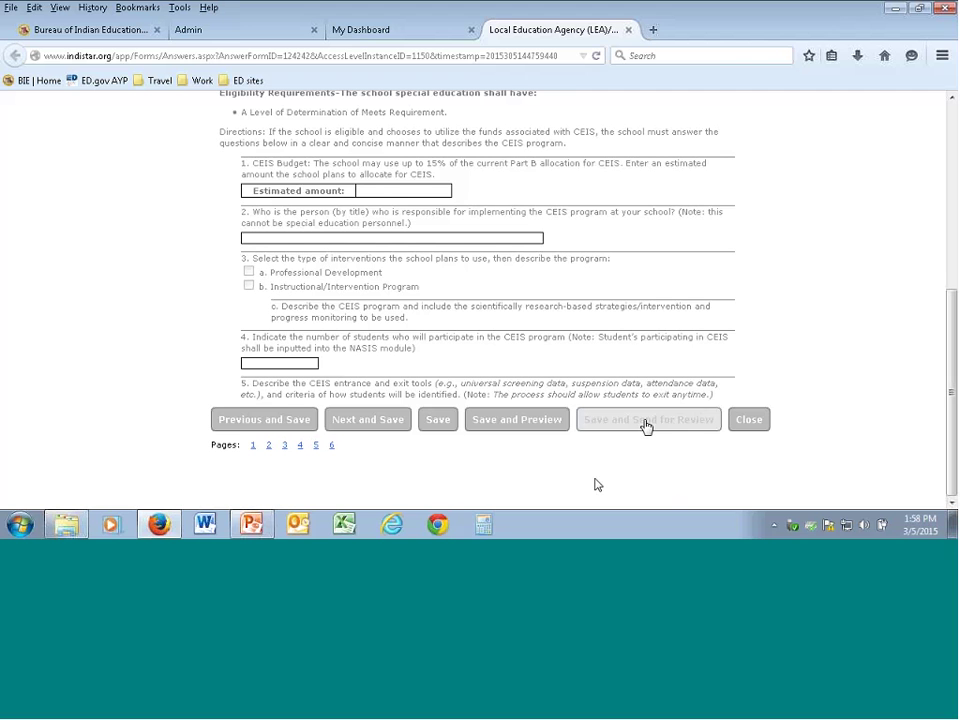
left_click(299, 447)
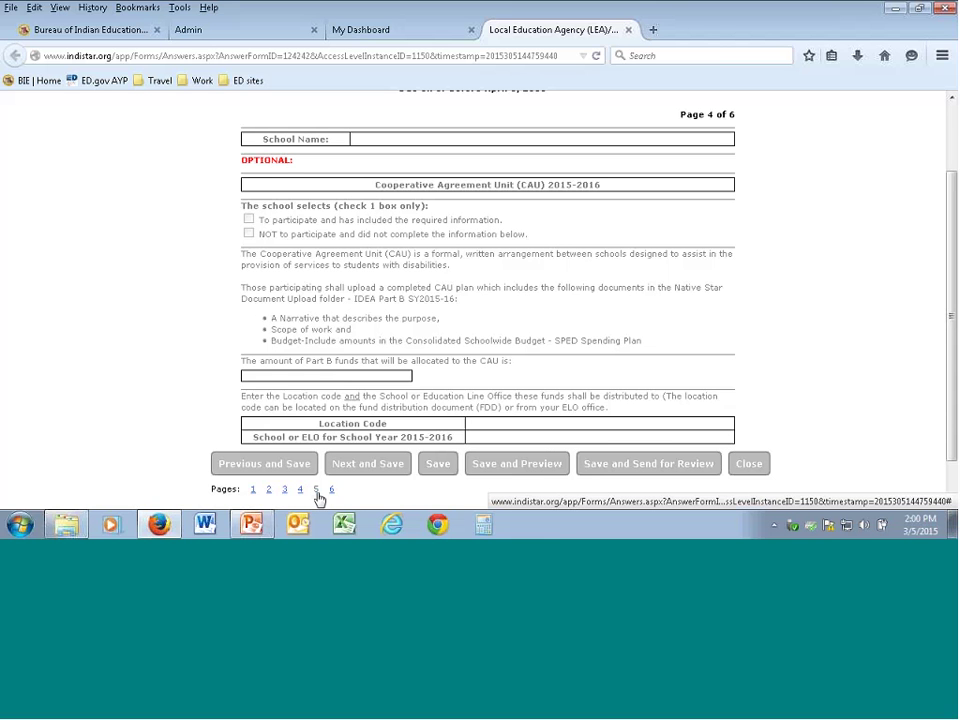
Go to page 5 of the application, the six-item ADD/ELO review checklist
left_click(316, 492)
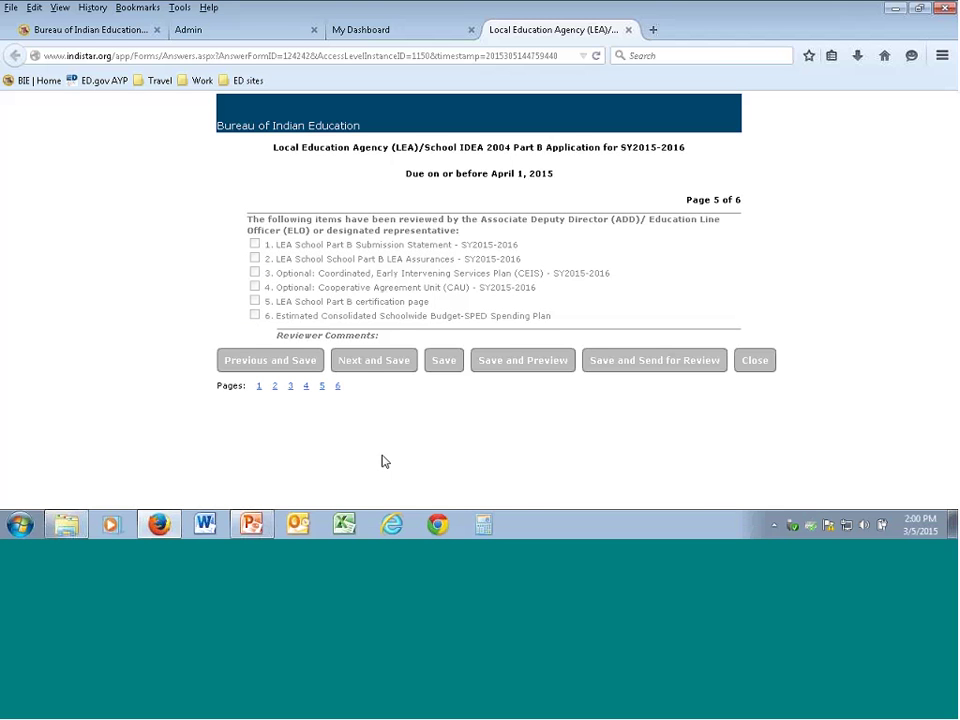
Load page 6, LEA Certification, and scroll through its School Board approval and signature fields
left_click(338, 388)
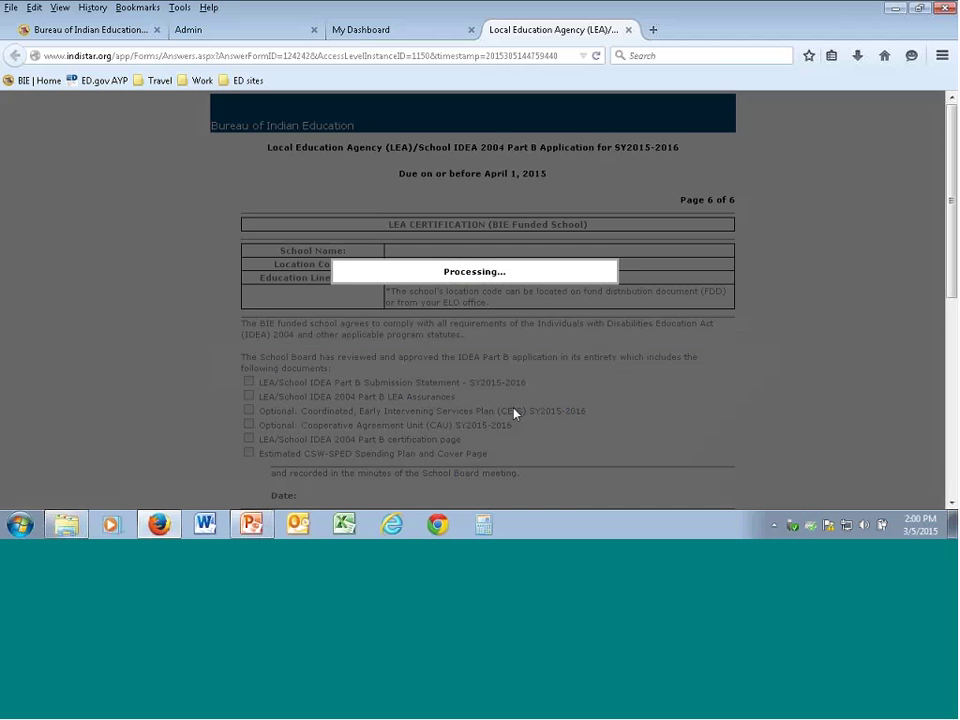
scroll(617, 377, "down", 2)
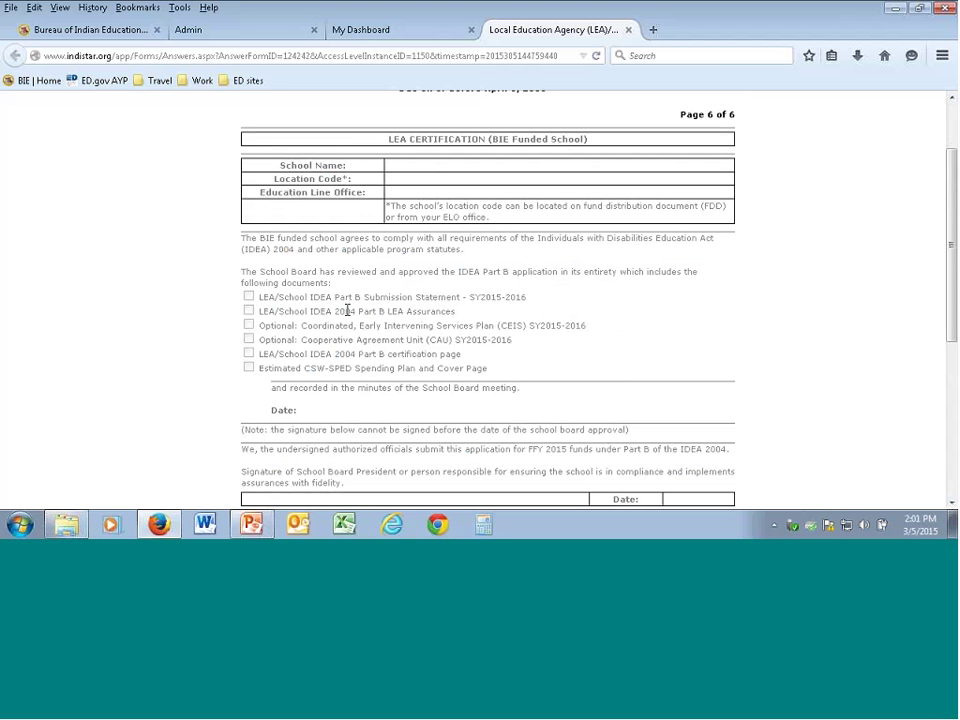
scroll(348, 314, "down", 2)
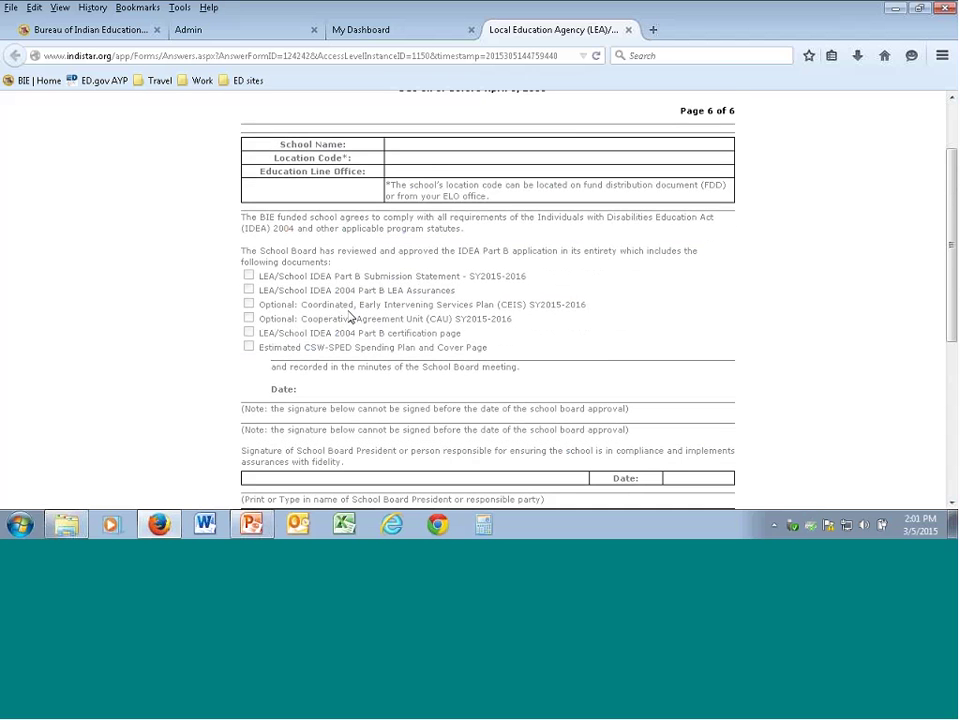
scroll(349, 315, "down", 1)
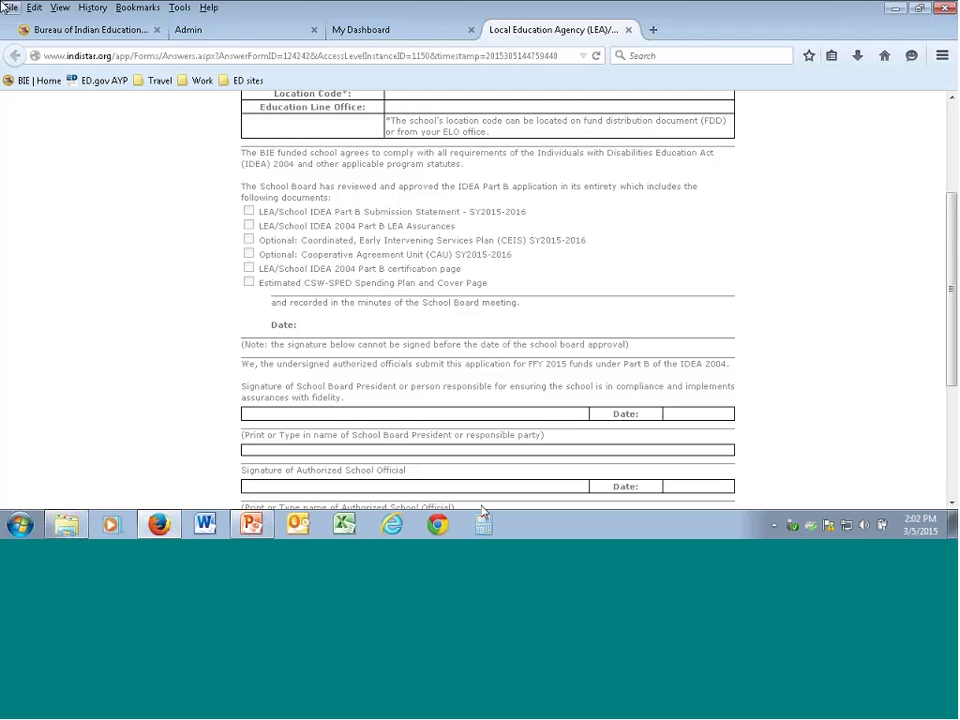
Scroll to the bottom of the certification page's signature blocks
scroll(360, 418, "down", 2)
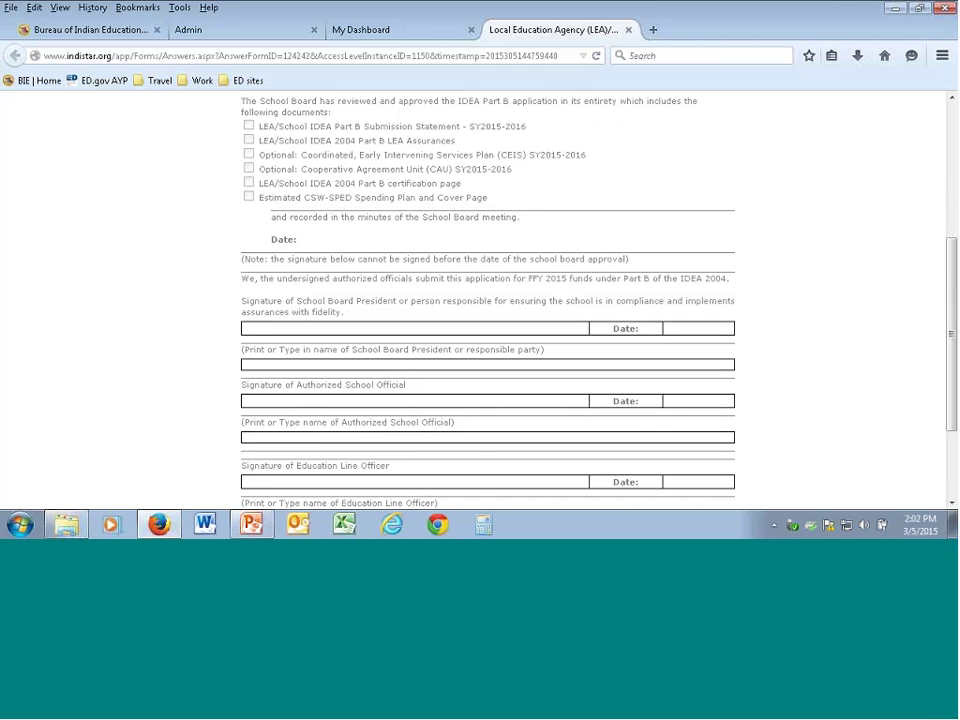
scroll(379, 458, "down", 3)
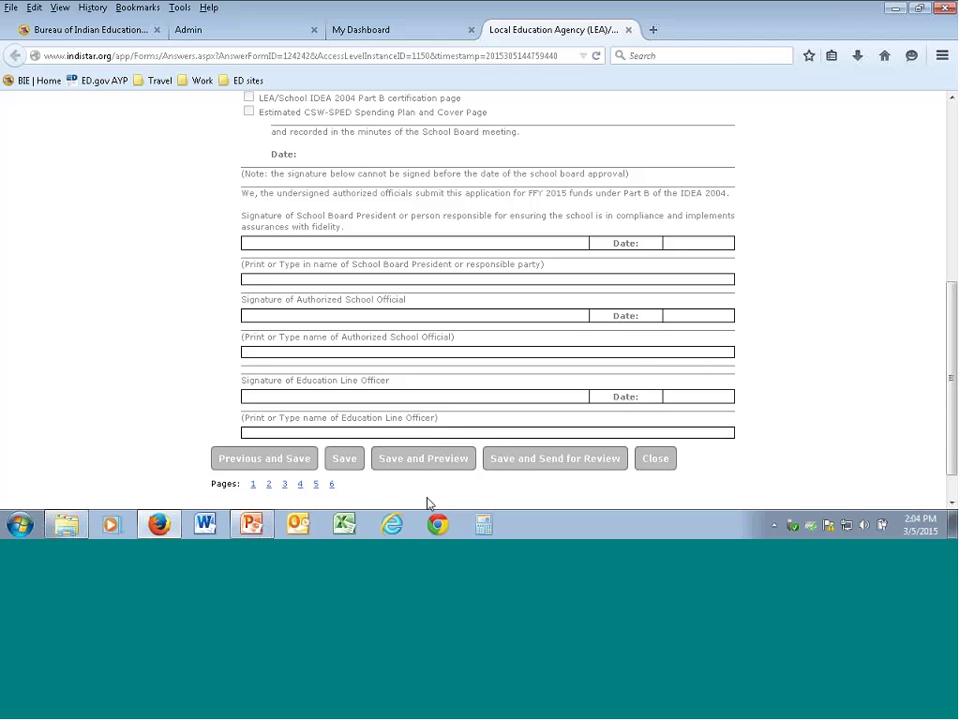
Return to the PowerPoint deck and show slide 10, 'How to Login?'
left_click(252, 524)
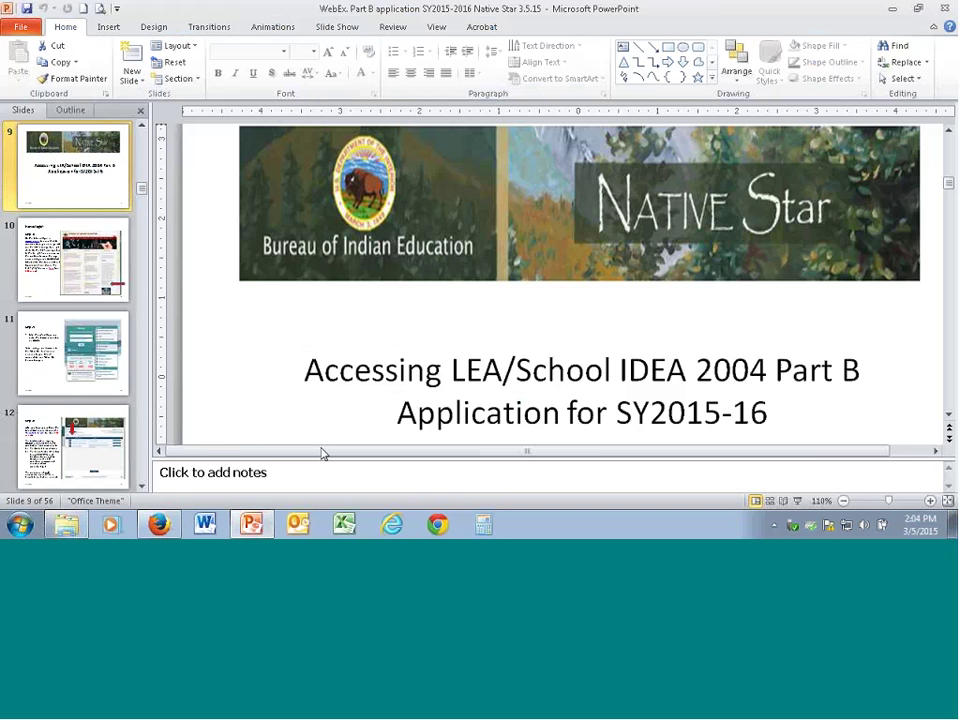
left_click(83, 290)
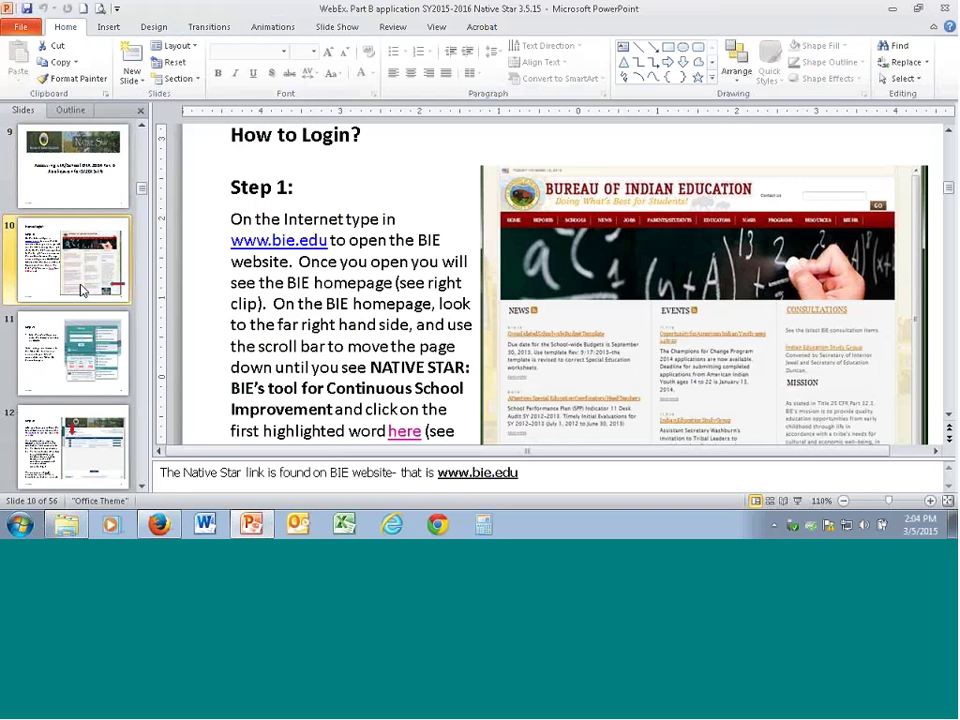
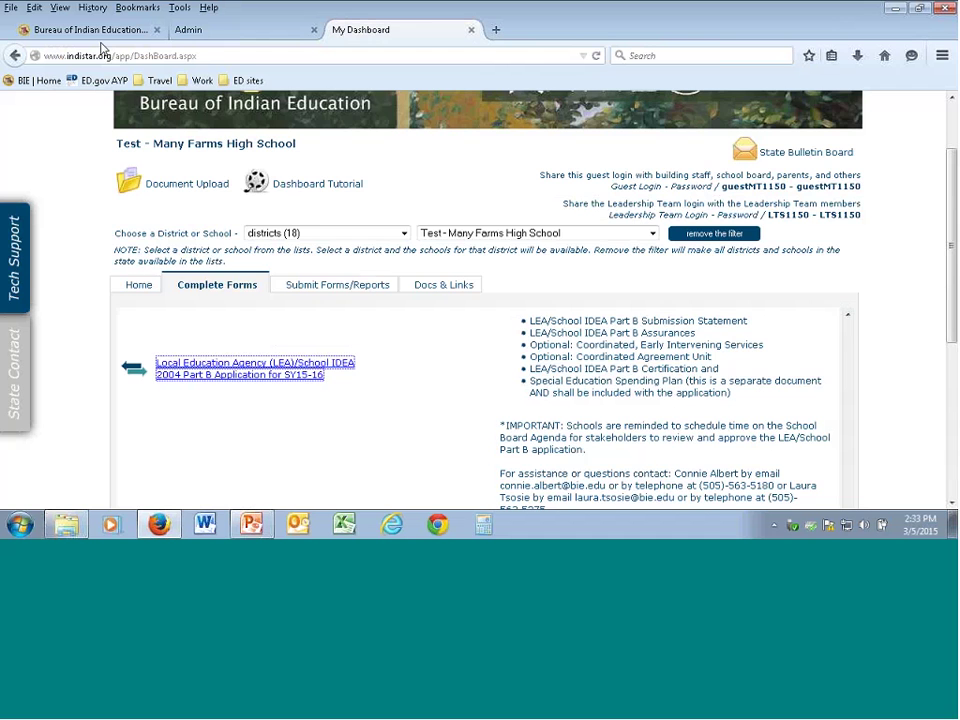
Close the extra browser tabs and go to the BIE Special Education program page
left_click(471, 30)
left_click(311, 29)
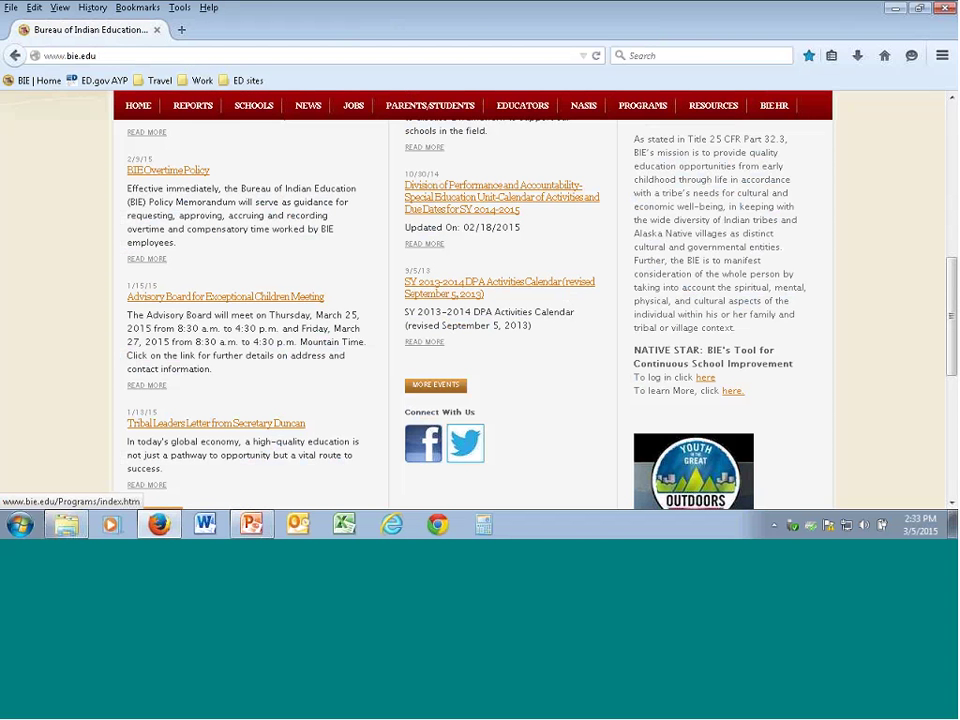
left_click(640, 108)
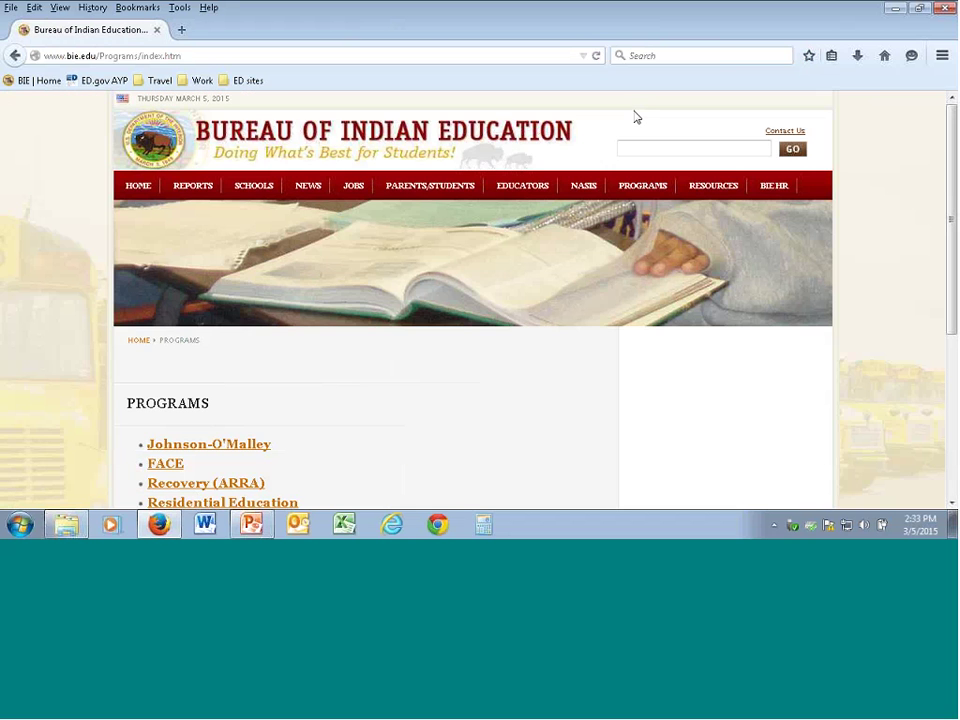
left_click(638, 150)
scroll(808, 424, "down", 1)
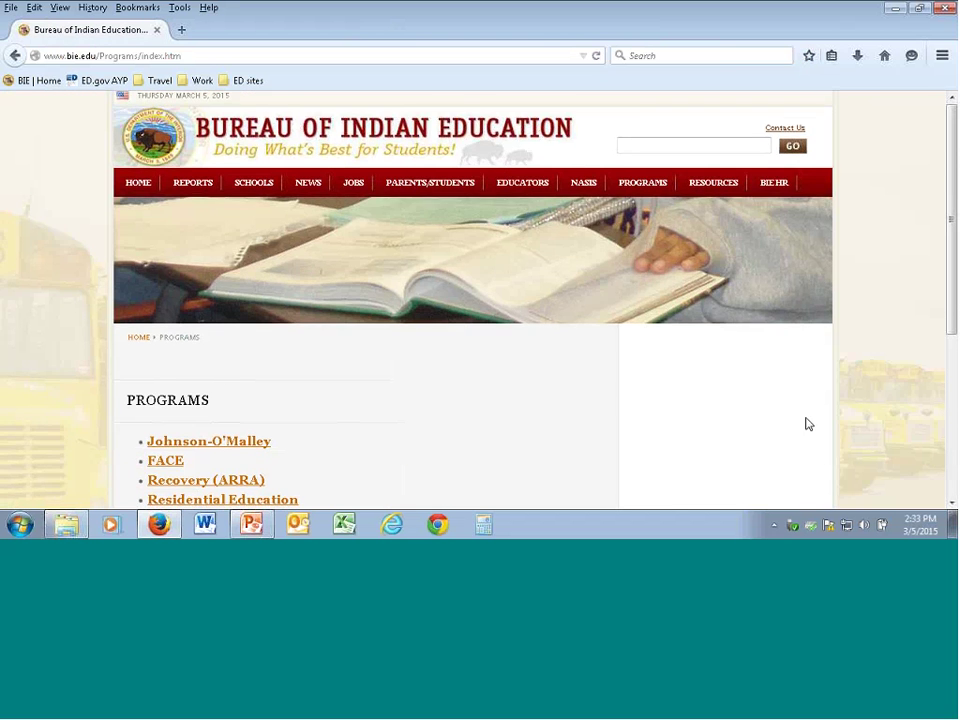
scroll(808, 424, "down", 2)
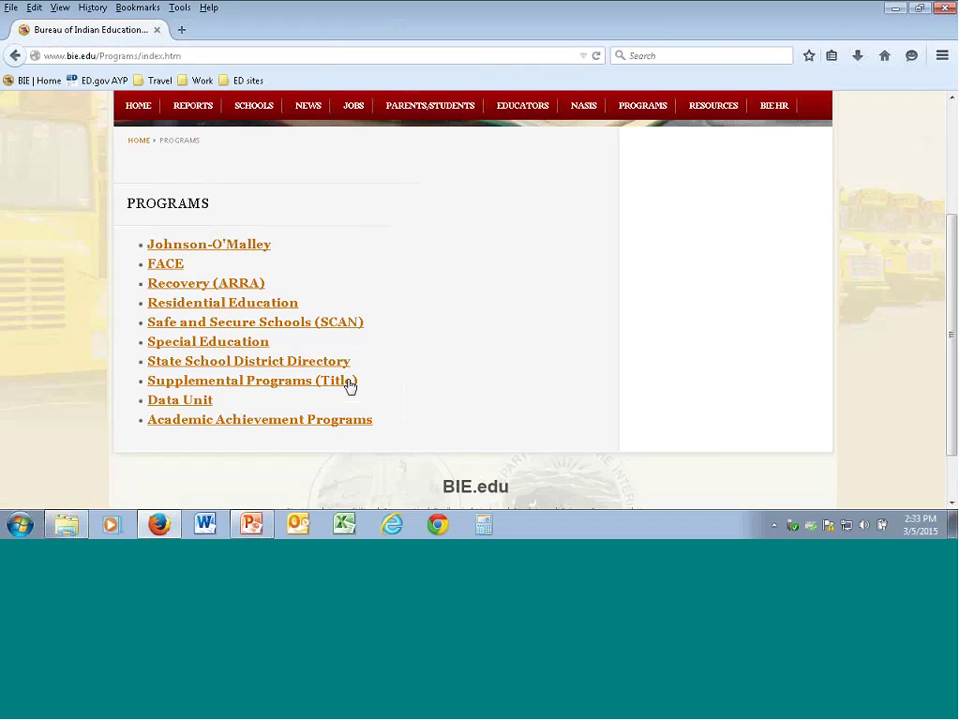
left_click(255, 343)
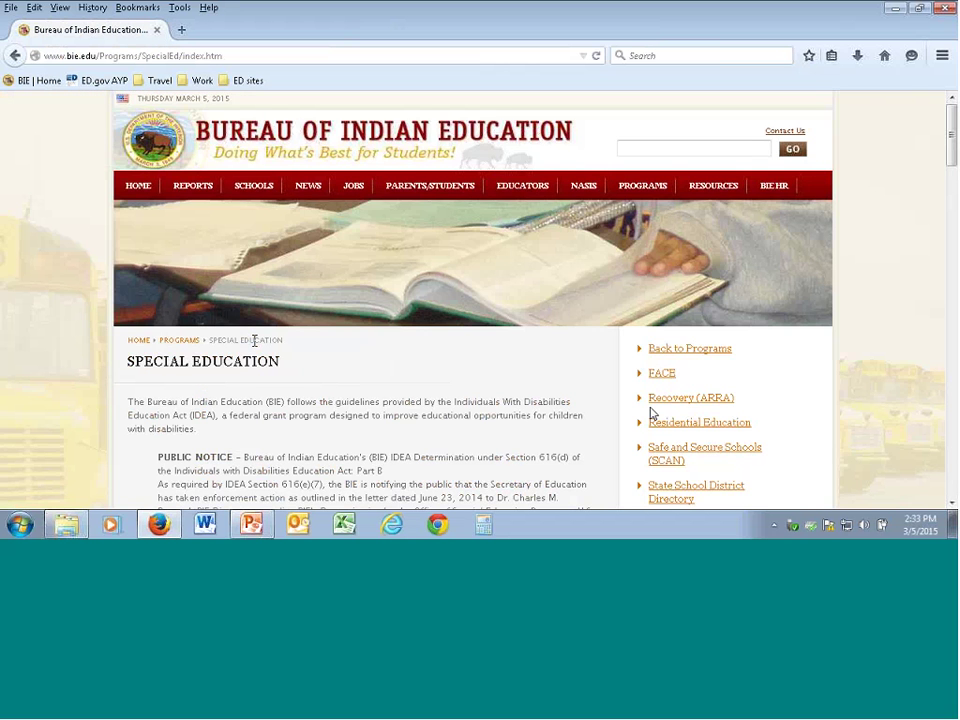
From Fiscal Management, download the Consolidated Schoolwide Budget spending plan and open it in Excel
scroll(621, 413, "down", 6)
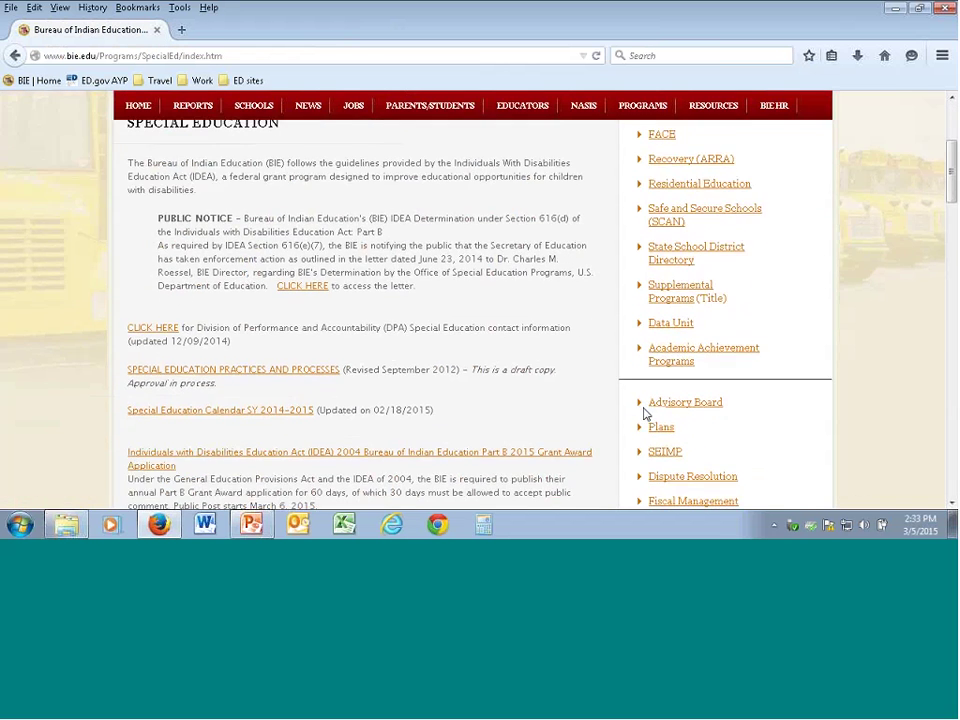
scroll(614, 463, "down", 2)
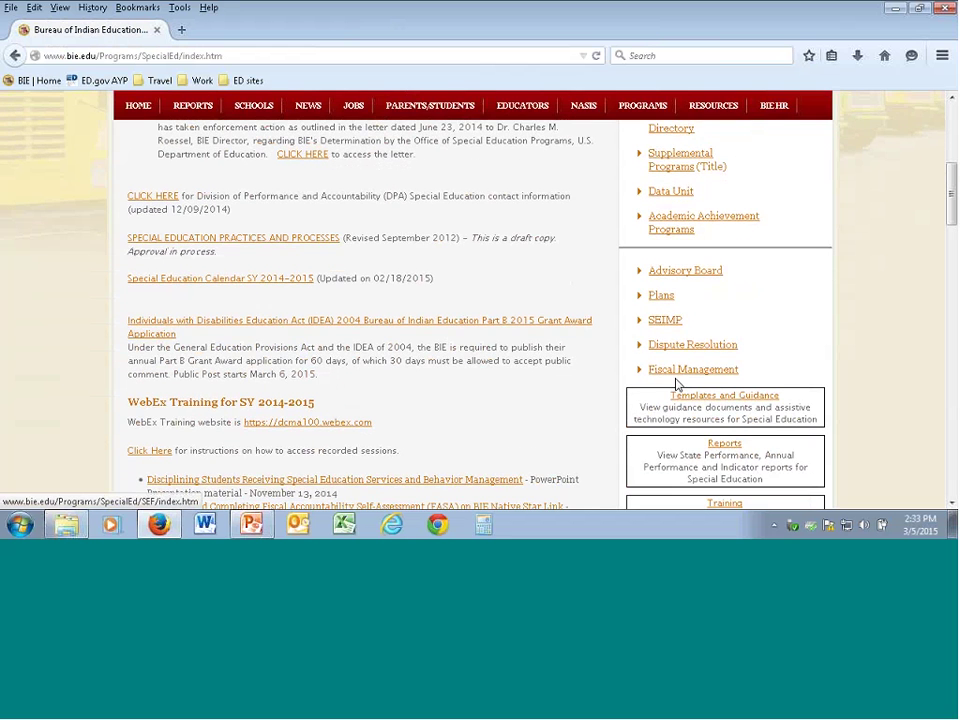
left_click(687, 372)
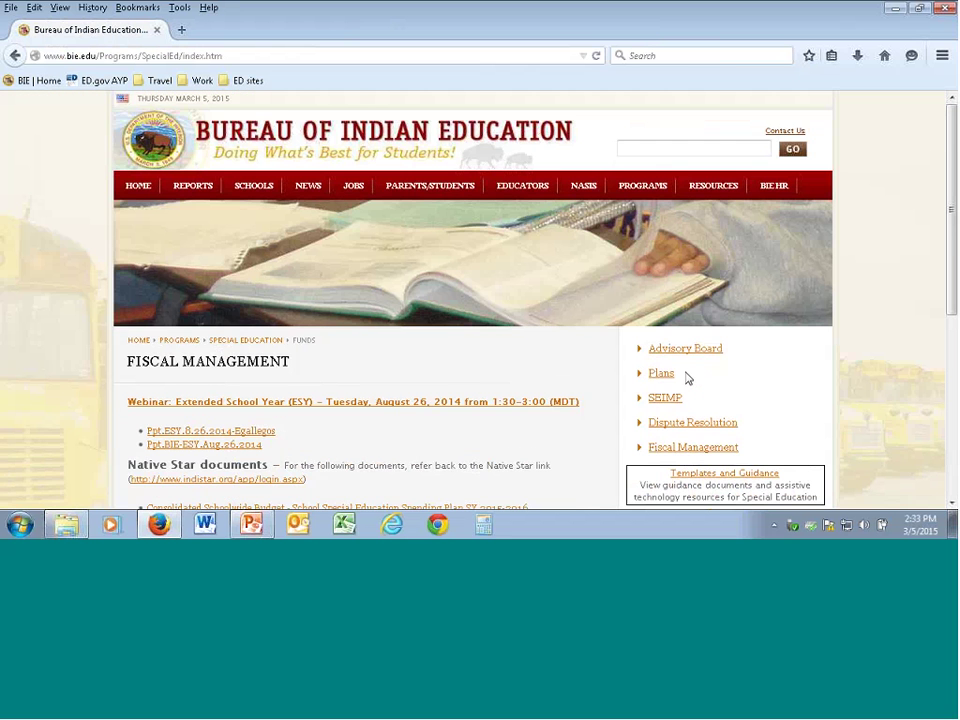
scroll(513, 424, "down", 4)
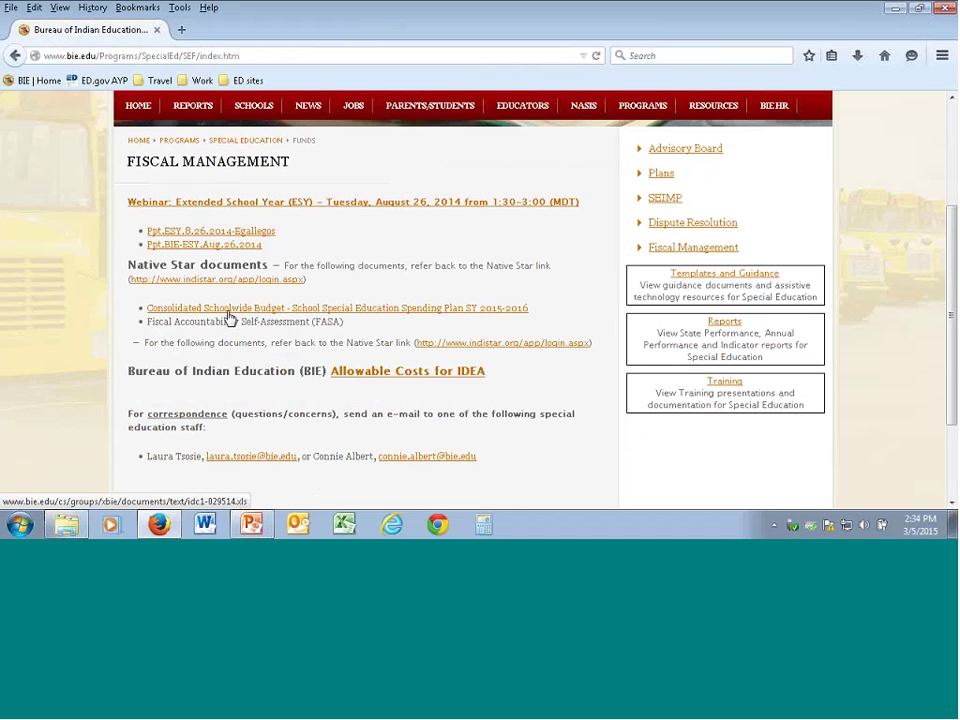
left_click(228, 312)
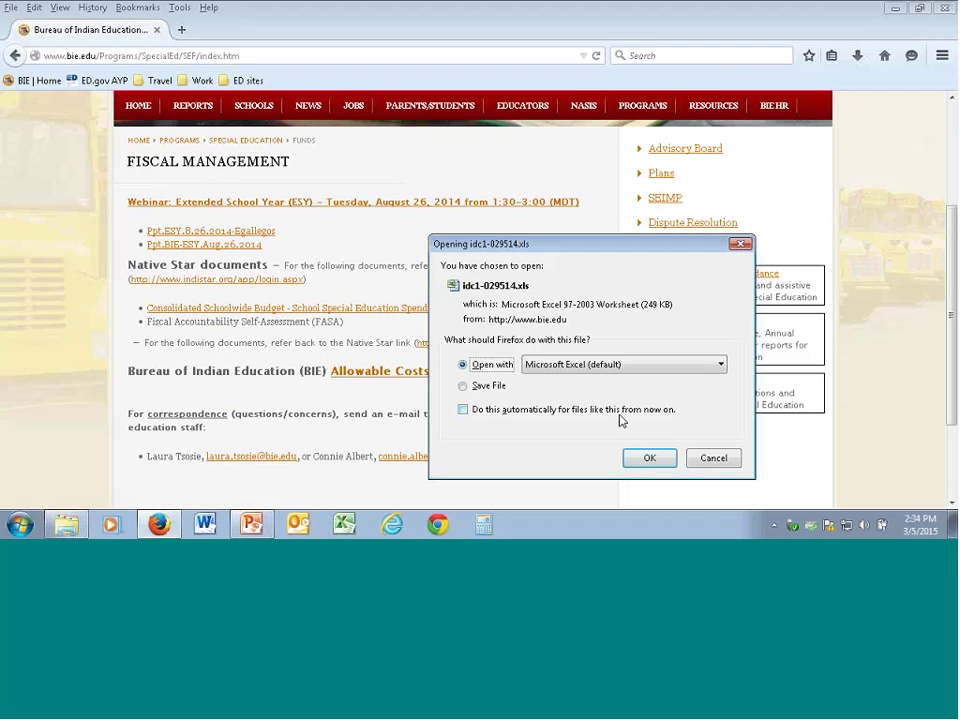
left_click(662, 457)
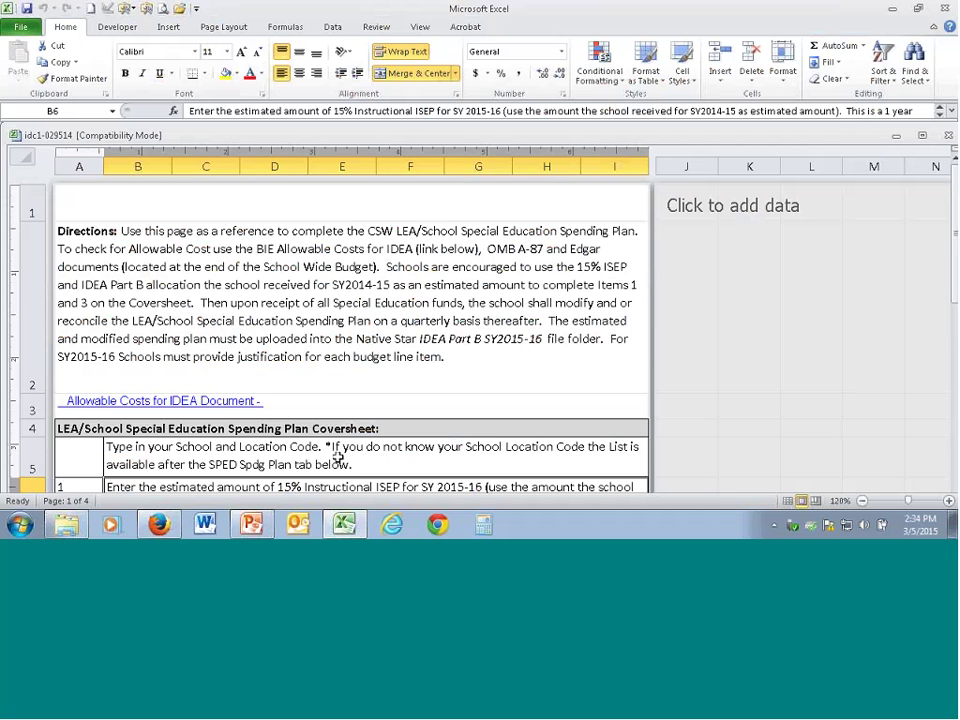
Scroll the Guidance - SPED sheet, collapse and restore the ribbon, and restore down Excel
scroll(338, 455, "down", 5)
scroll(338, 455, "up", 2)
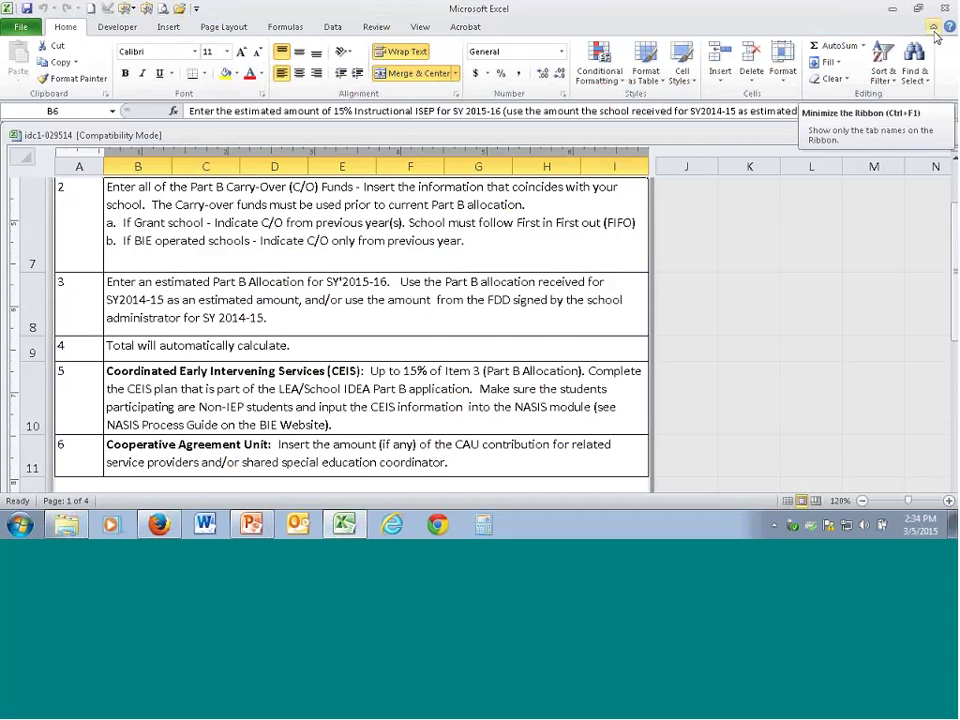
left_click(934, 30)
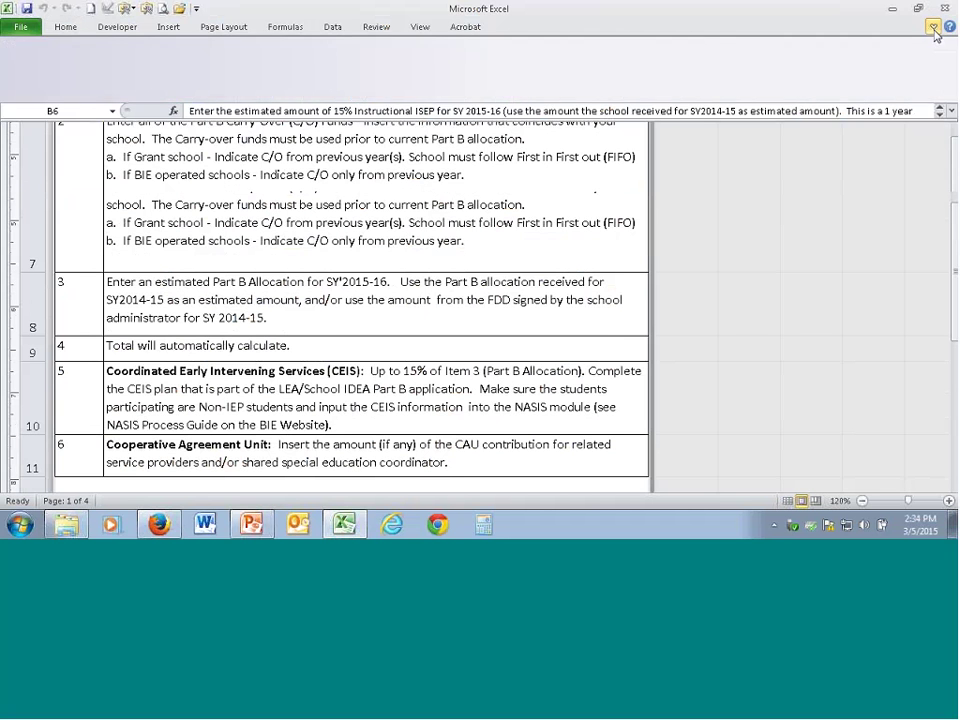
left_click(934, 30)
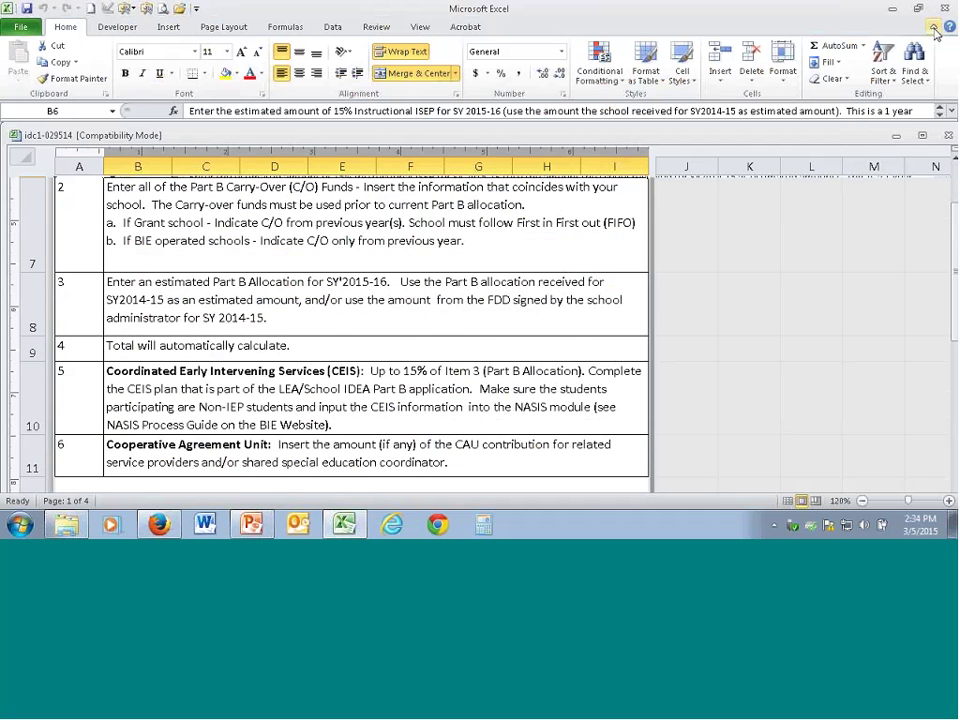
left_click(918, 8)
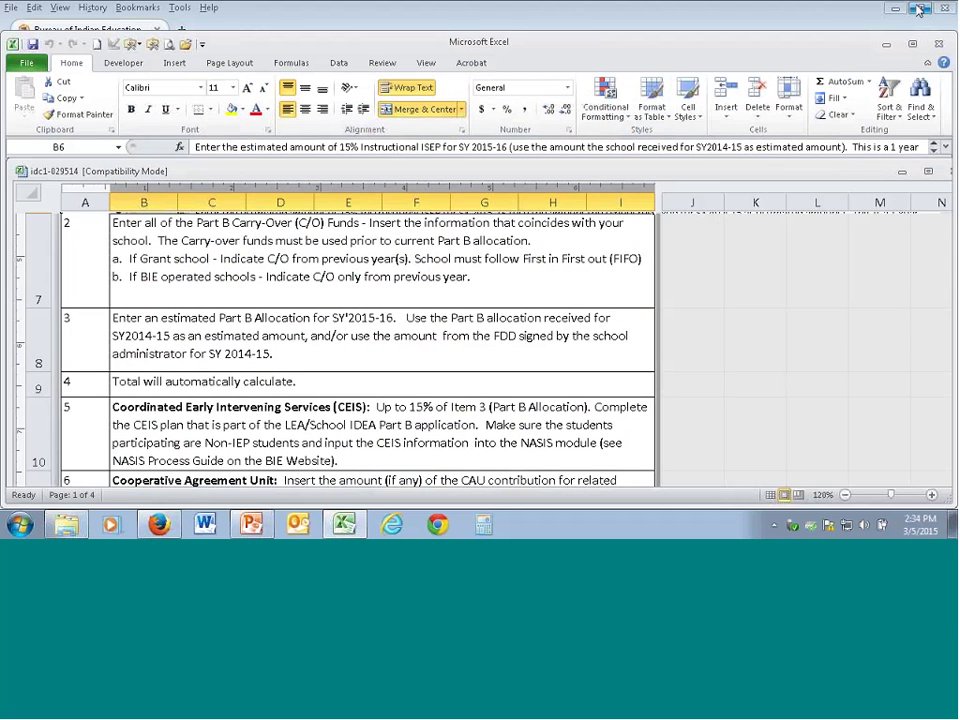
scroll(481, 445, "down", 14)
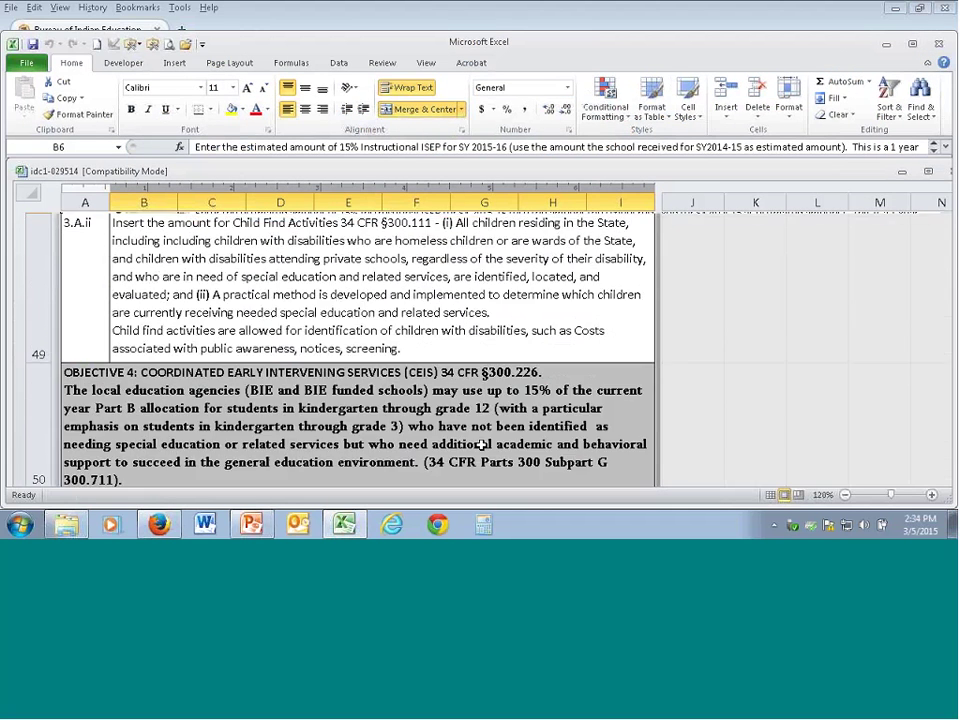
scroll(481, 445, "up", 5)
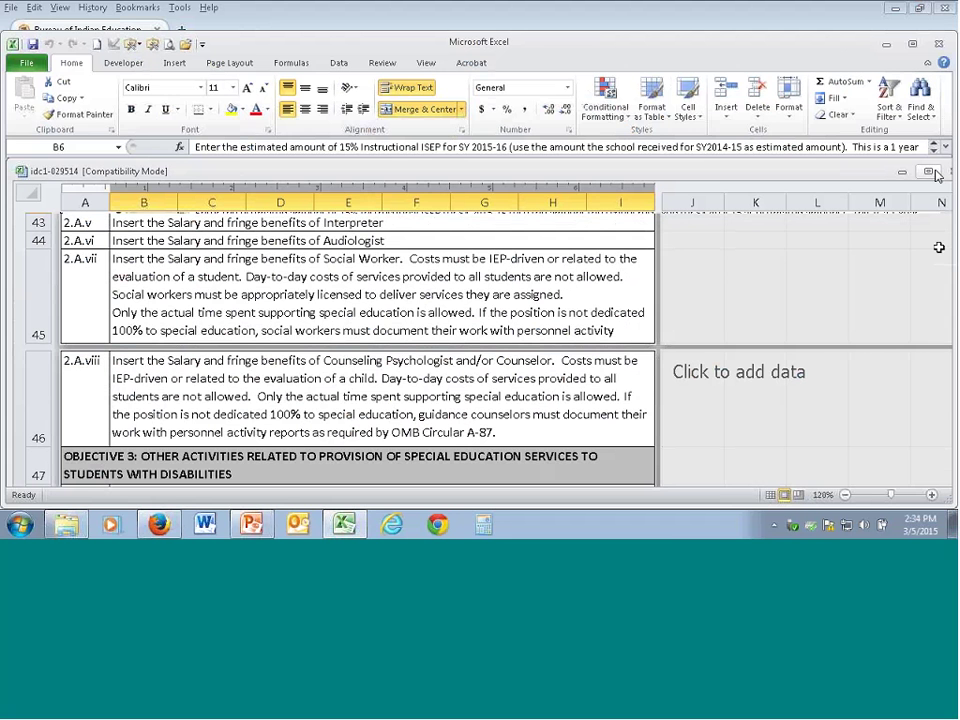
Close the Firefox window and maximize the workbook window inside Excel
left_click(918, 8)
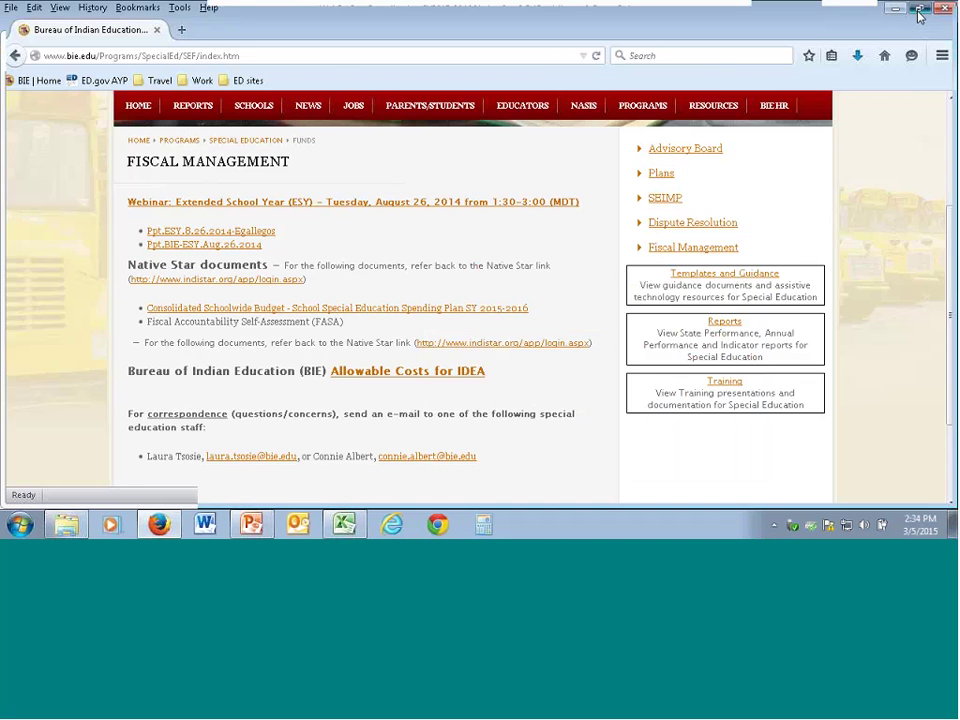
left_click(916, 10)
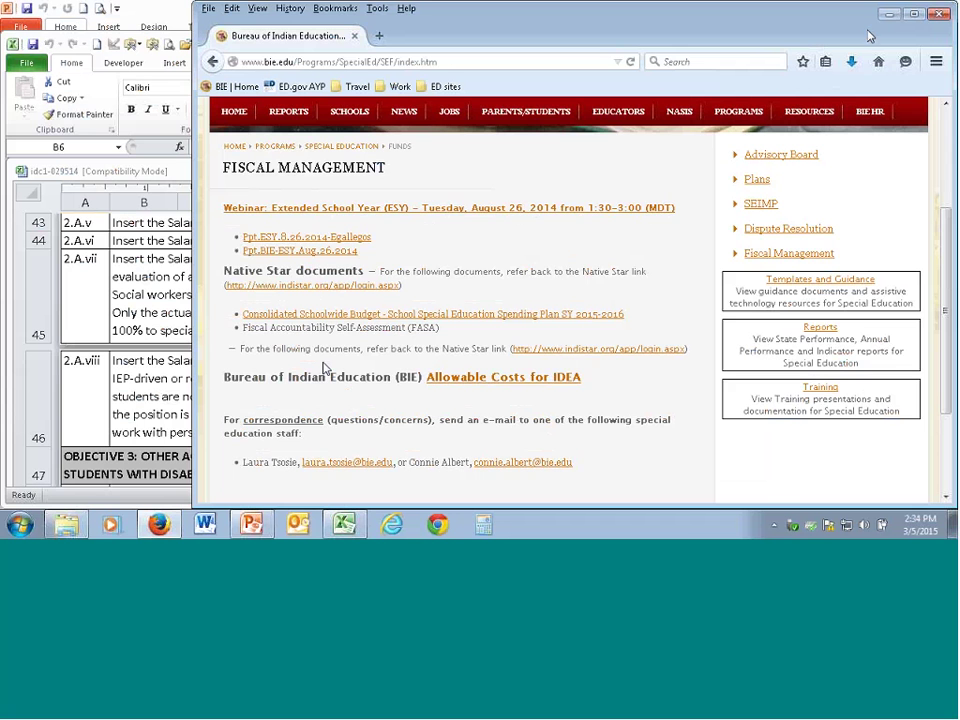
left_click(941, 14)
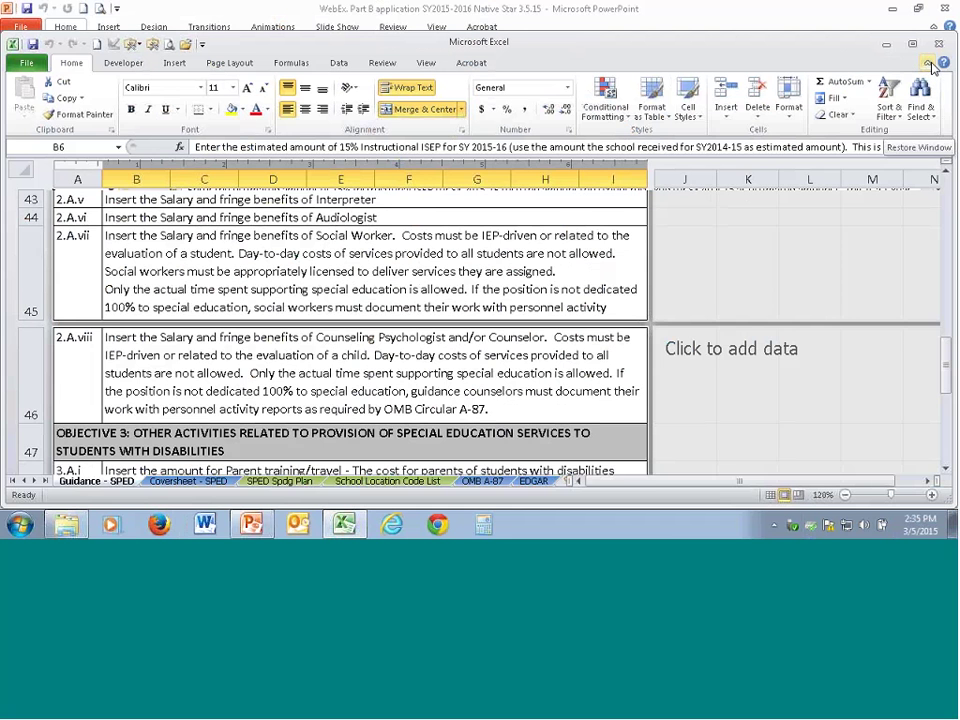
left_click(927, 62)
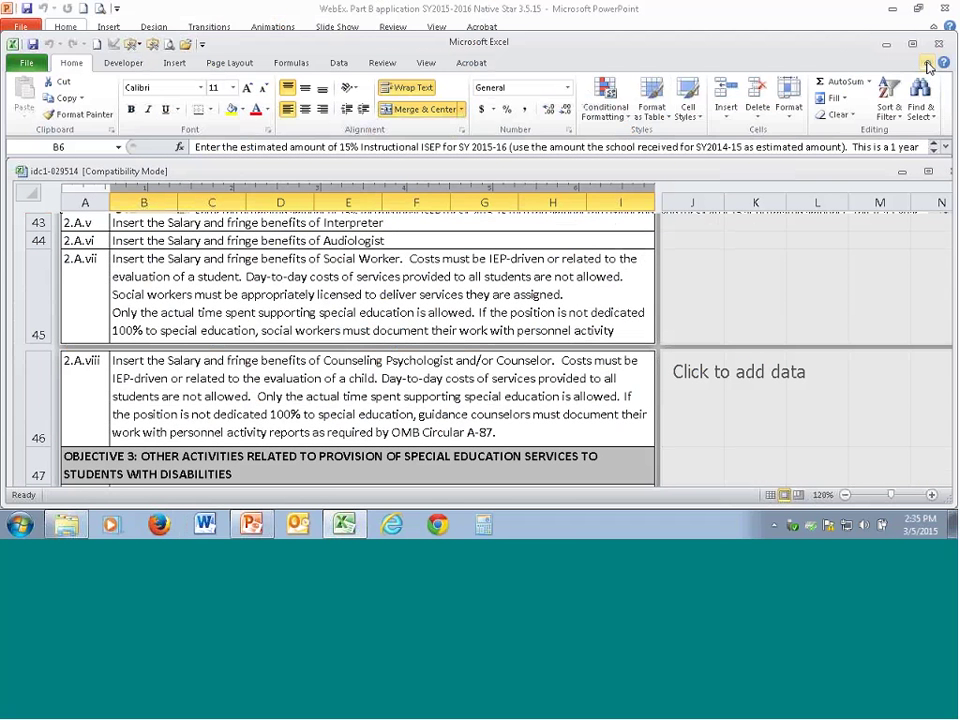
left_click(927, 63)
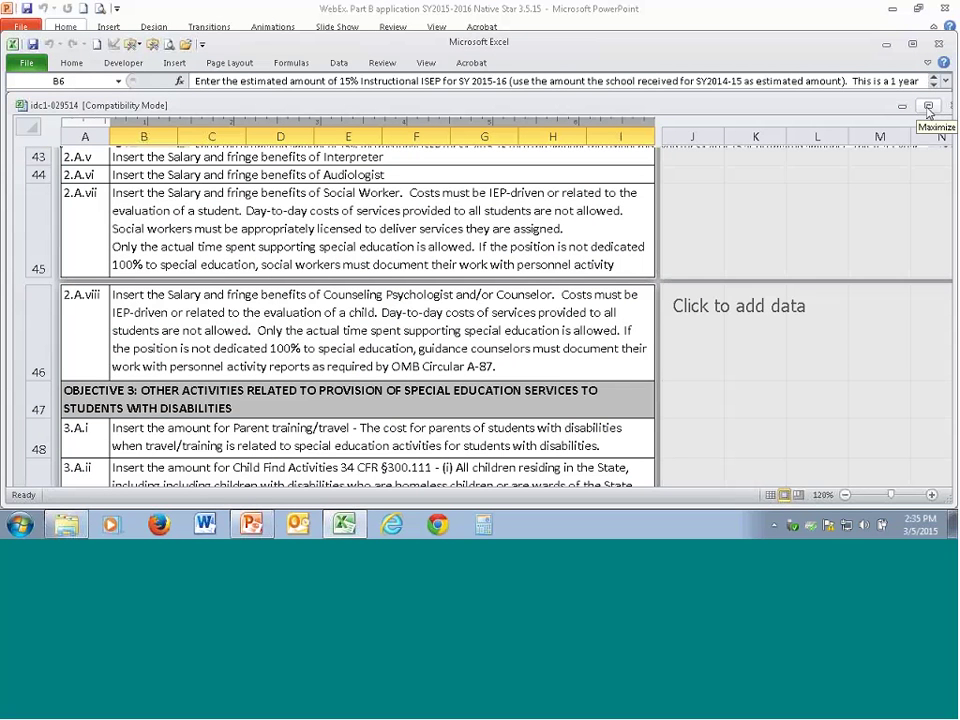
left_click(928, 106)
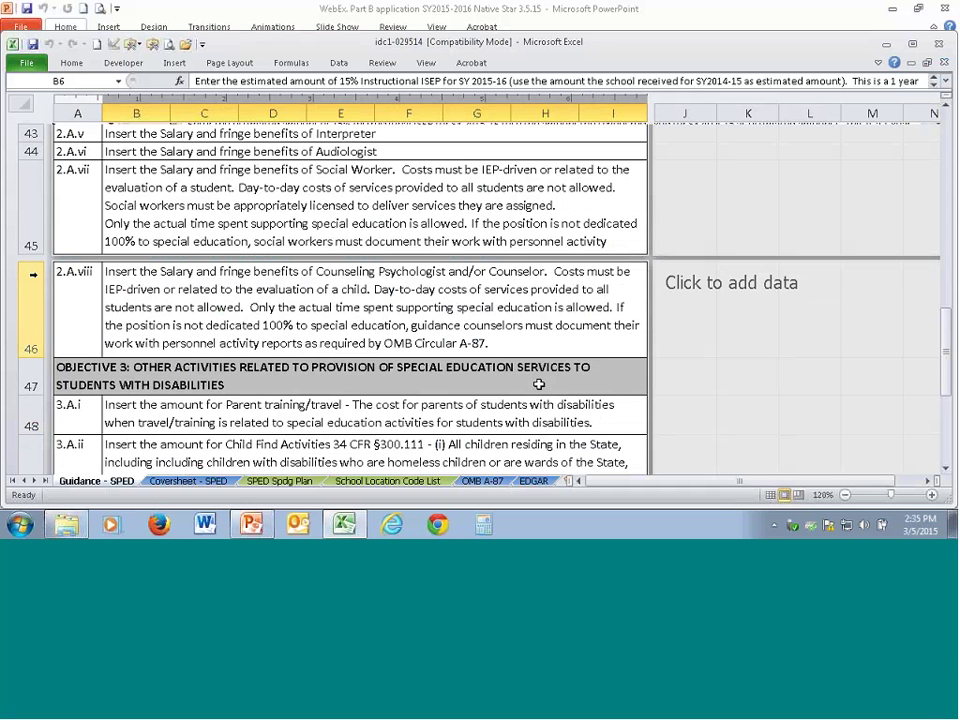
Check the idc1-029514 file information, then switch from Guidance - SPED to Coversheet - SPED
left_click(28, 66)
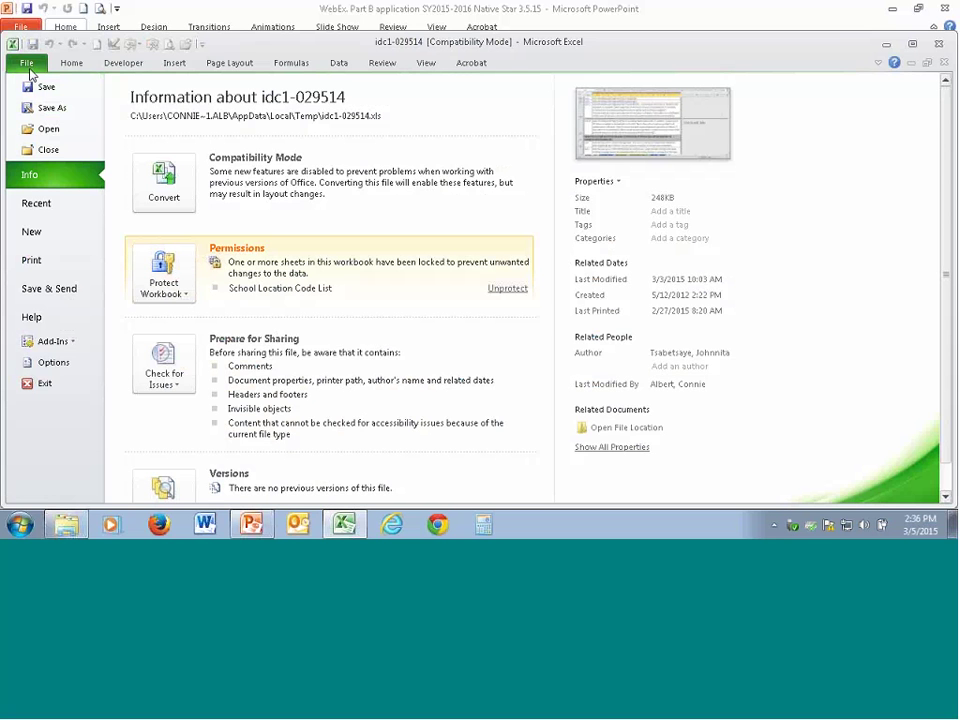
left_click(28, 65)
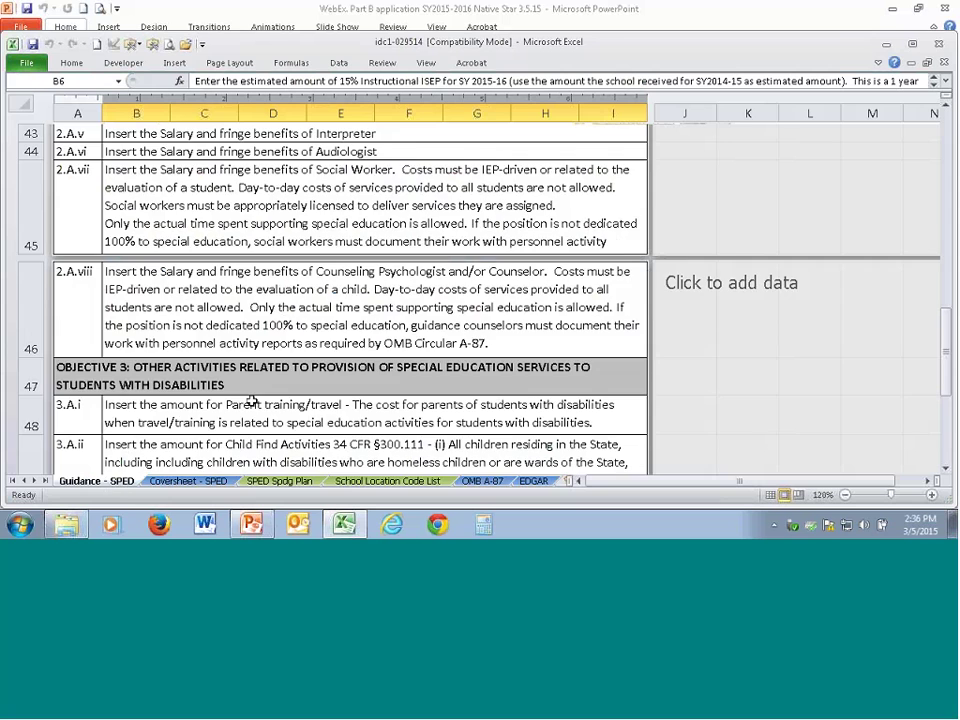
scroll(262, 379, "up", 1)
scroll(262, 379, "up", 5)
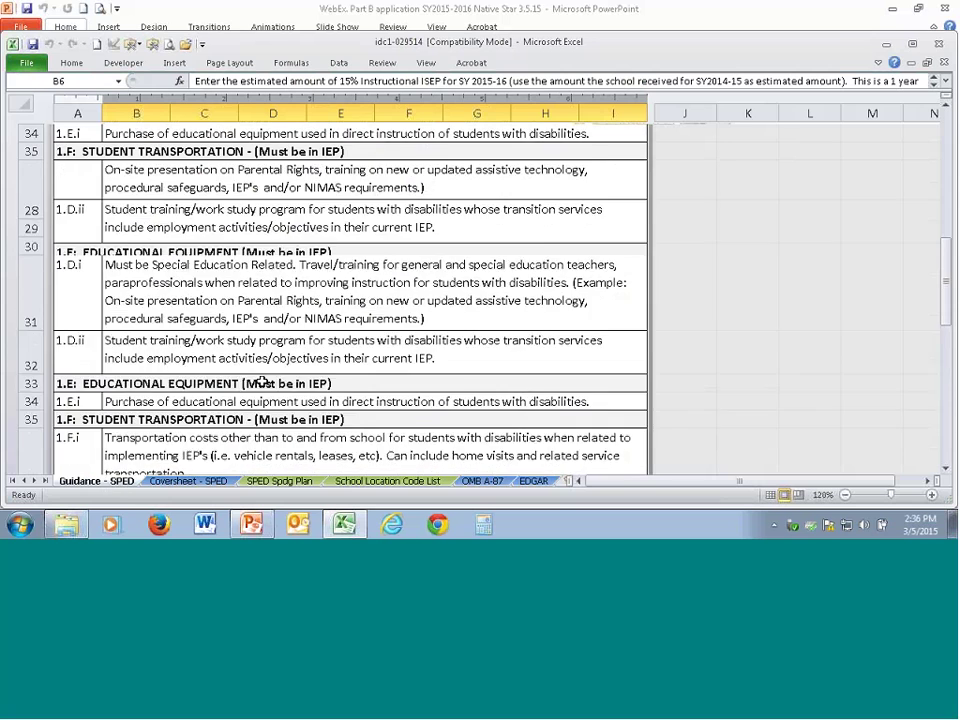
scroll(262, 379, "up", 8)
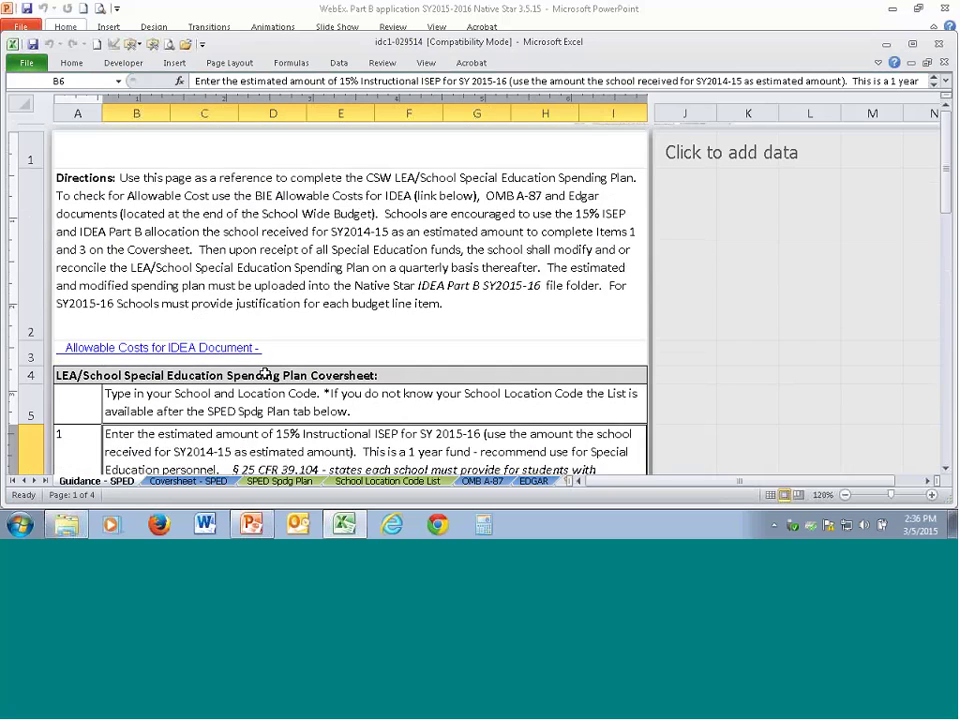
scroll(270, 368, "down", 1)
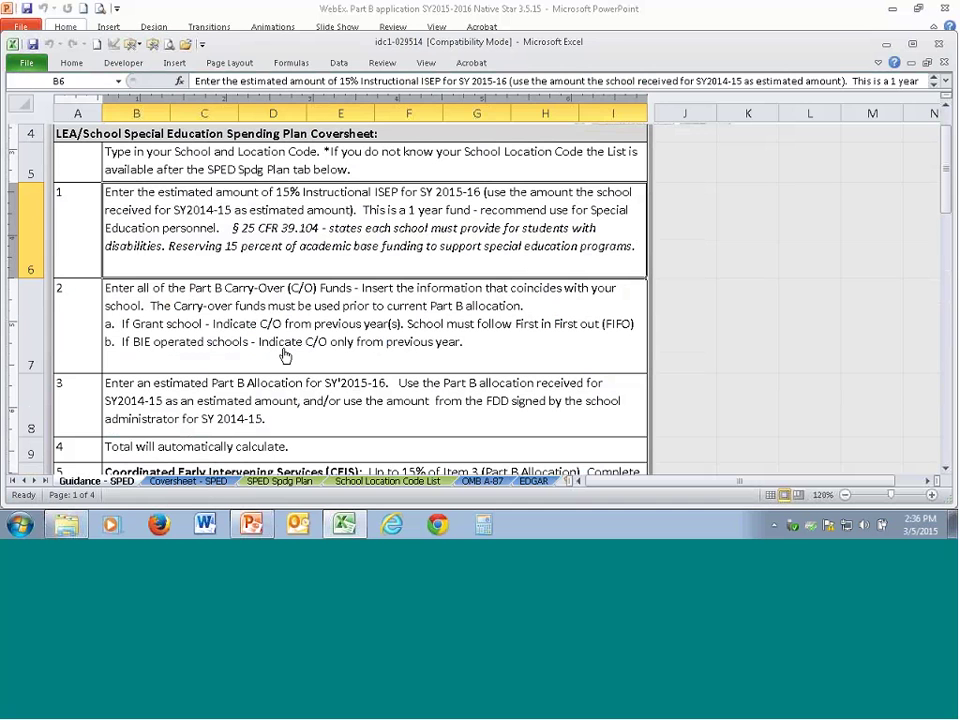
key("ctrl+Page_Down")
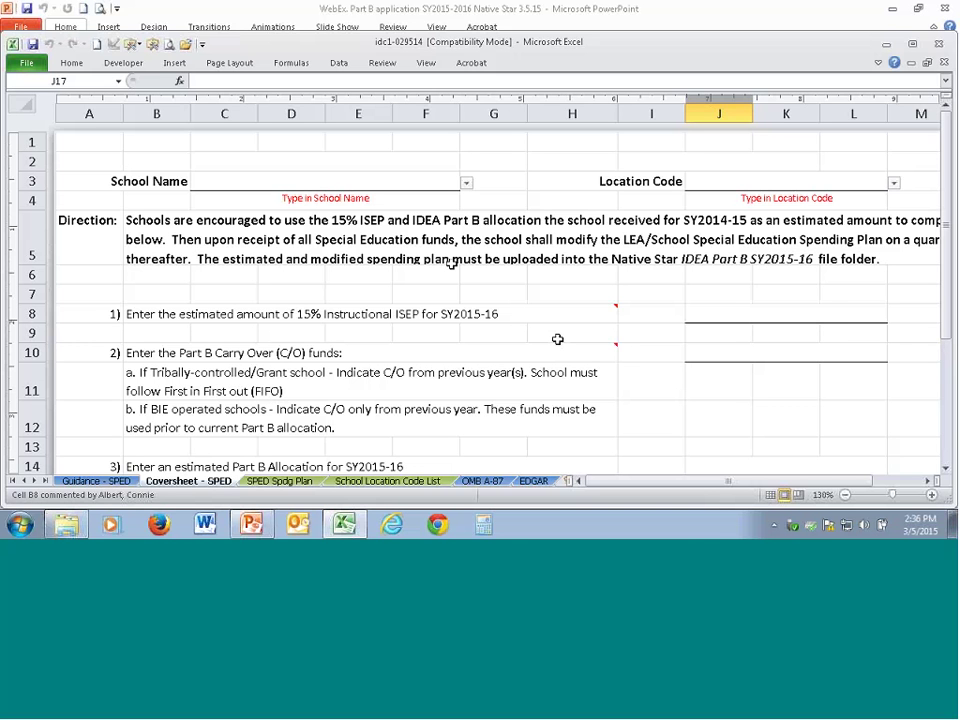
Review the School Name and Location Code cells and the School Location Code List sheet
left_click(325, 180)
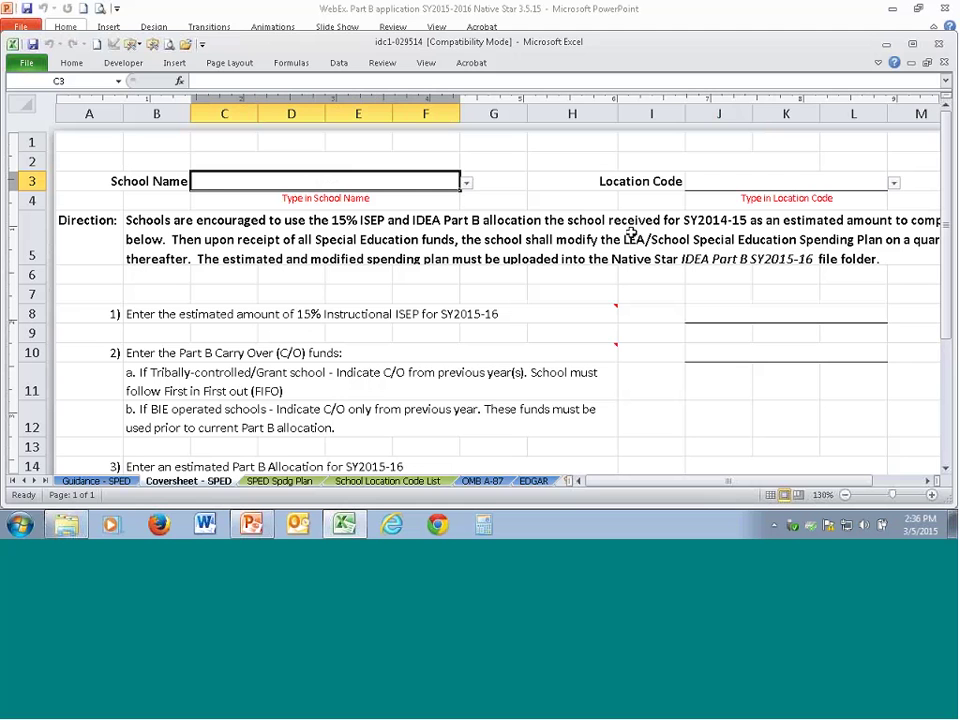
left_click(823, 182)
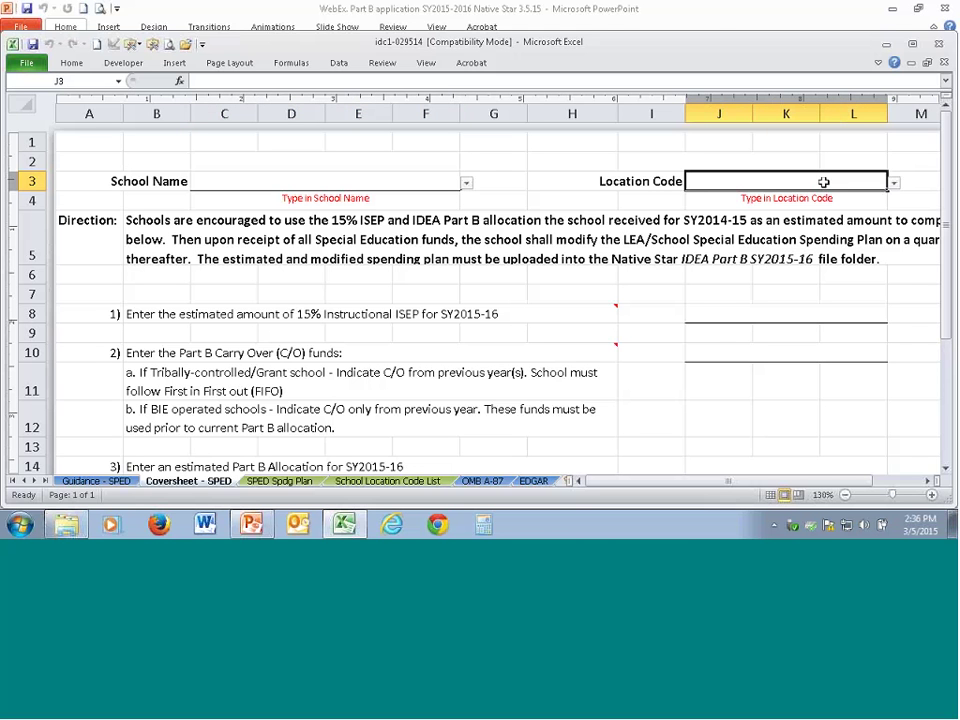
left_click(439, 182)
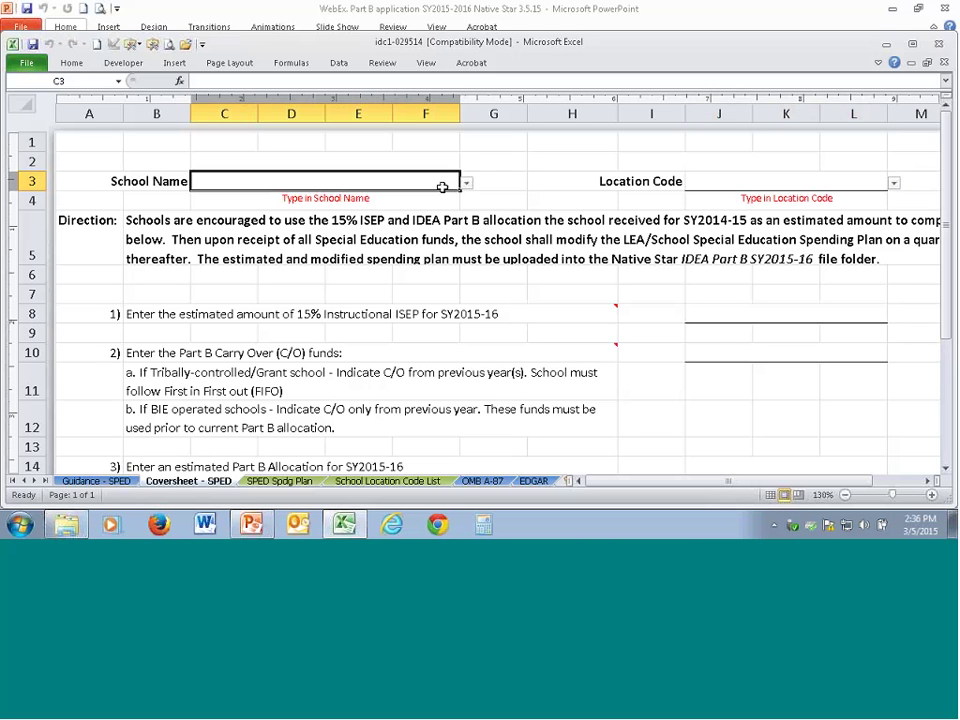
left_click(731, 180)
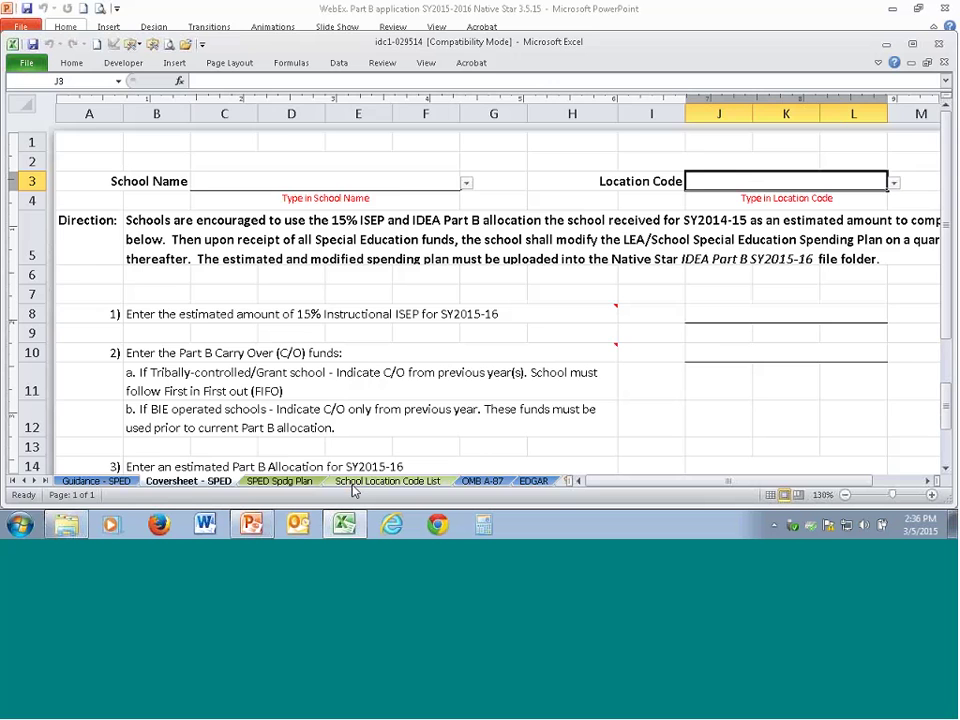
left_click(351, 483)
scroll(190, 290, "up", 2)
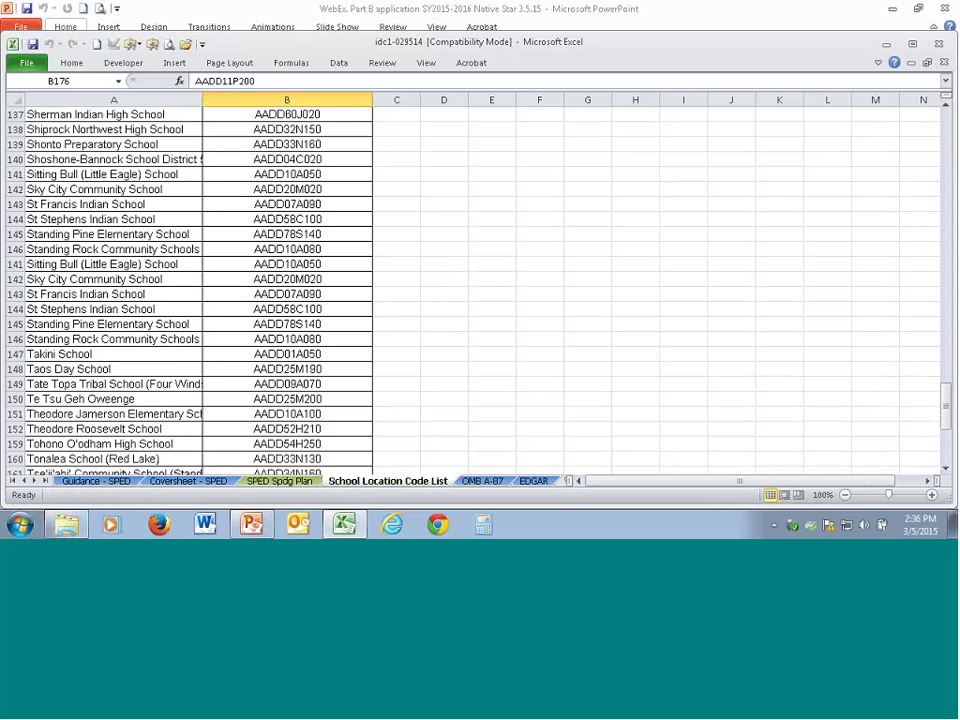
scroll(133, 170, "up", 15)
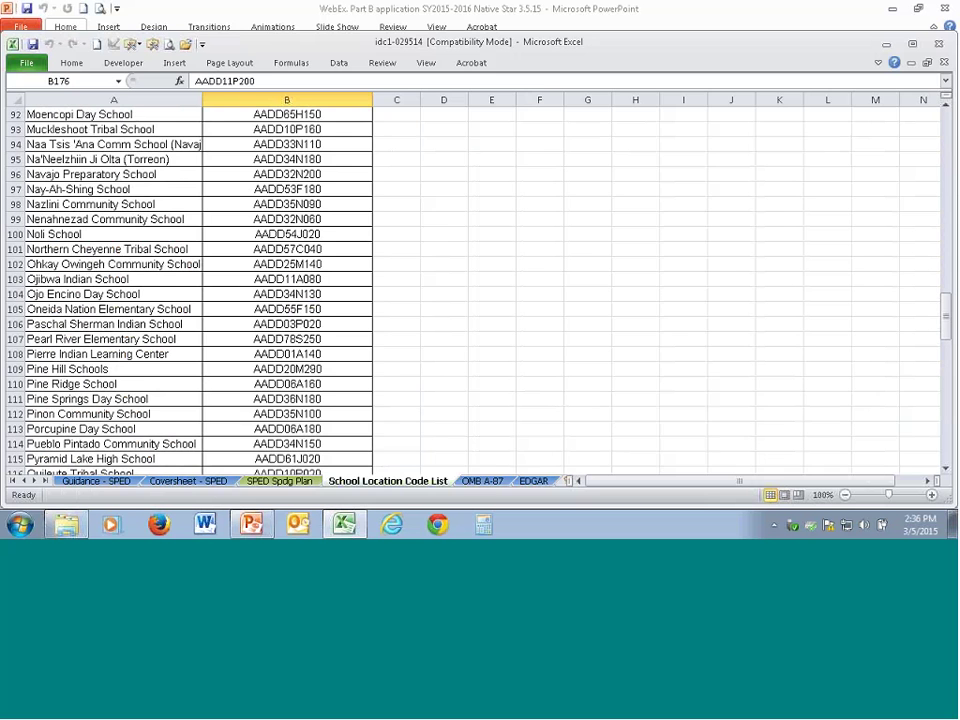
left_click(212, 484)
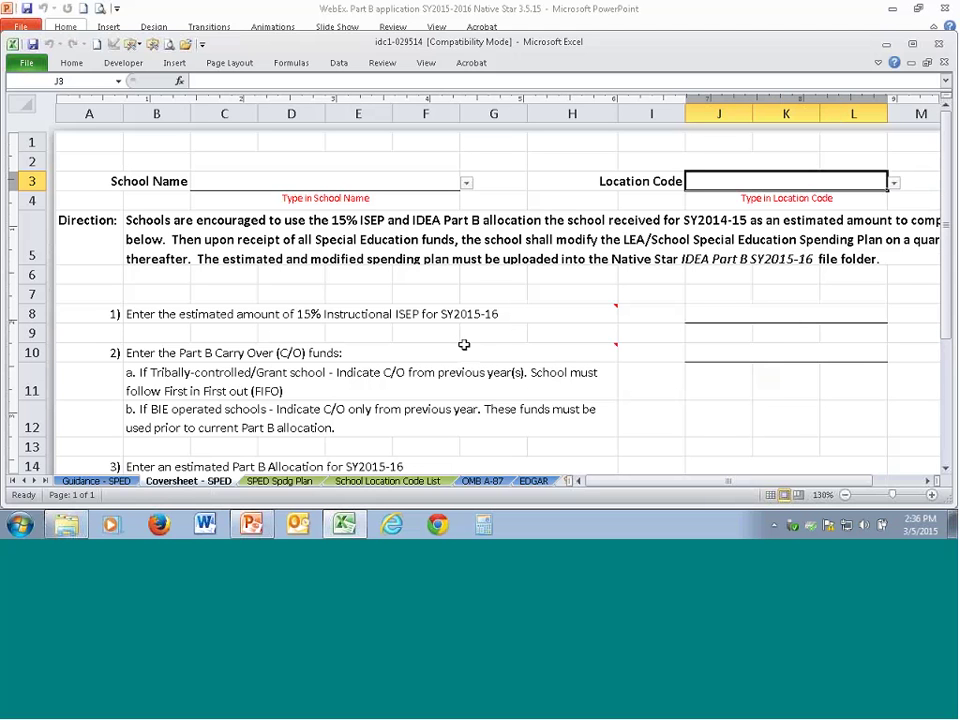
Enter 10 in J8, J10 and J14, confirming the J16 TOTAL shows 30.00
left_click(846, 312)
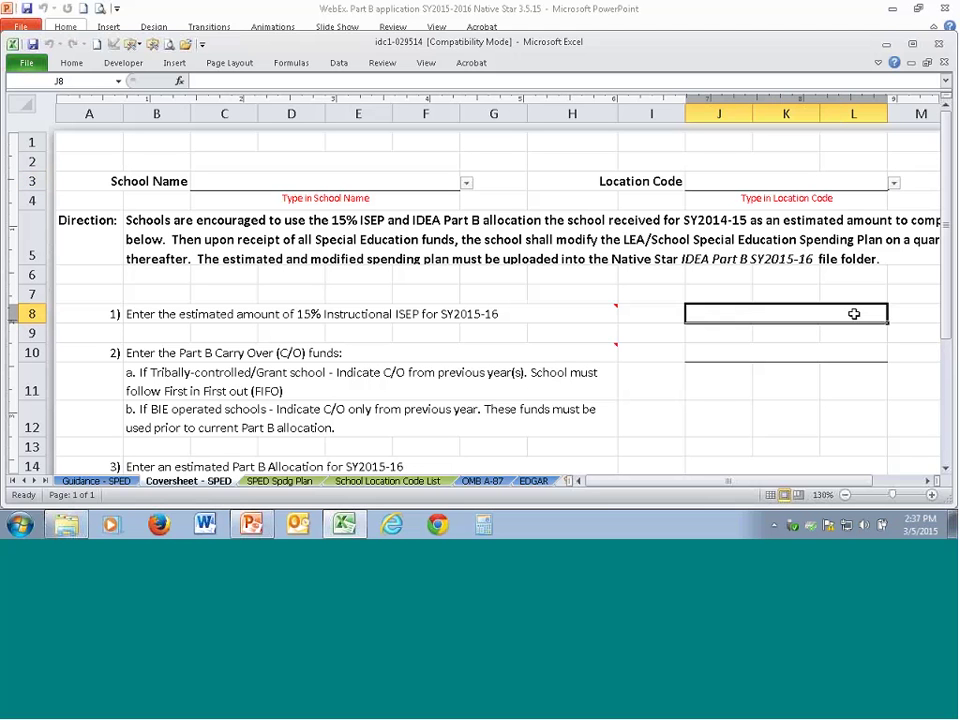
type("10")
key("Return")
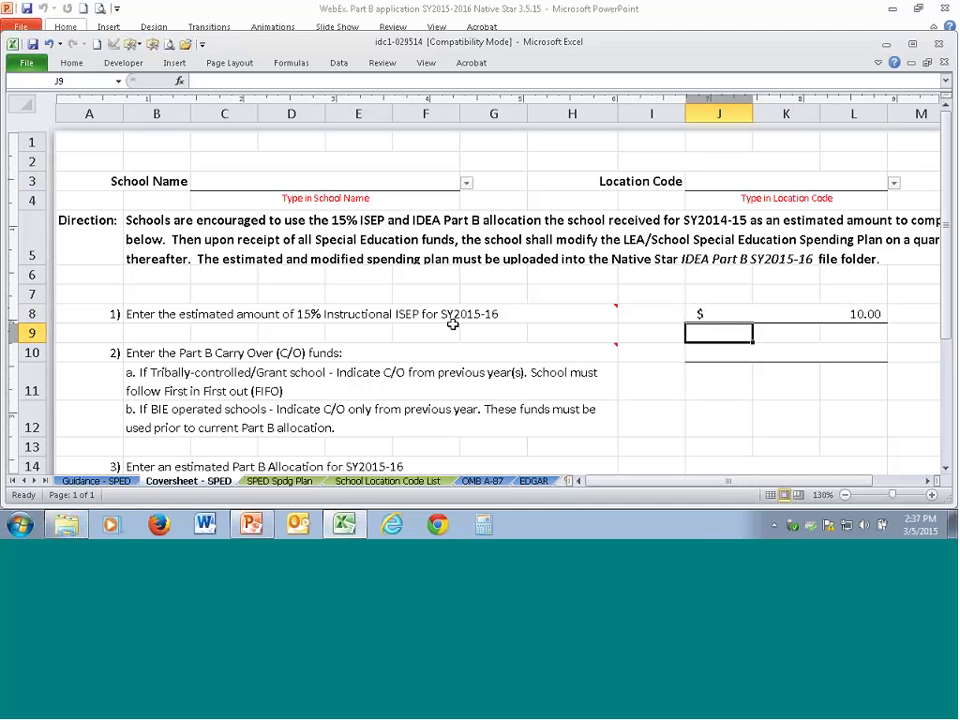
left_click(865, 352)
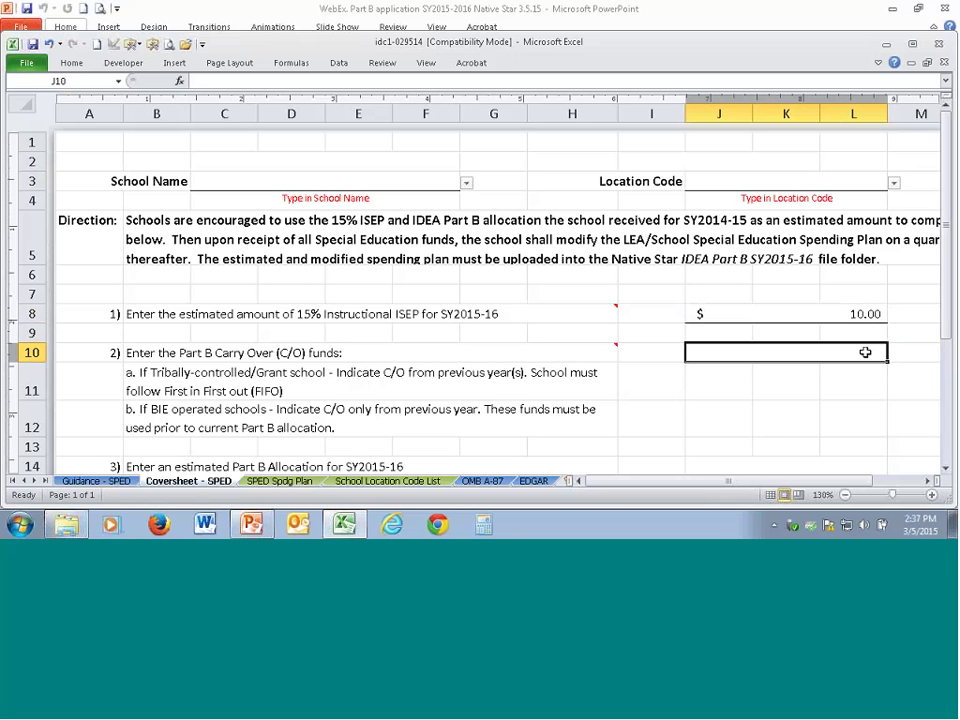
type("10")
left_click(861, 381)
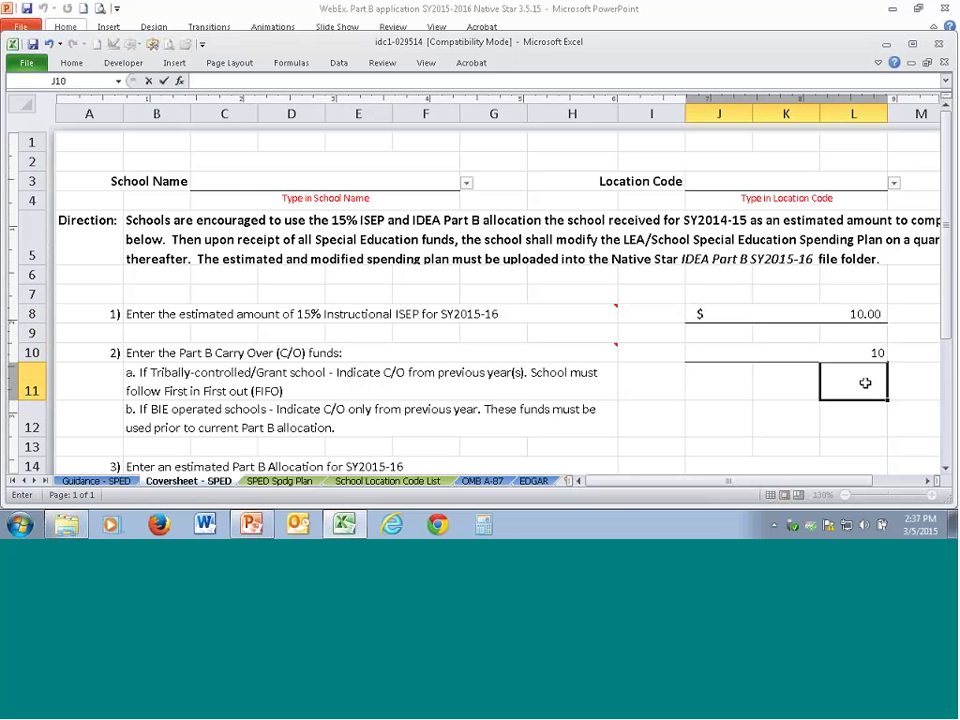
scroll(855, 382, "down", 2)
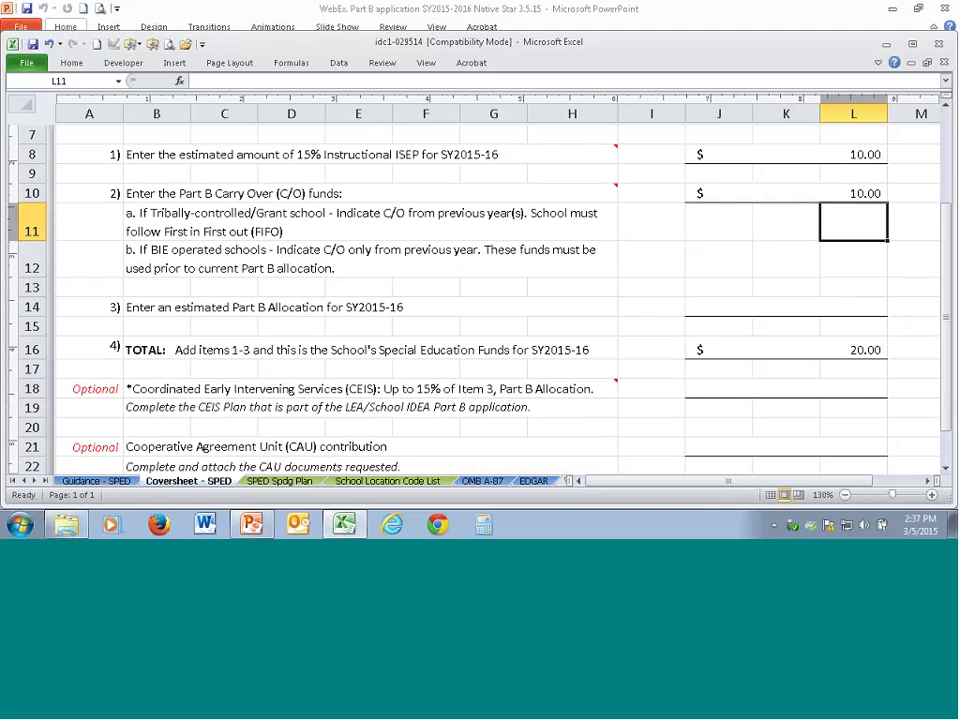
left_click(857, 308)
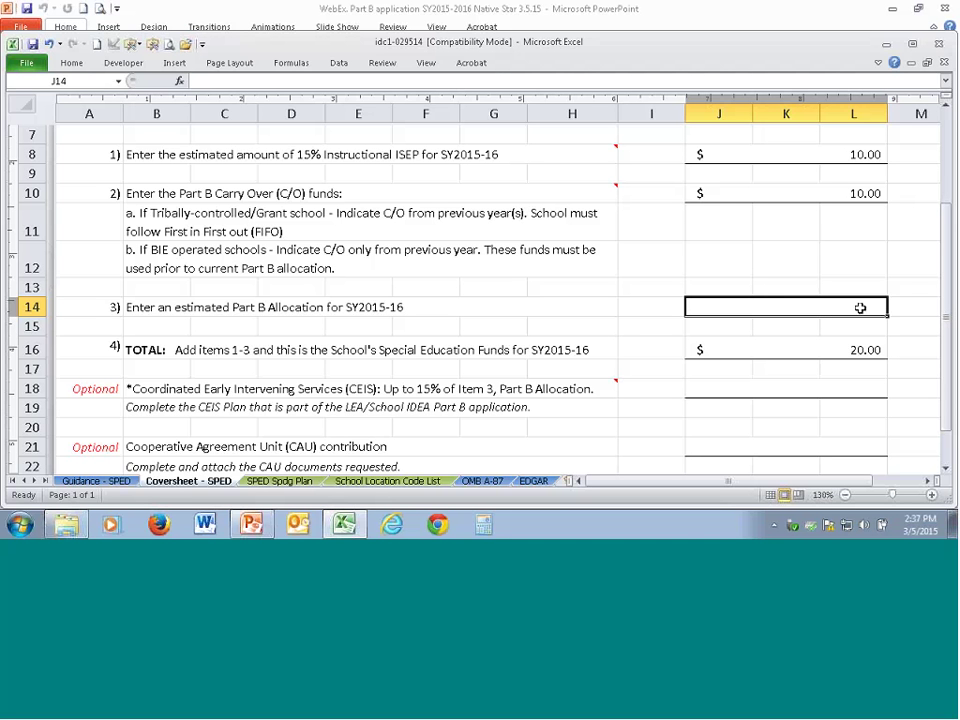
type("10")
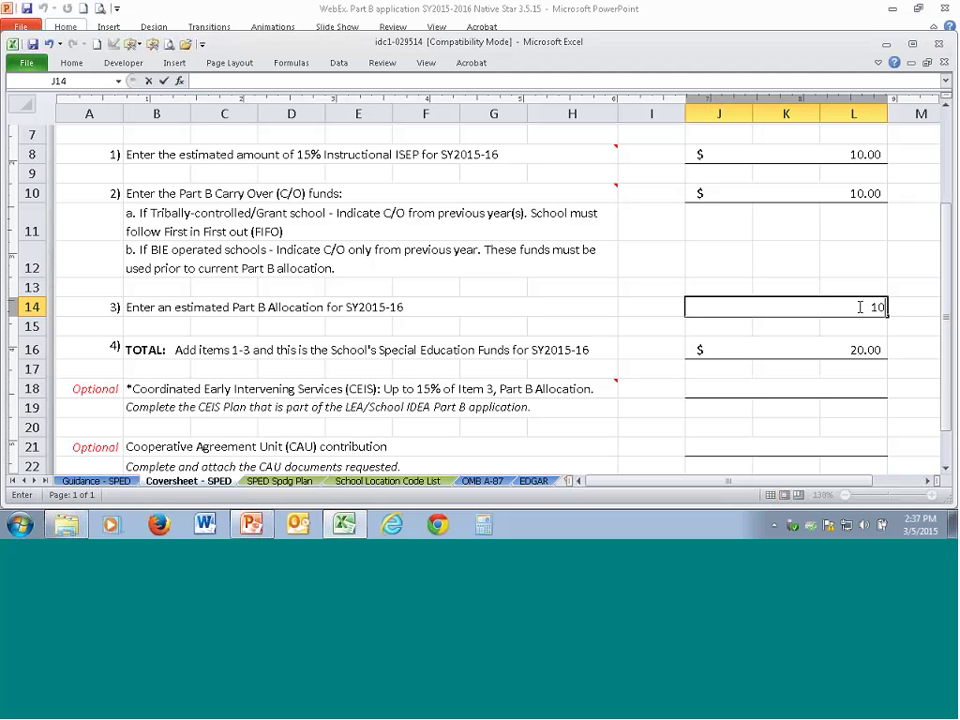
key("Return")
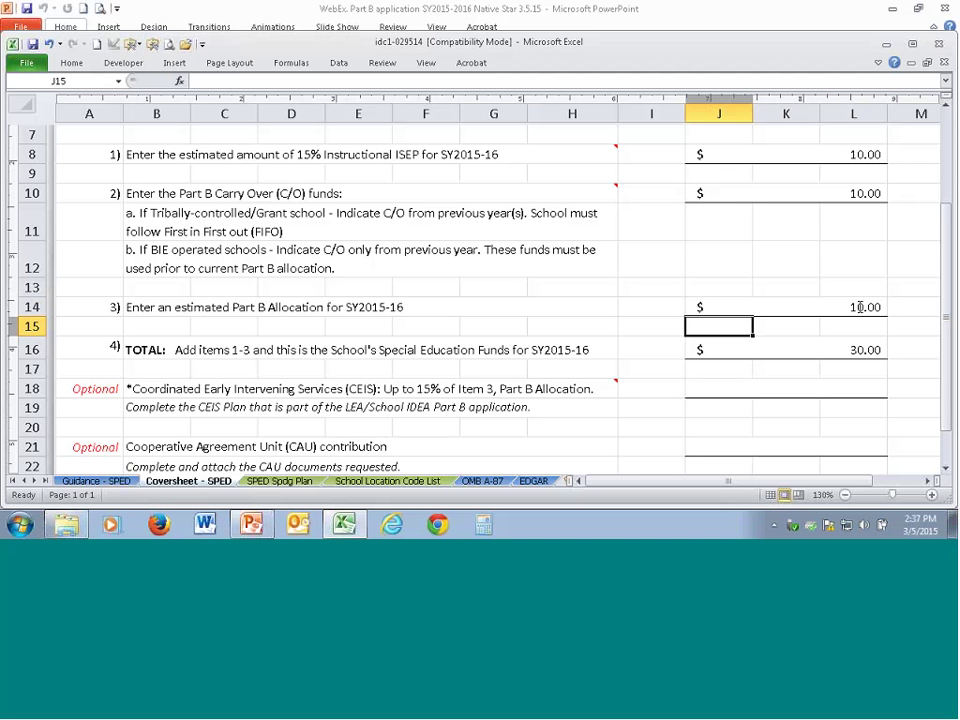
left_click(858, 307)
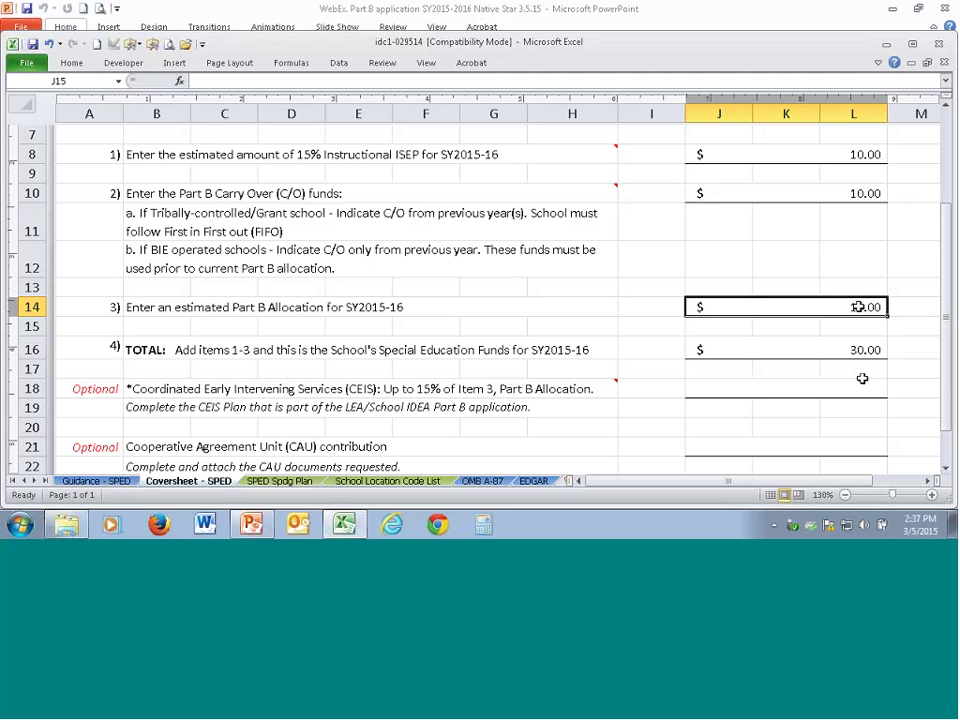
left_click(872, 353)
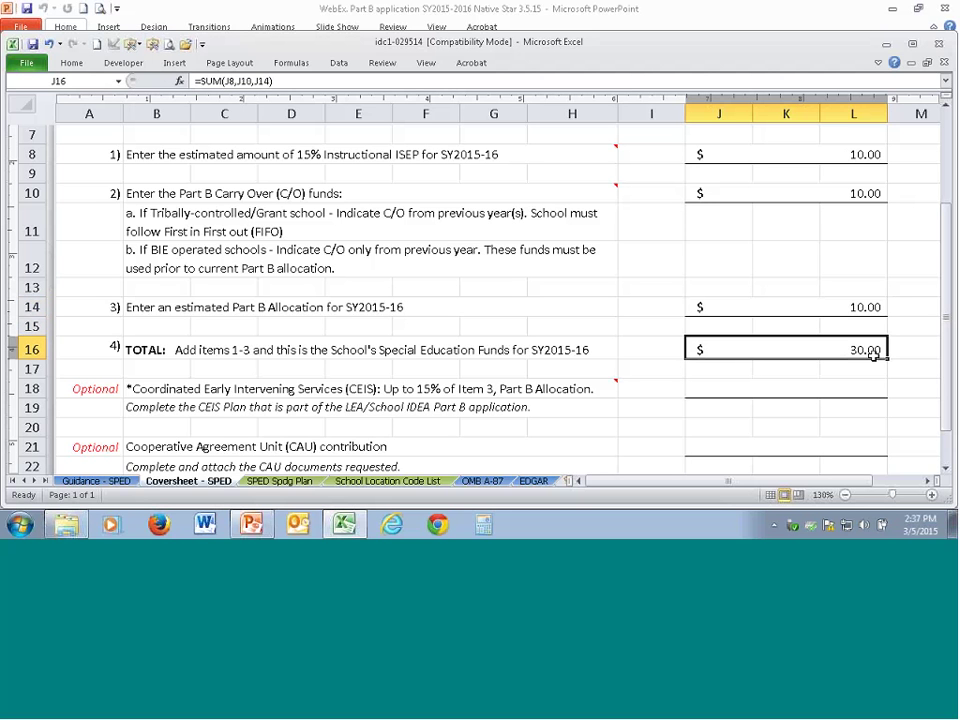
scroll(862, 420, "down", 1)
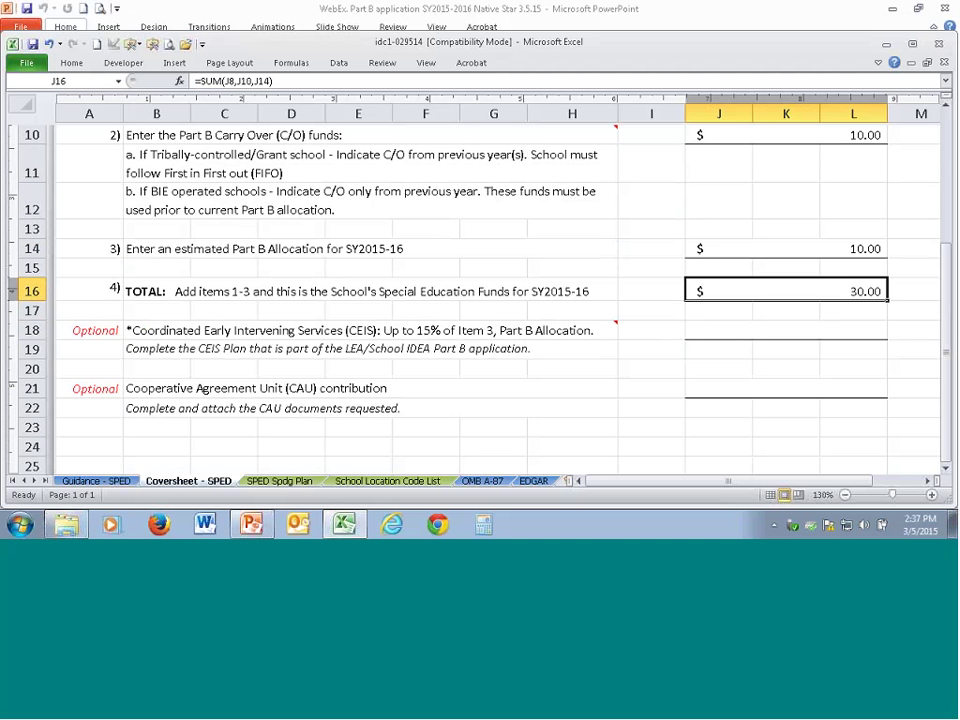
Enter 10.00 in the optional CEIS (J18) and CAU contribution (J21) cells
left_click(862, 329)
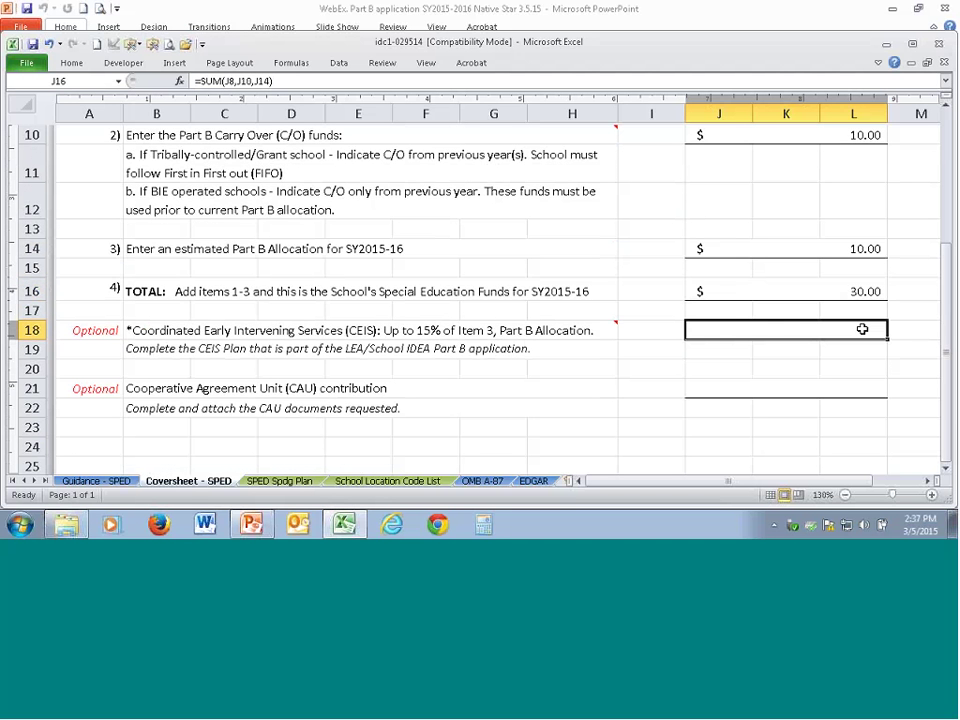
type("0")
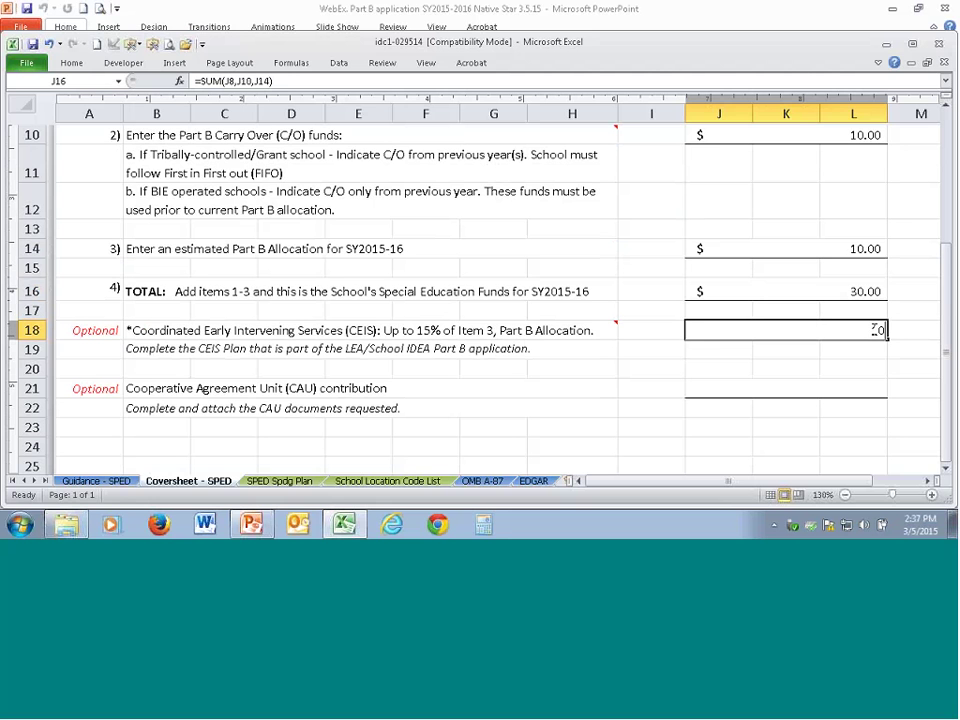
key("Return")
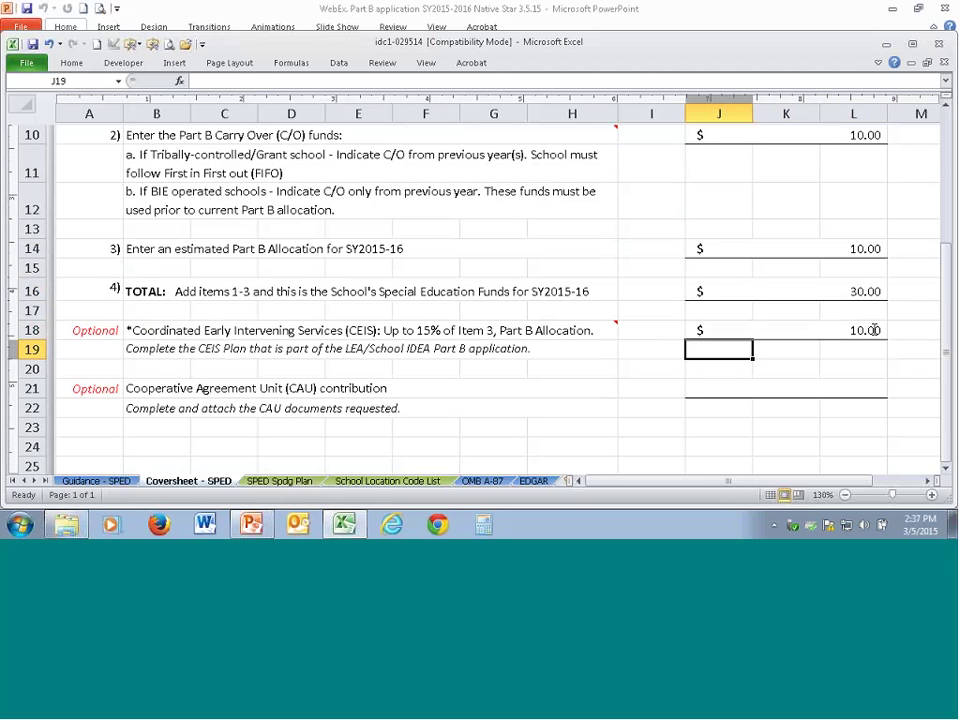
left_click(880, 384)
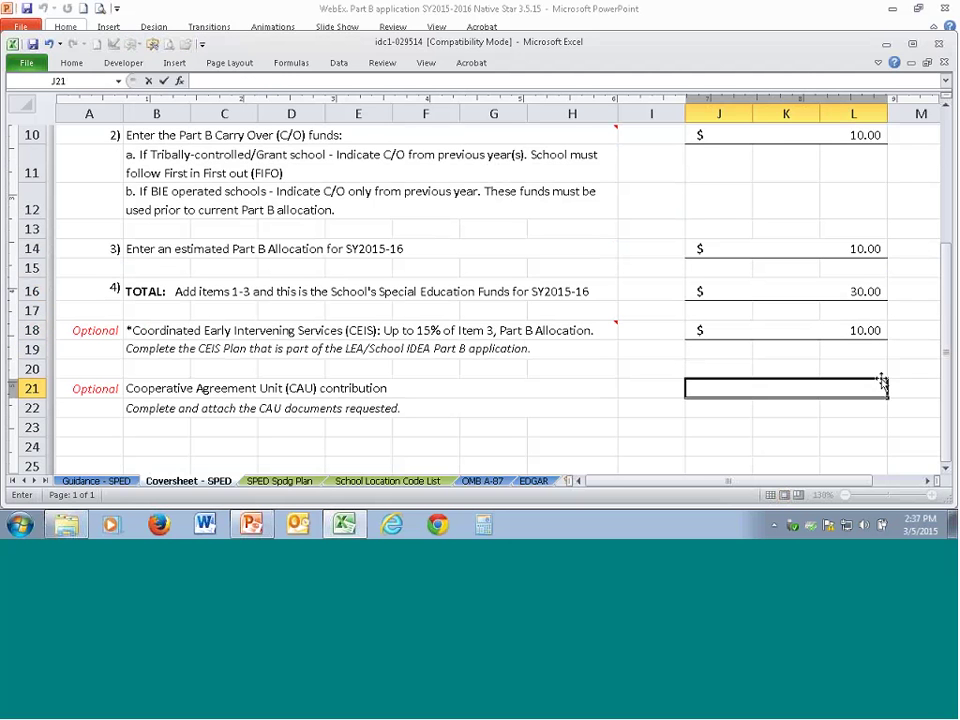
type("10")
key("Return")
scroll(850, 399, "down", 2)
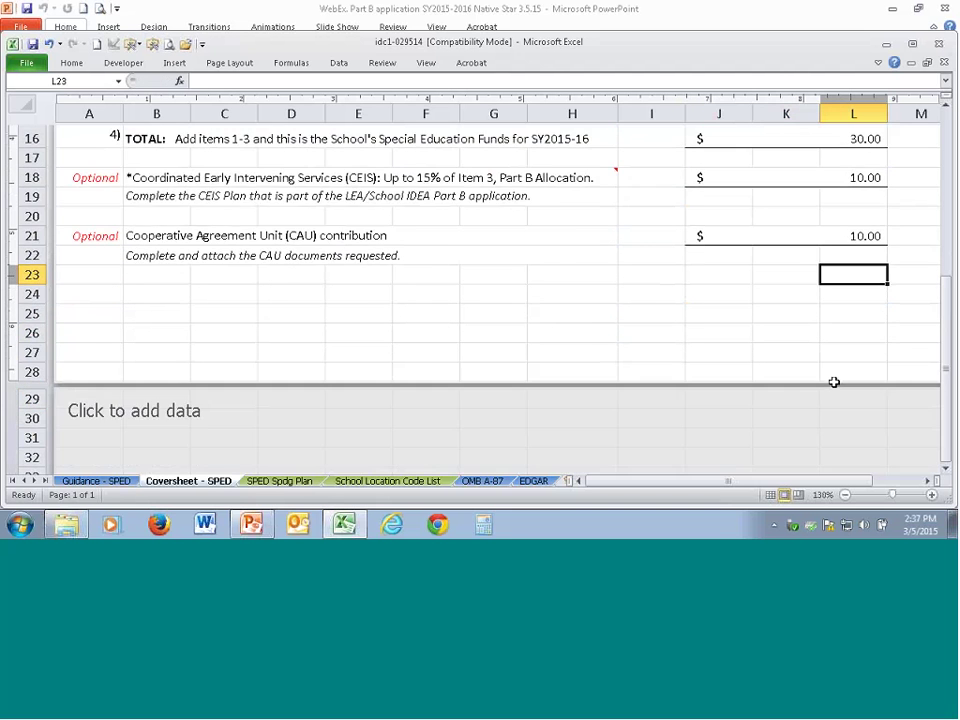
scroll(834, 381, "up", 4)
left_click(852, 248)
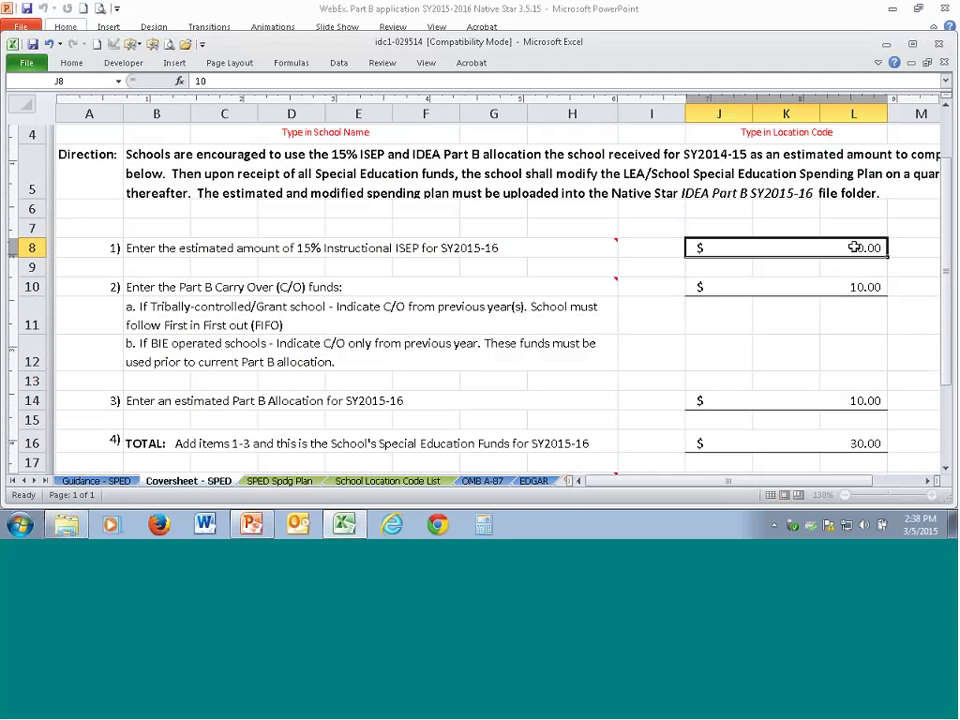
Delete the sample amounts in J8, J10, J14, J18 and J21, then open the SPED Spdg Plan sheet
key("Delete")
key("Down")
key("Down")
key("Delete")
key("Down")
key("Down")
key("Down")
key("Down")
key("Delete")
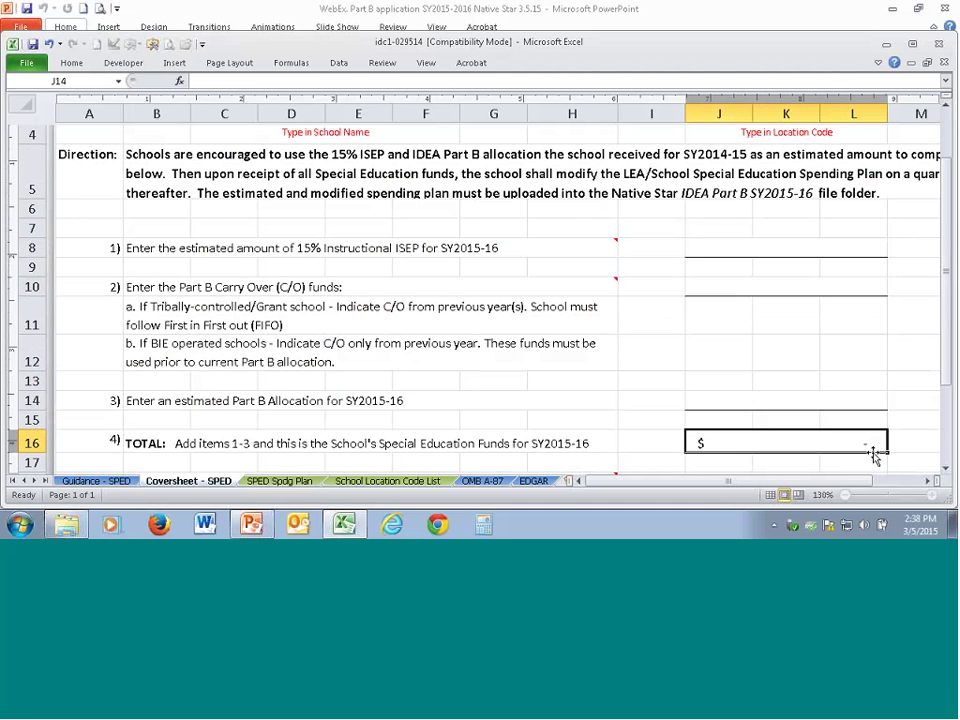
double_click(868, 443)
scroll(868, 446, "down", 2)
left_click(864, 330)
key("Delete")
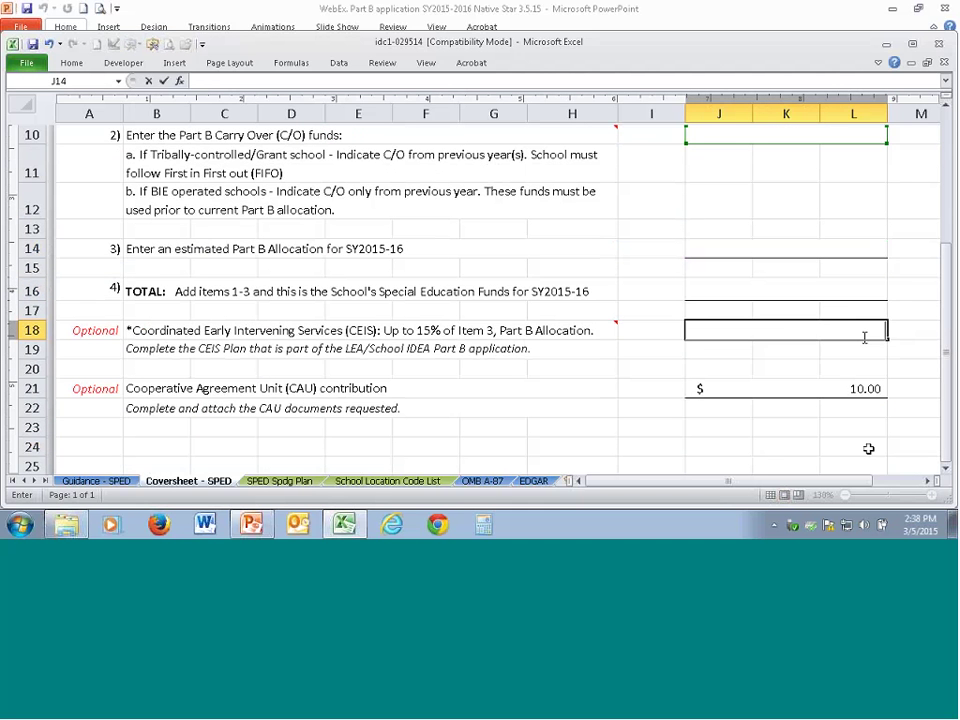
left_click(864, 390)
key("Delete")
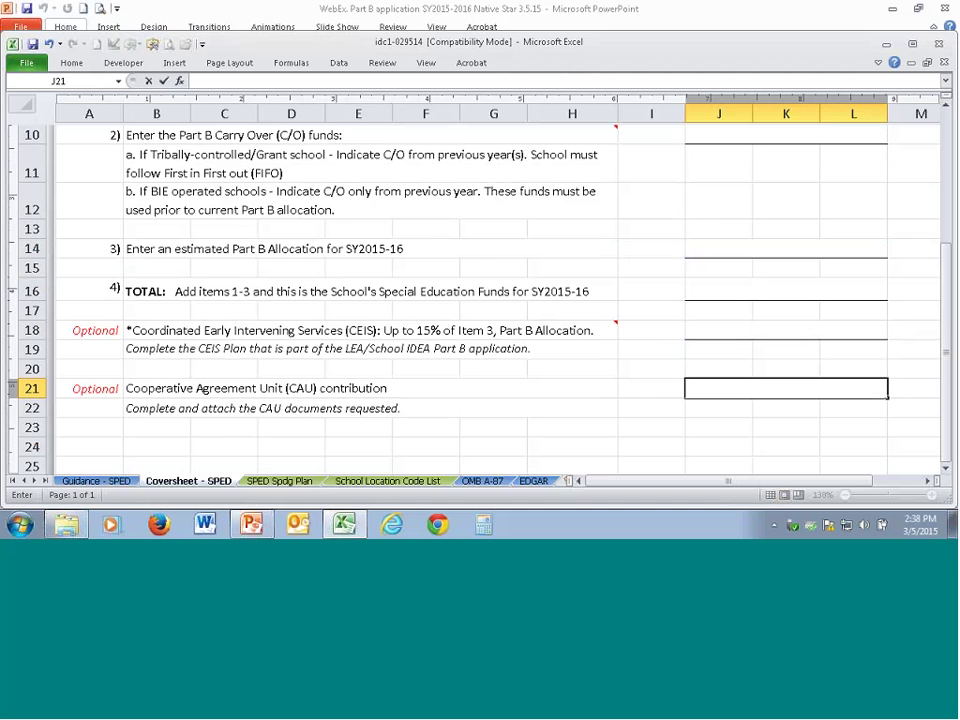
left_click(279, 481)
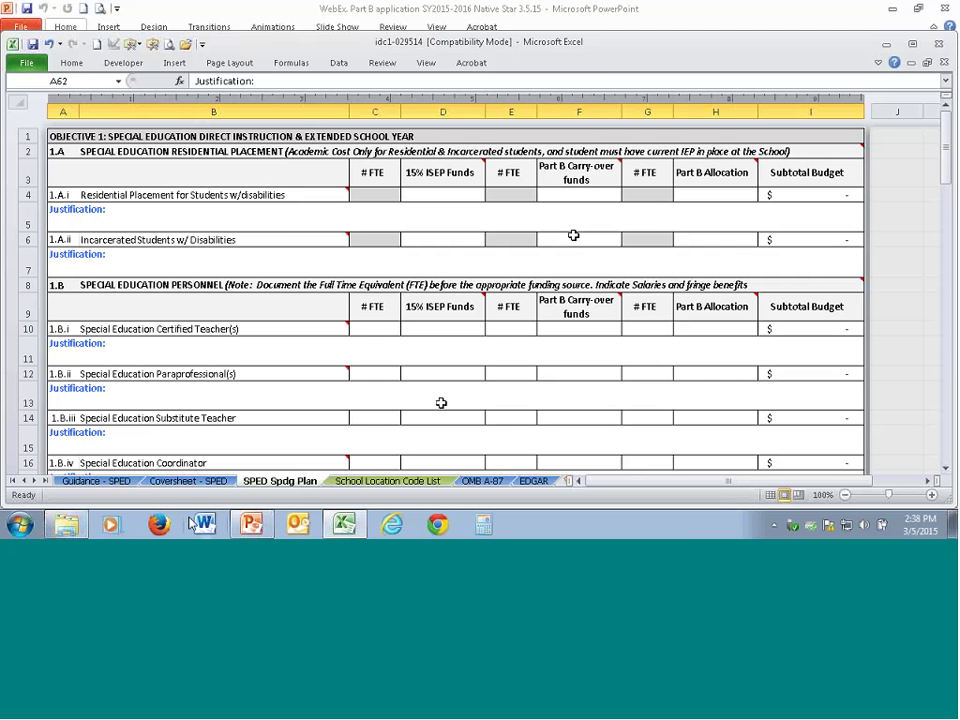
Check J14 on Coversheet - SPED, then select column D (15% ISEP Funds) on SPED Spdg Plan
left_click(188, 481)
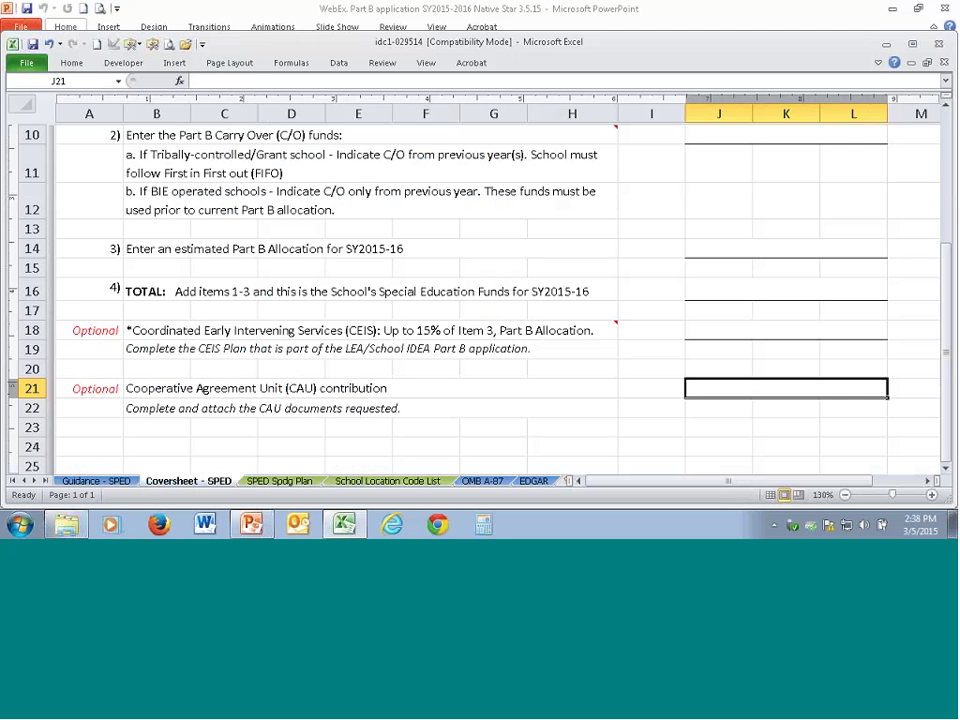
left_click(834, 243)
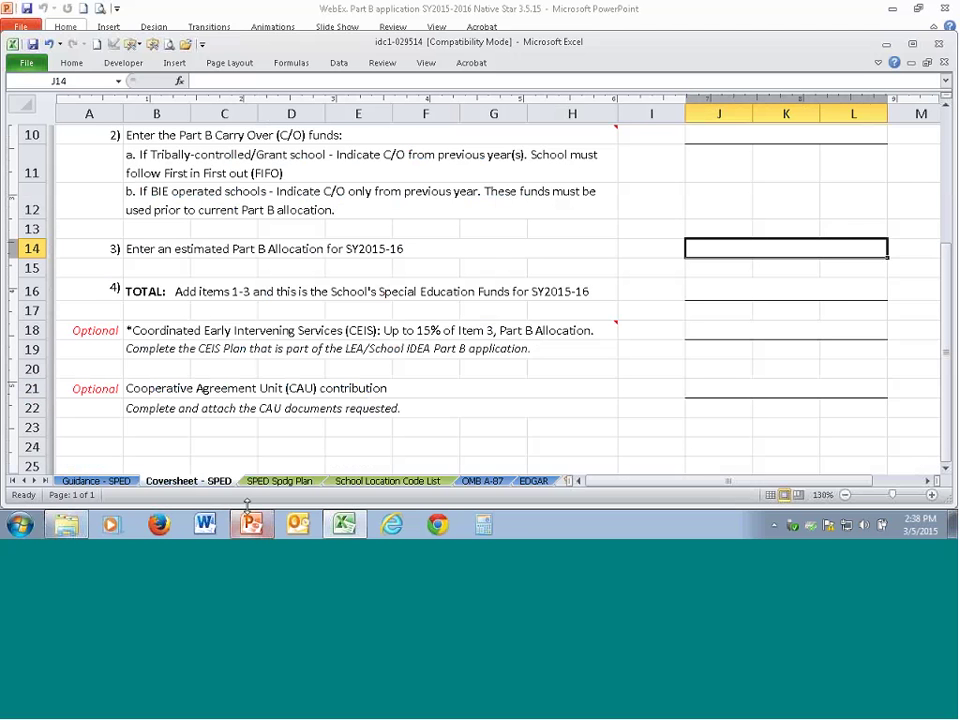
left_click(279, 481)
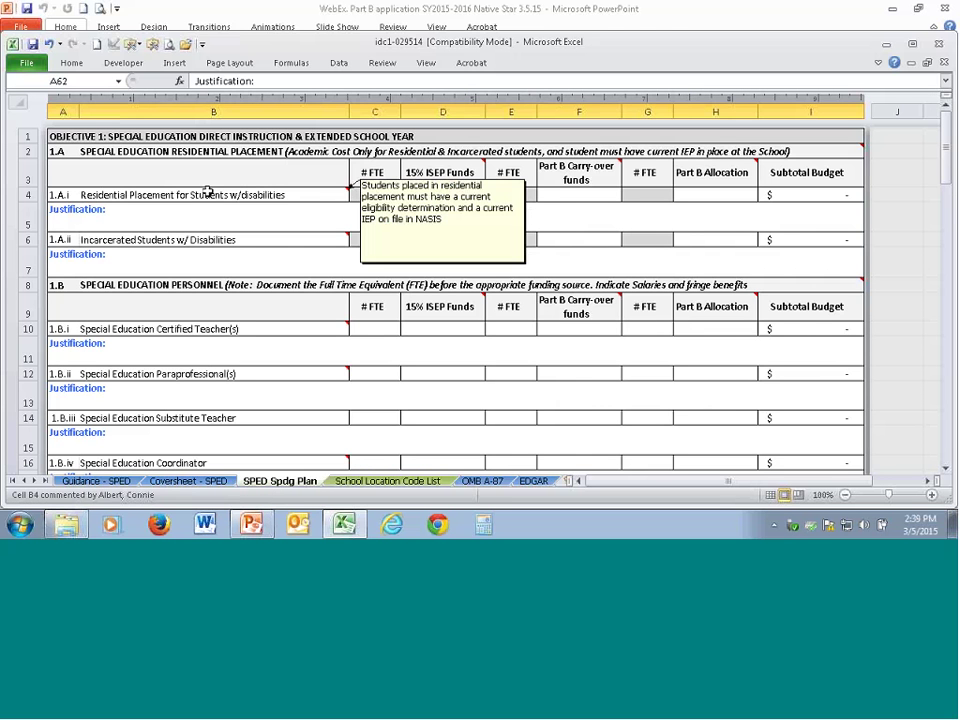
left_click(438, 196)
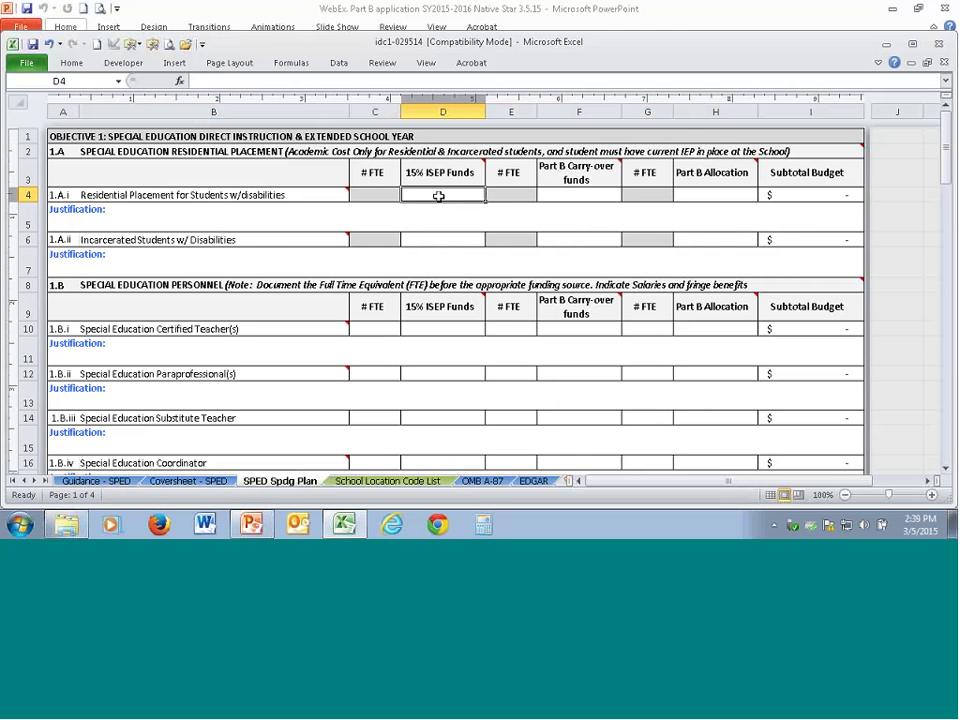
mouse_move(288, 196)
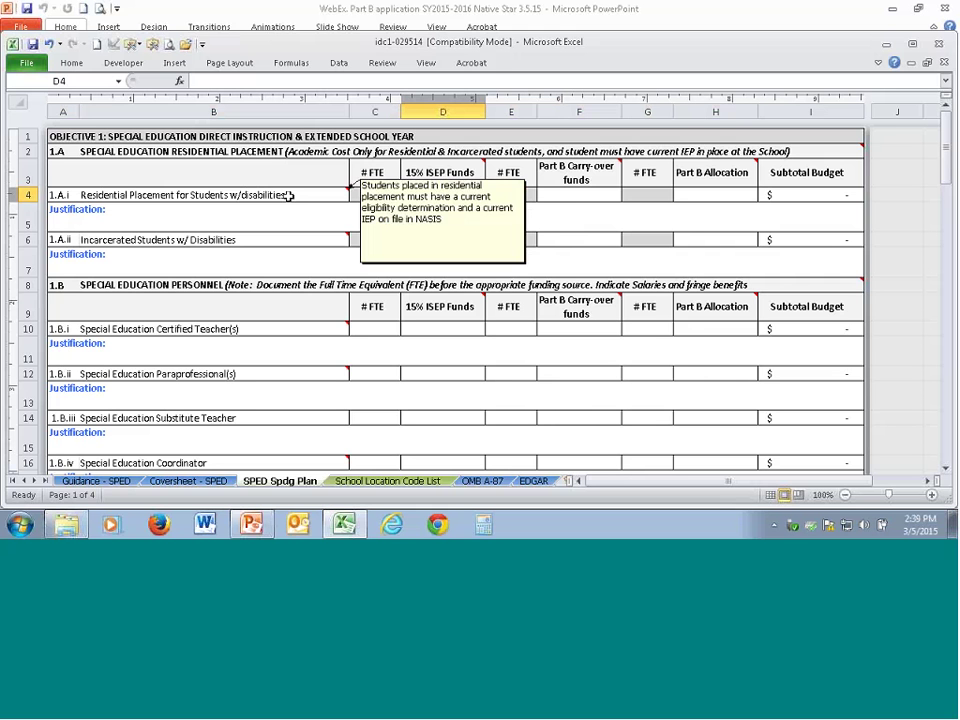
mouse_move(451, 178)
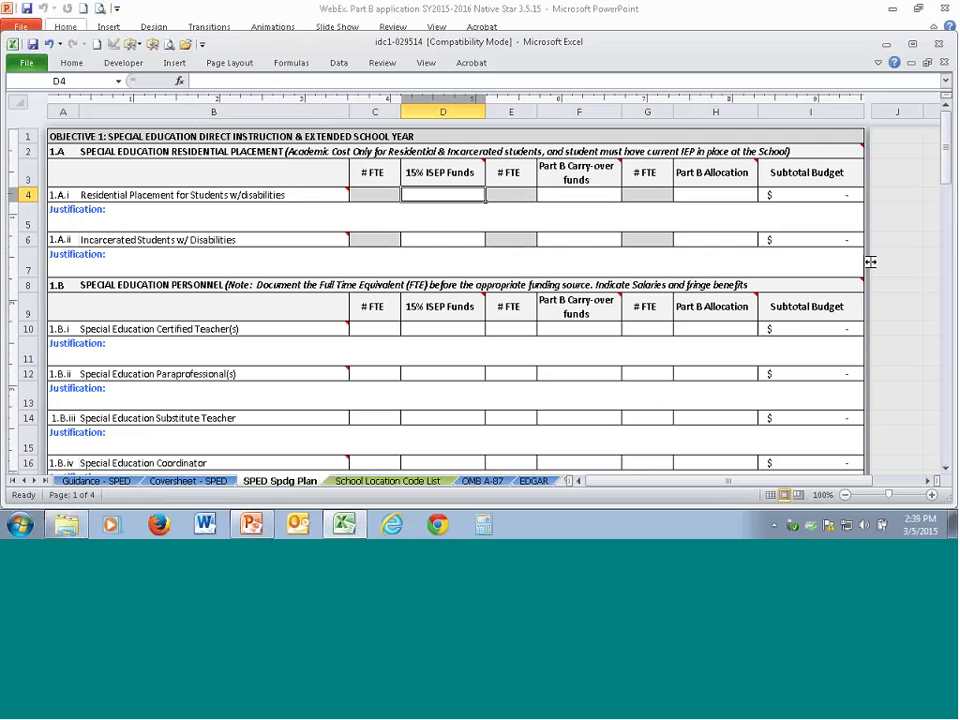
left_click(453, 111)
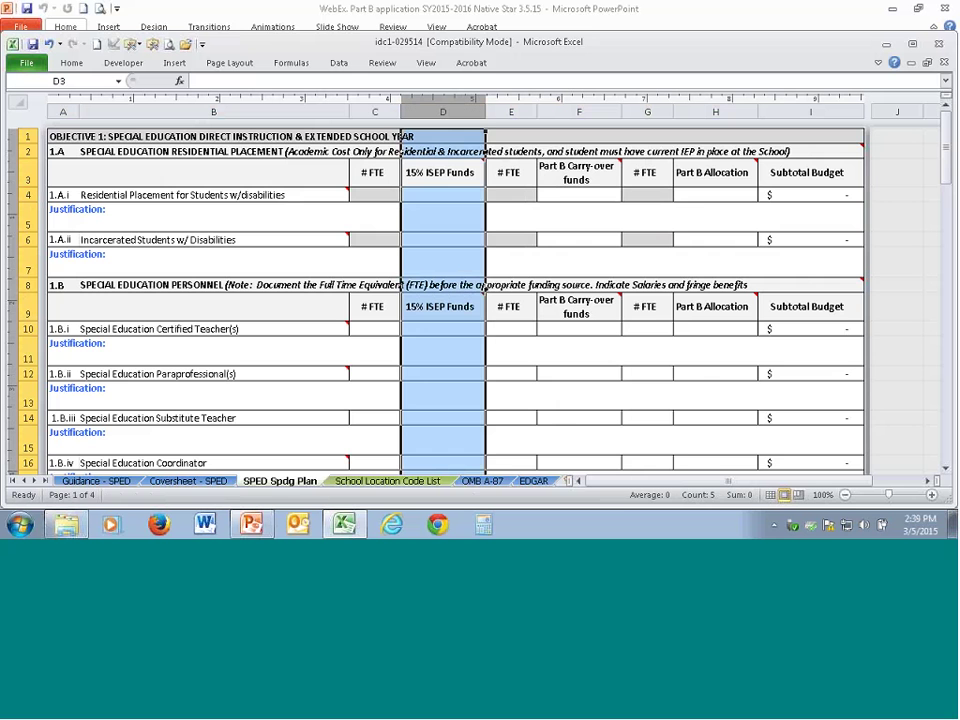
scroll(420, 289, "down", 8)
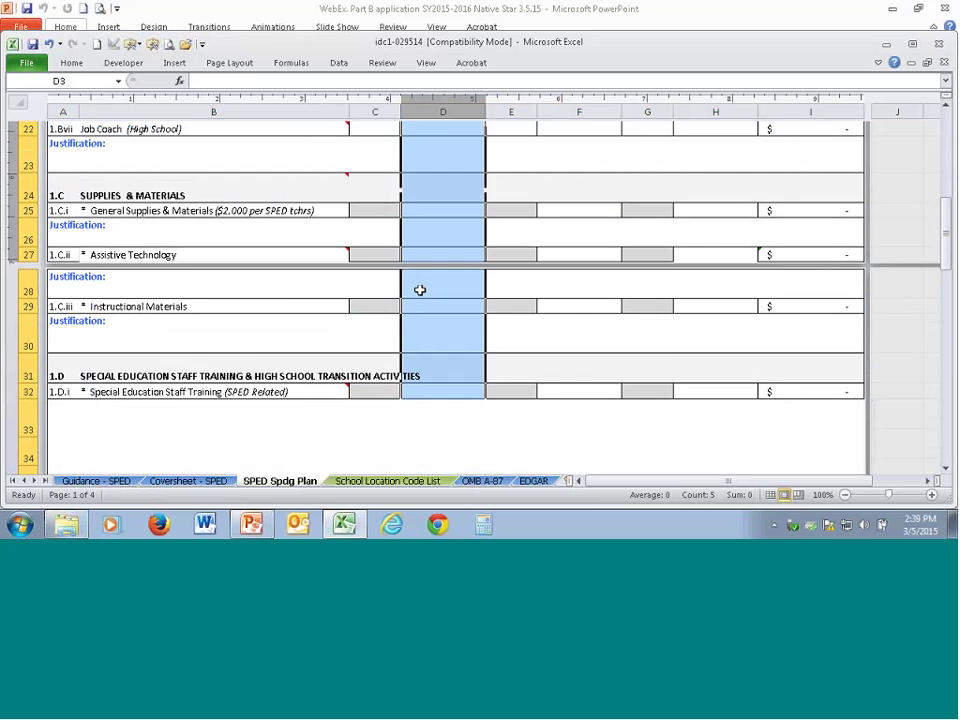
scroll(420, 291, "down", 8)
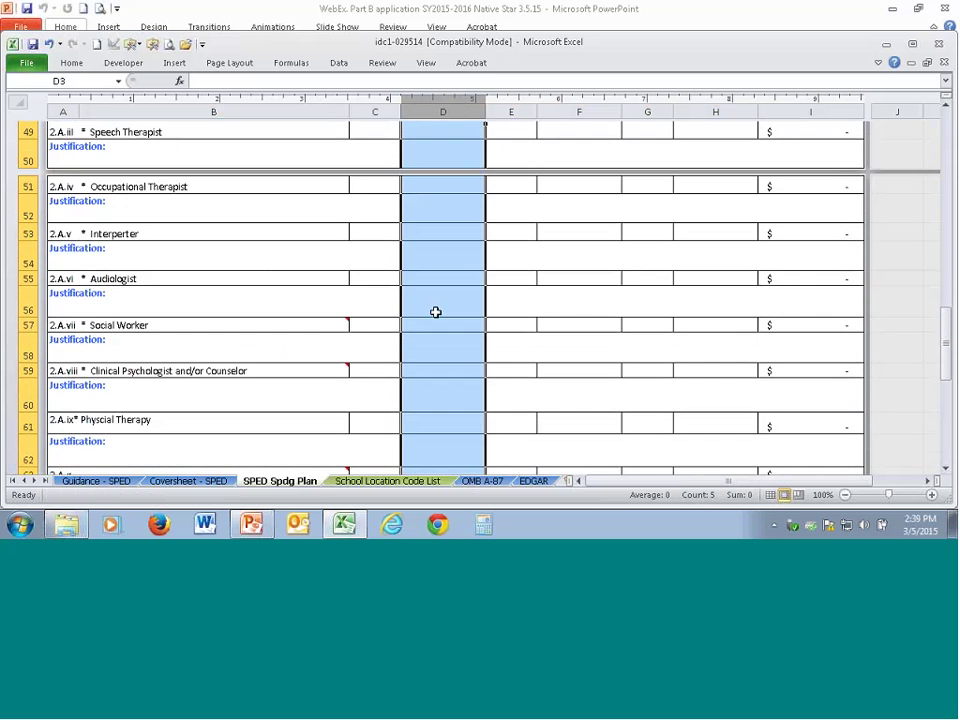
scroll(435, 312, "up", 16)
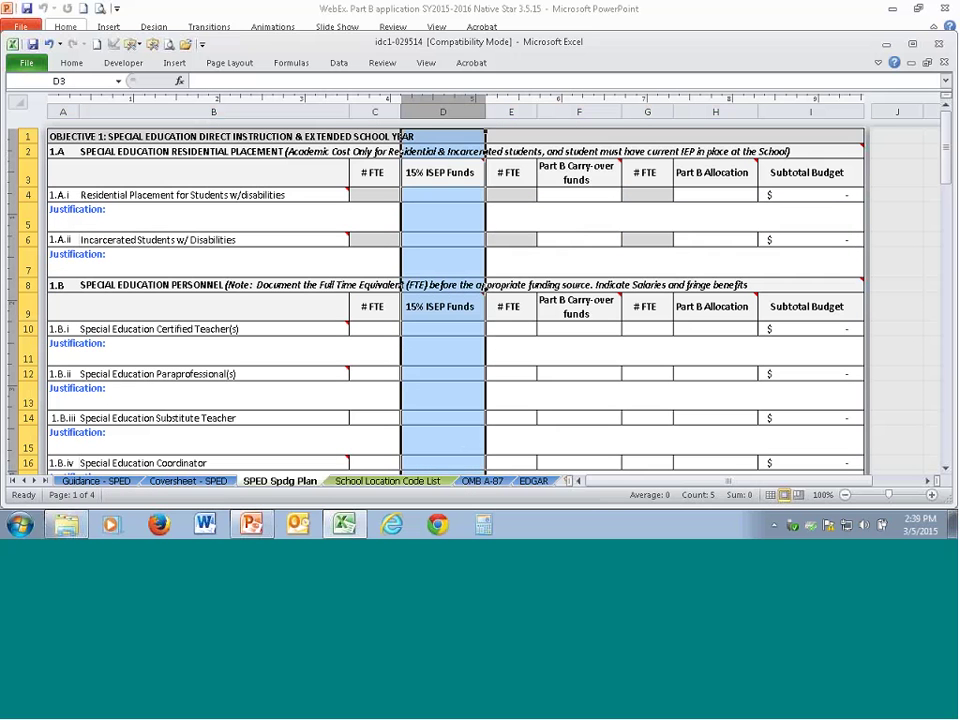
left_click(225, 330)
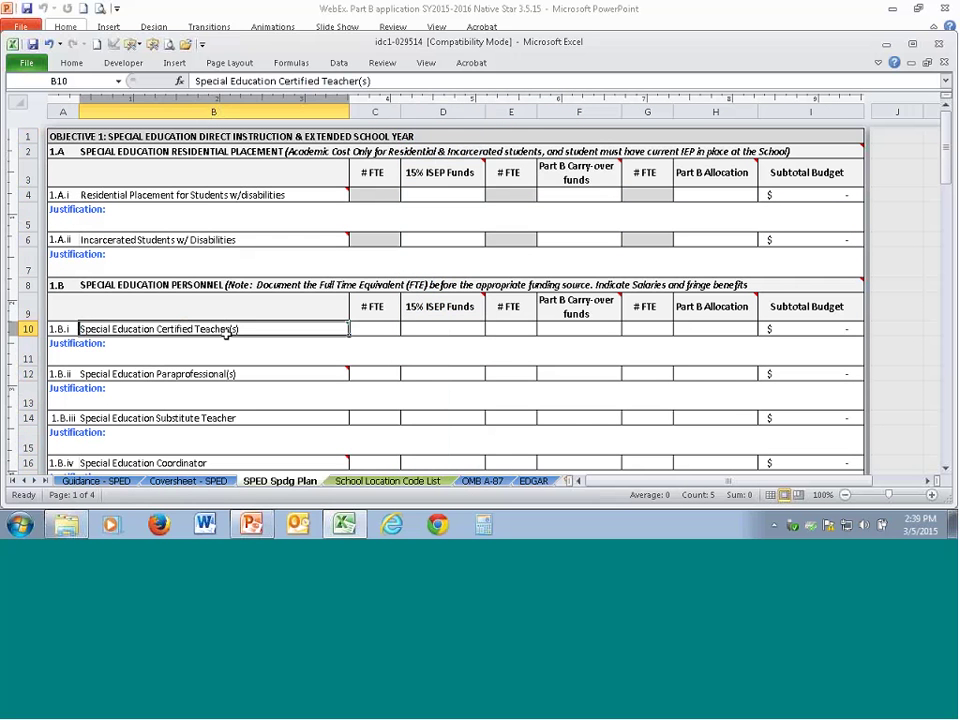
left_click(245, 373)
left_click(231, 418)
scroll(501, 430, "down", 2)
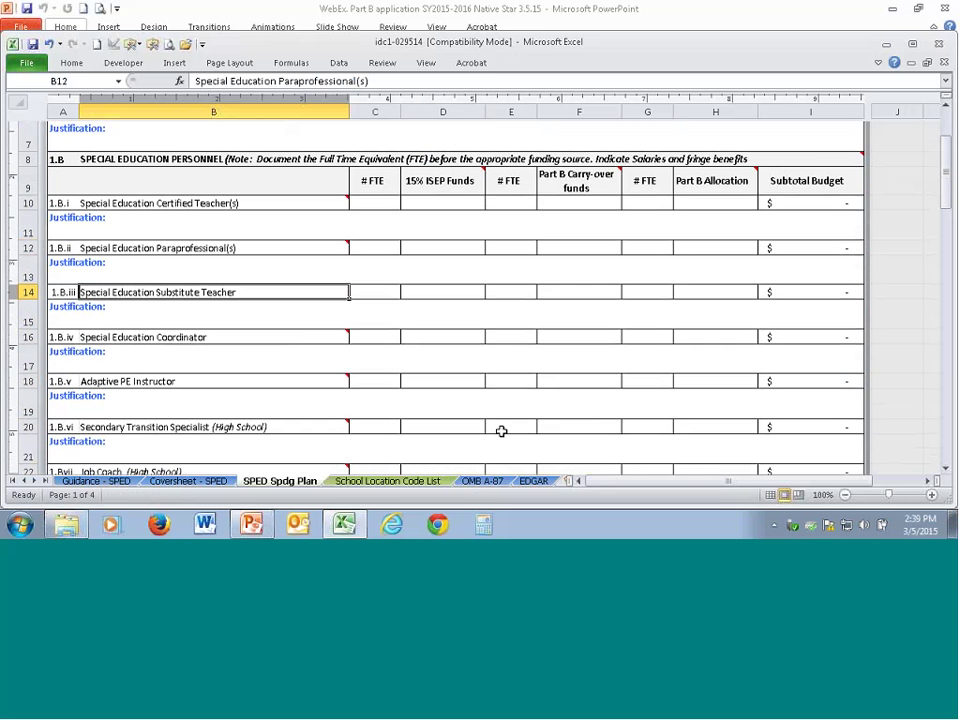
left_click(370, 205)
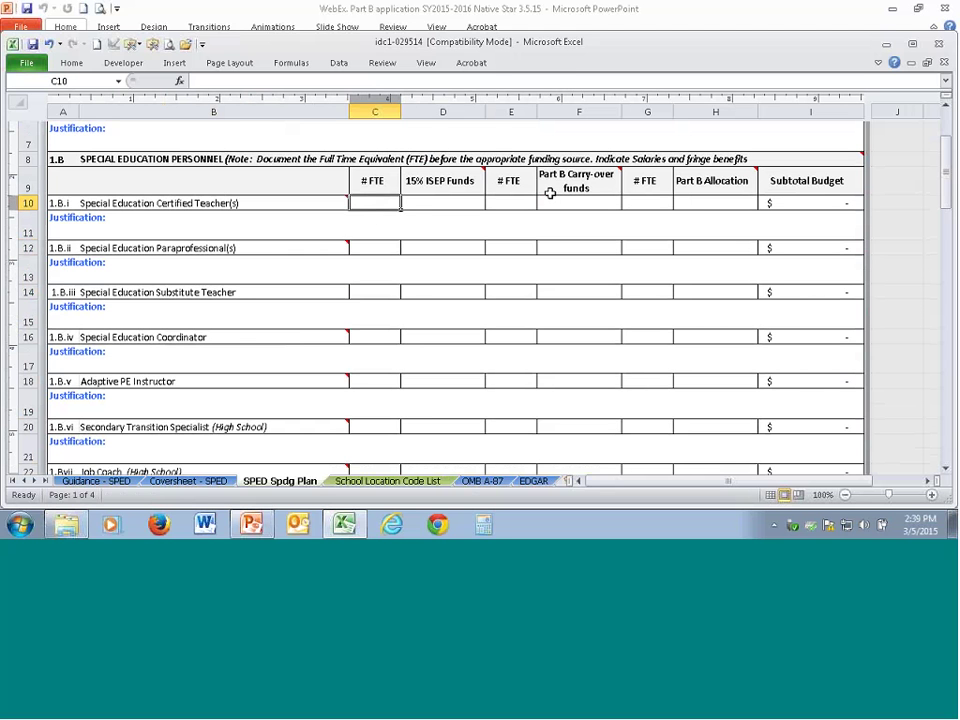
key("Tab")
key("Tab")
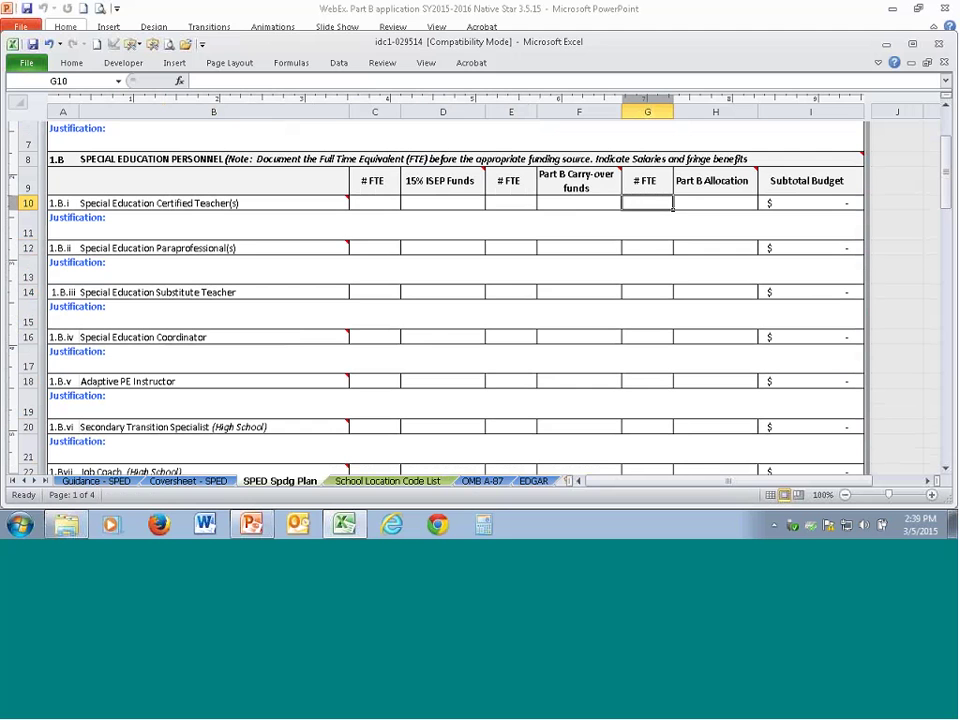
left_click(122, 227)
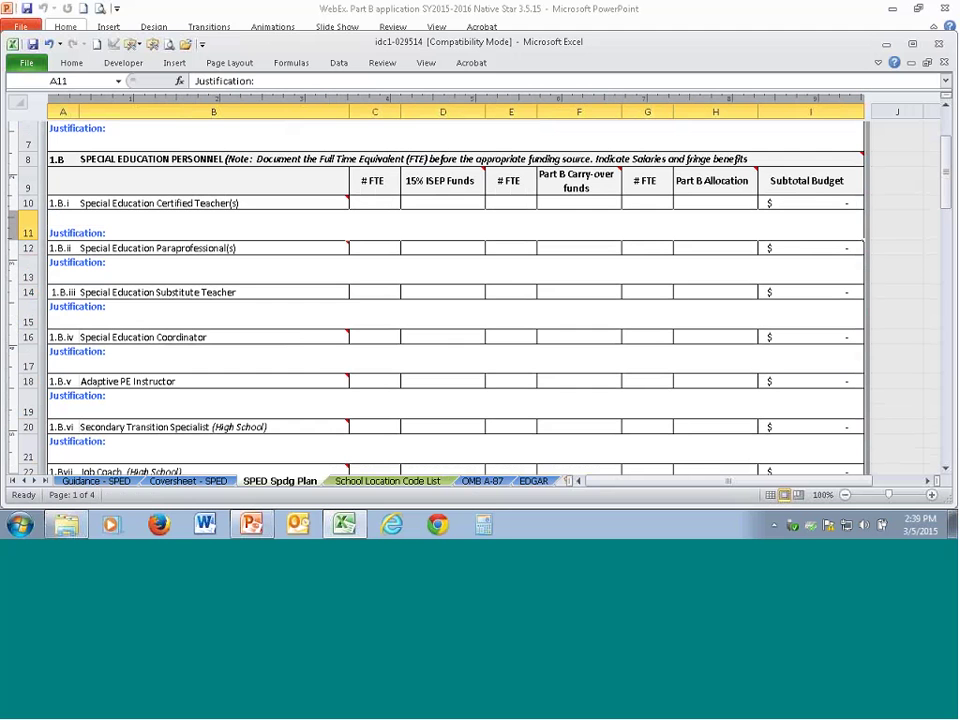
key("F2")
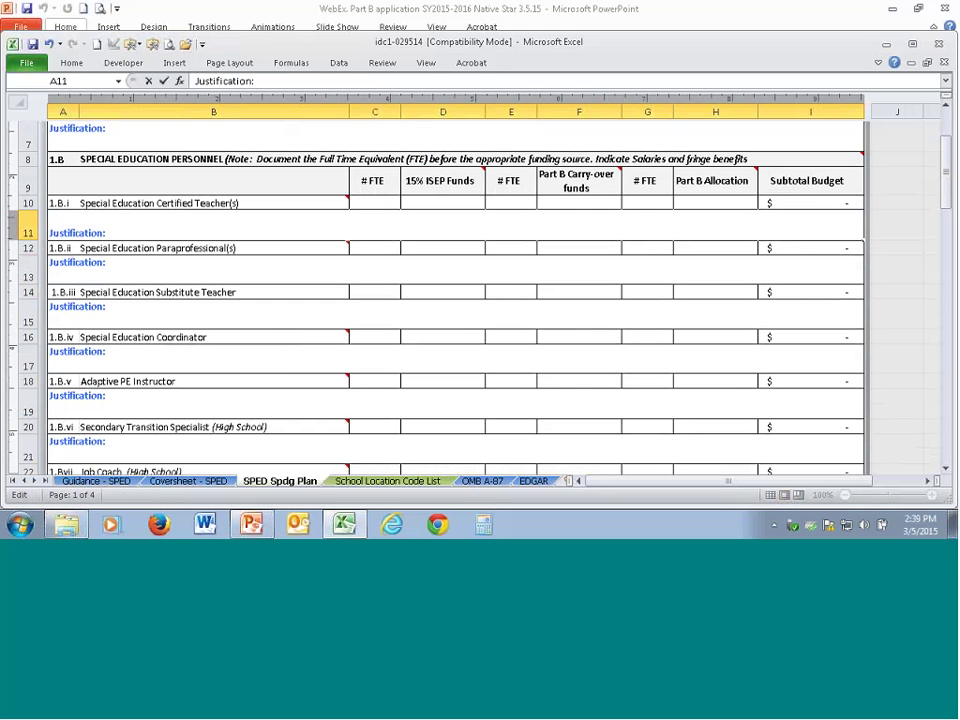
left_click(375, 203)
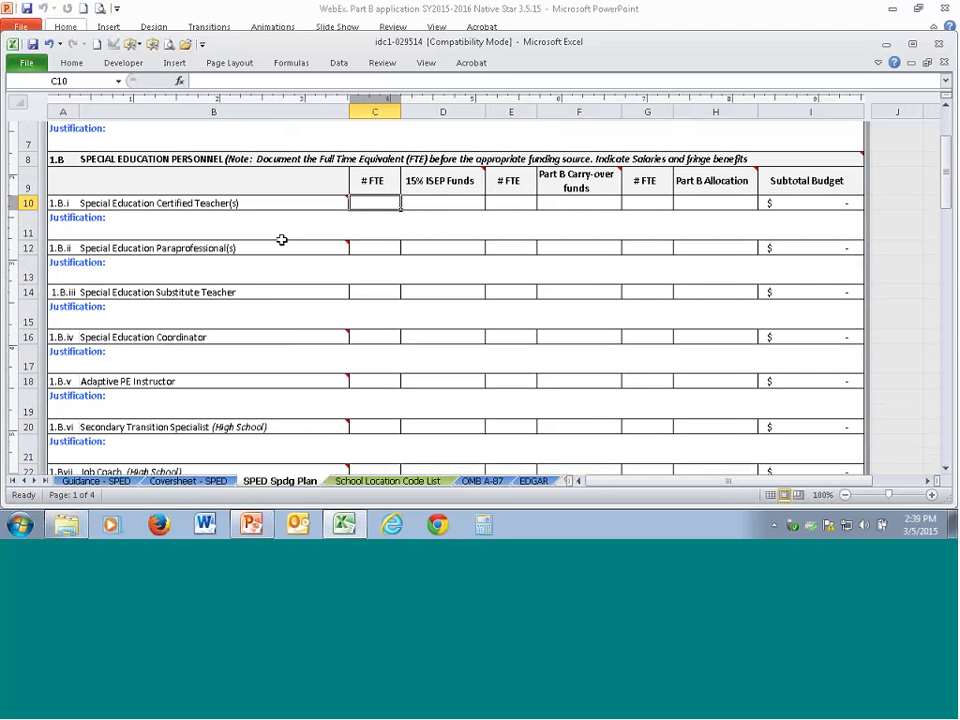
Select the # FTE, Part B Carry-over and Part B Allocation columns, then the row 11 Justification cell
left_click(511, 111)
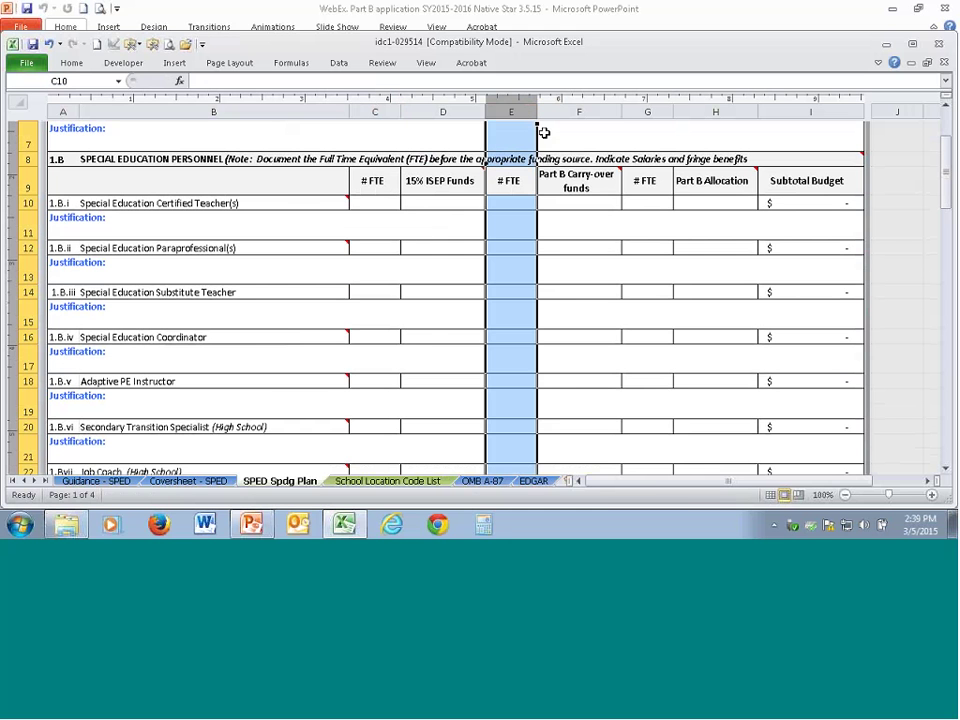
left_click(580, 111)
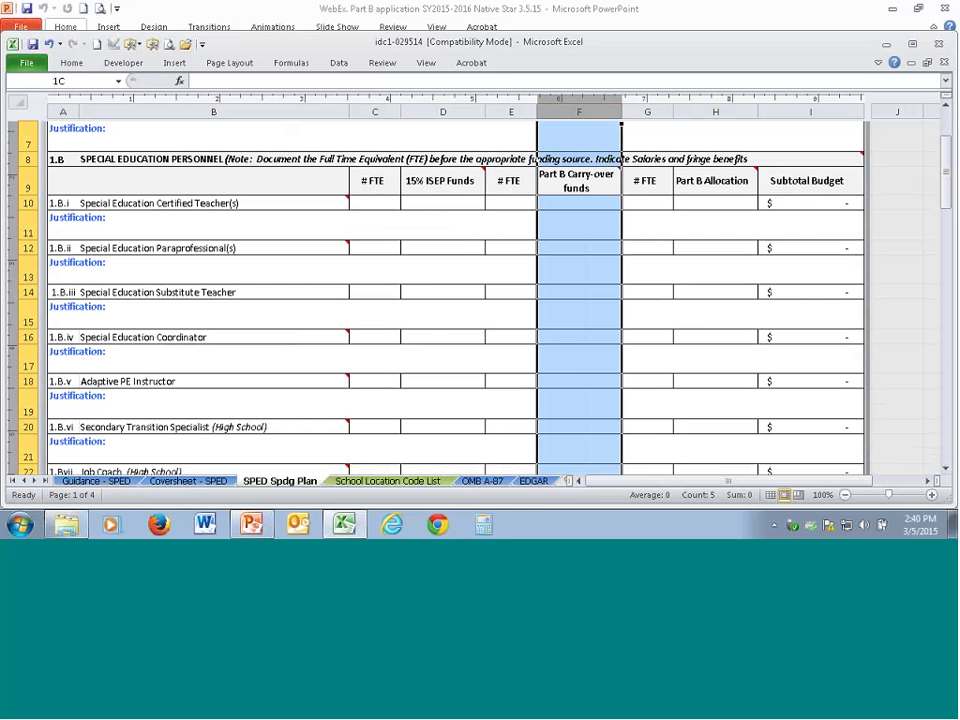
left_click_drag(557, 366, 560, 400)
left_click(712, 112)
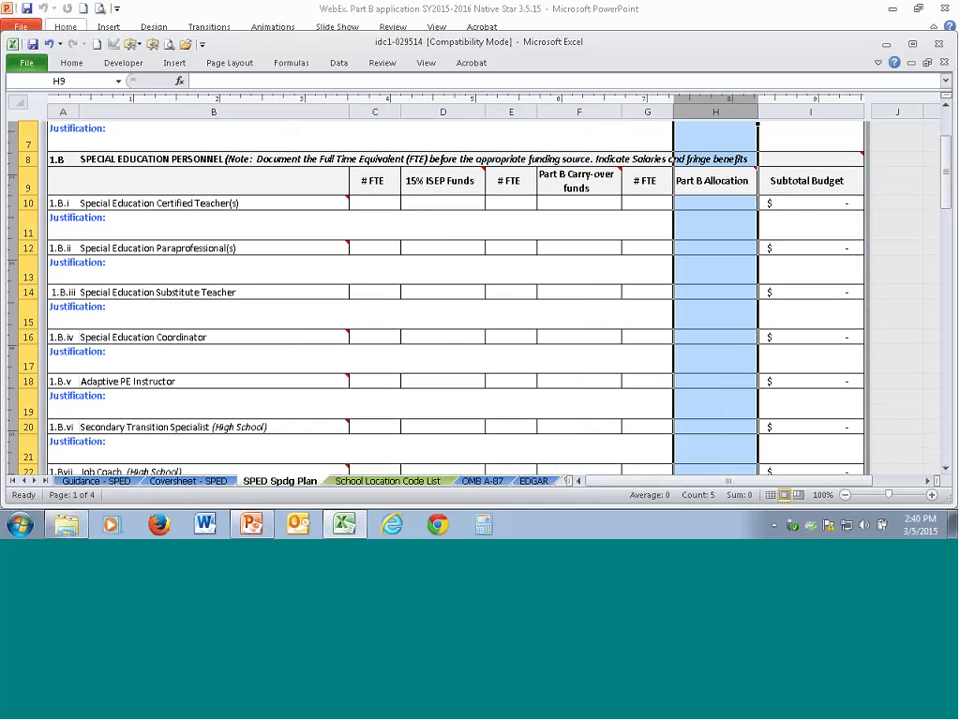
left_click_drag(713, 465, 713, 422)
left_click(426, 203)
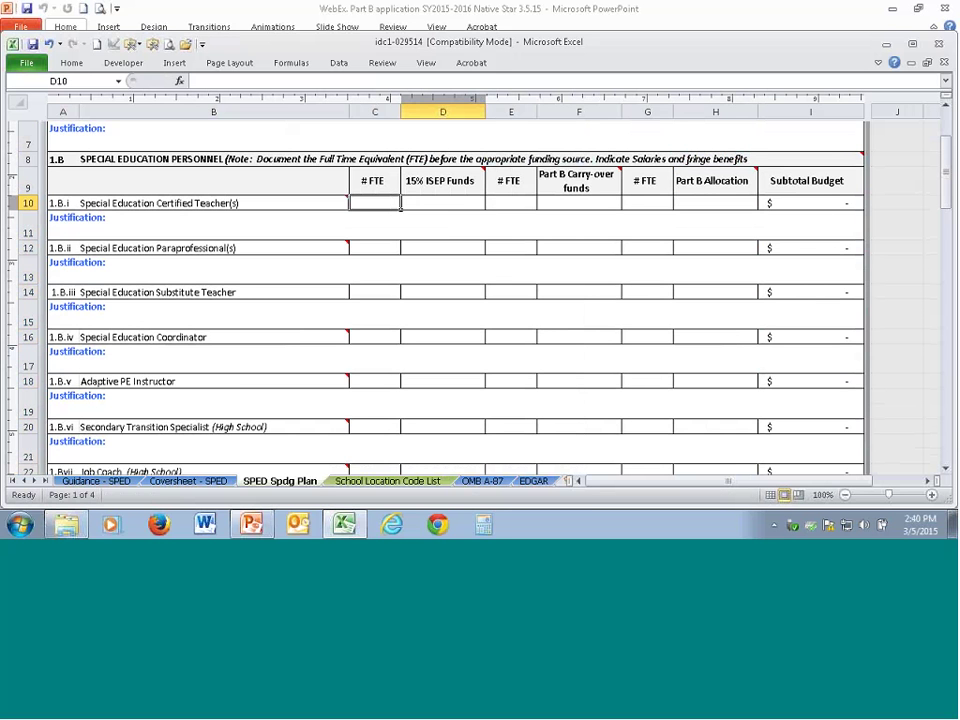
left_click(443, 111)
left_click(571, 107)
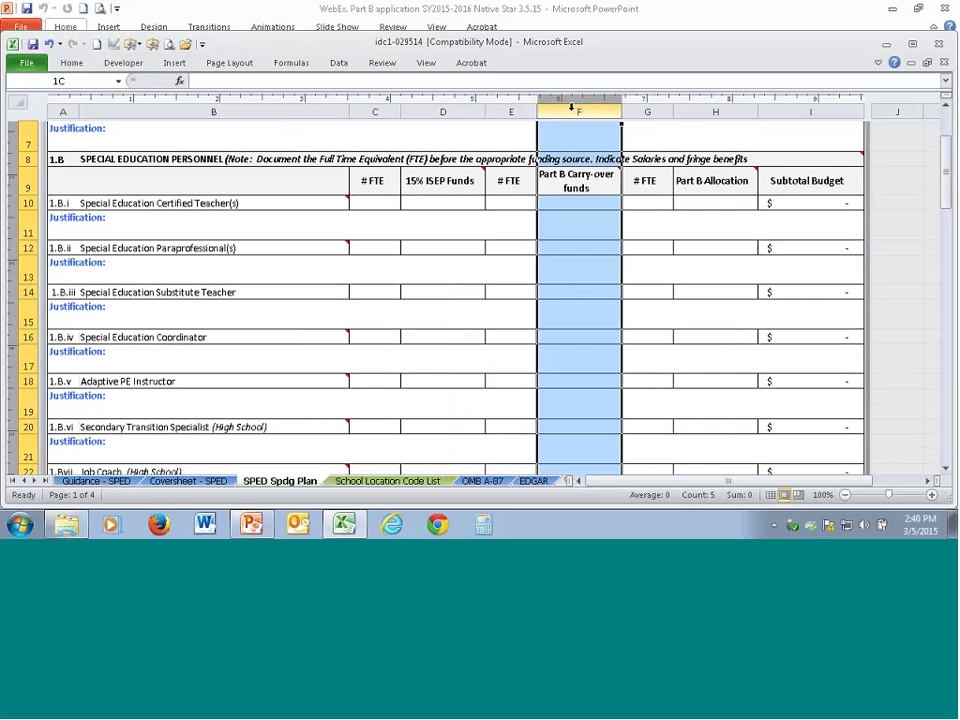
left_click(698, 111)
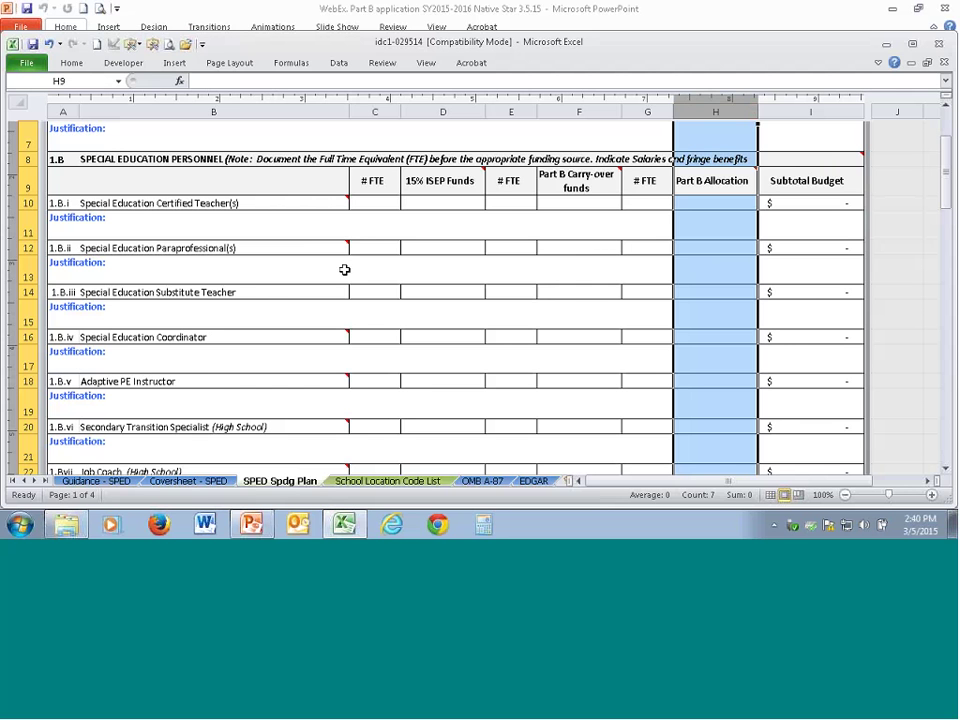
left_click(520, 220)
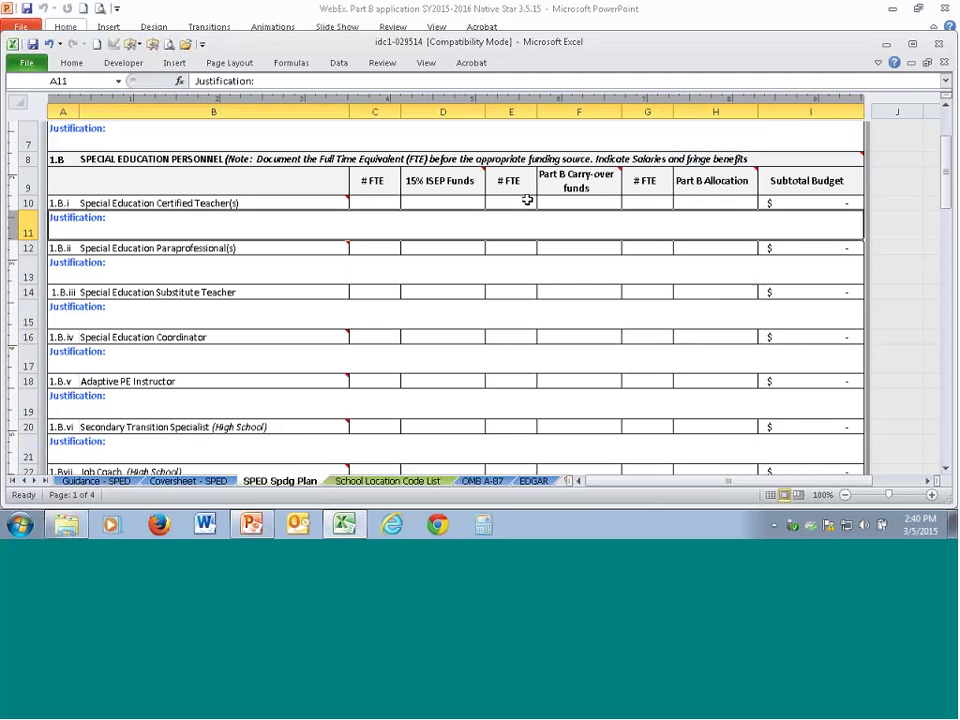
Enter 1 FTE and 10.00 per funding source across C10:H10, giving a 30.00 subtotal
left_click(364, 199)
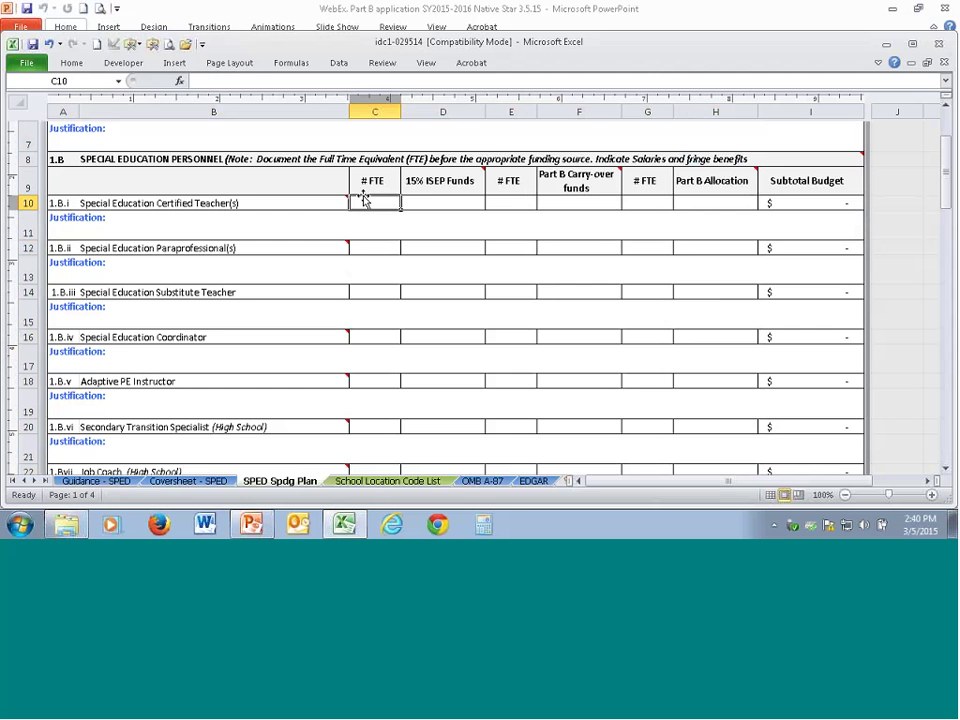
type("1")
key("Tab")
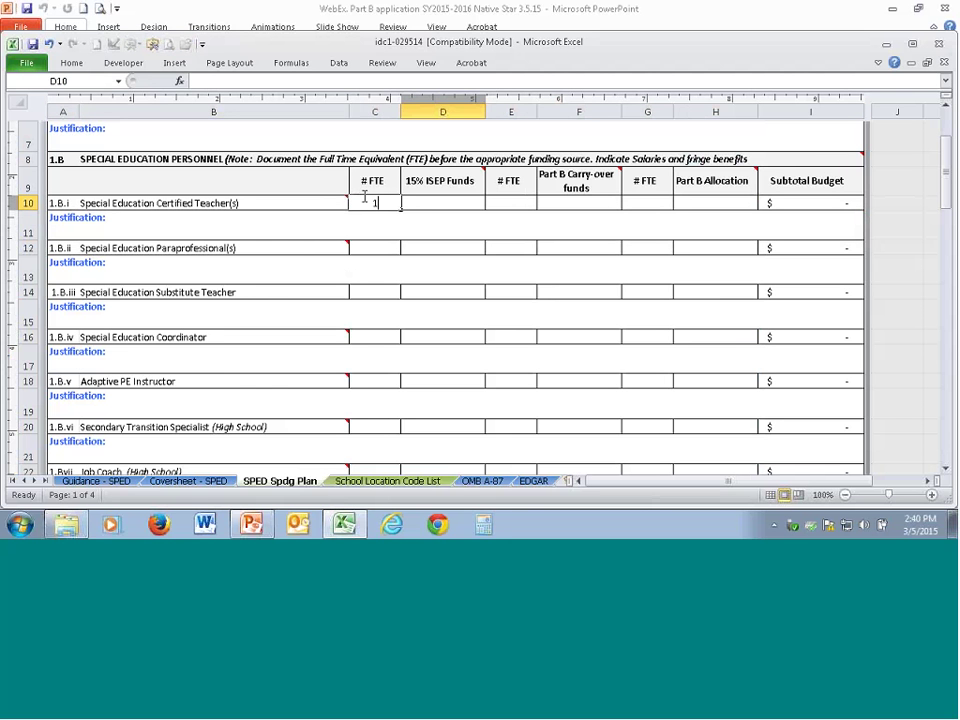
type("10")
key("Tab")
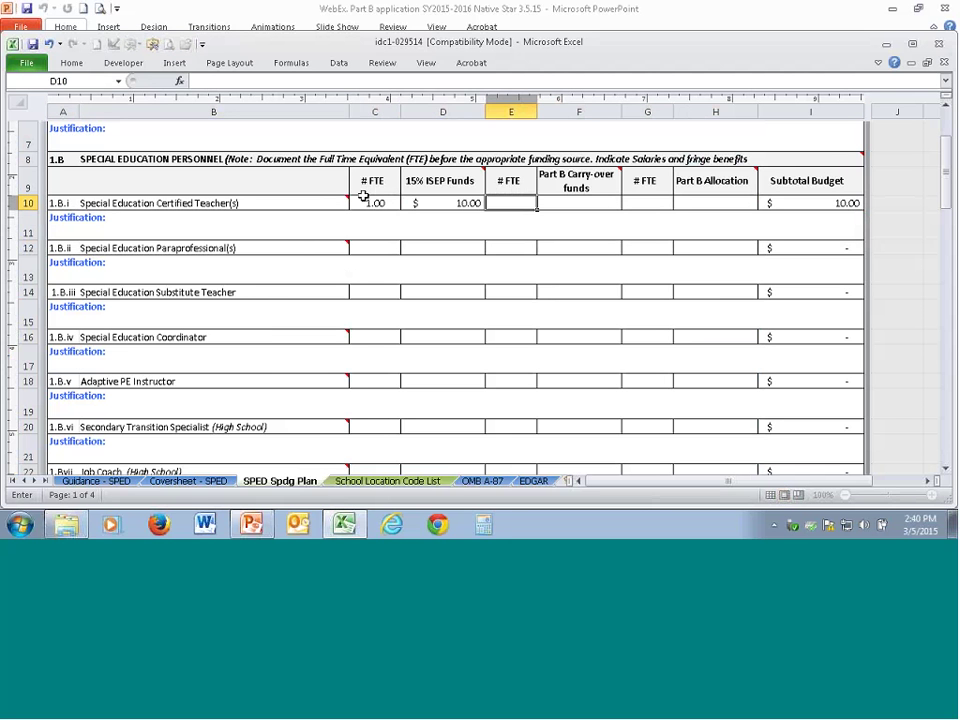
type("1")
key("Tab")
type("10")
key("Tab")
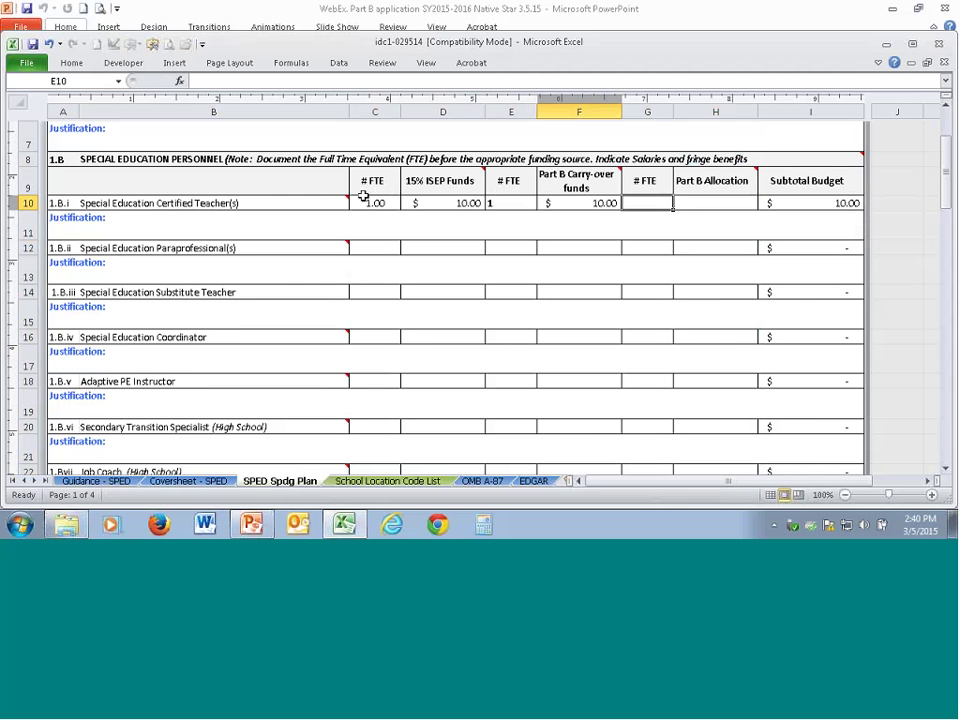
type("1")
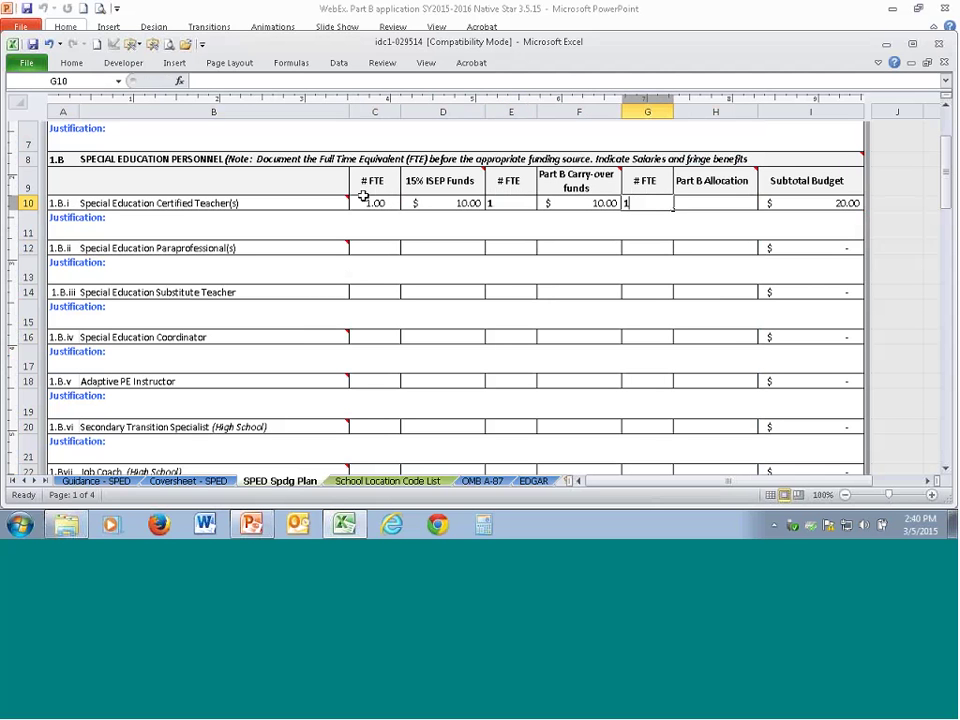
key("Tab")
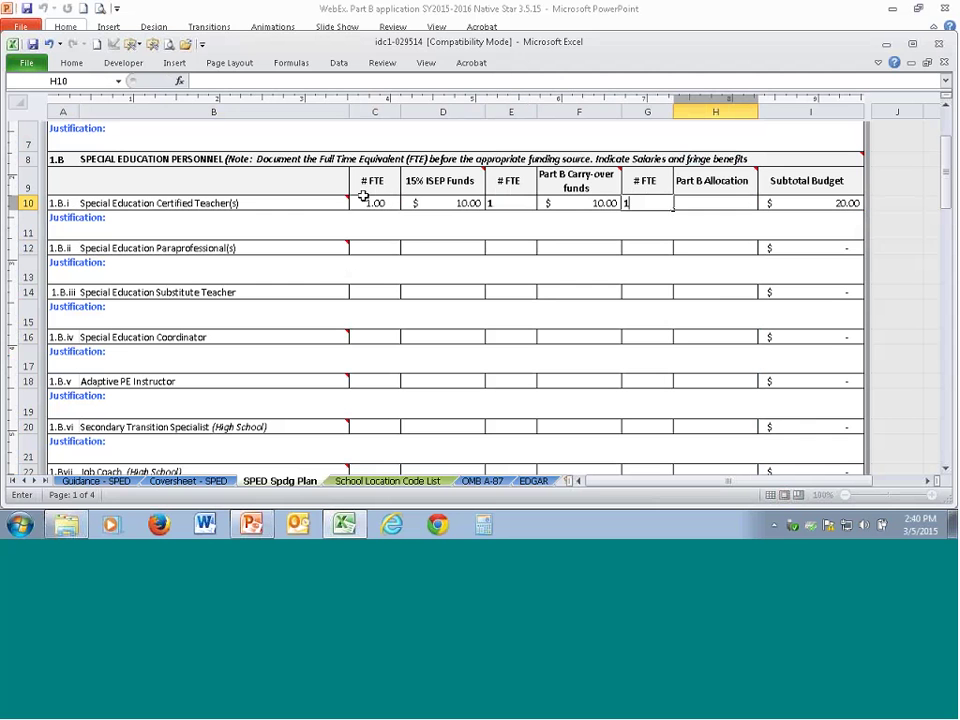
type("10")
key("Tab")
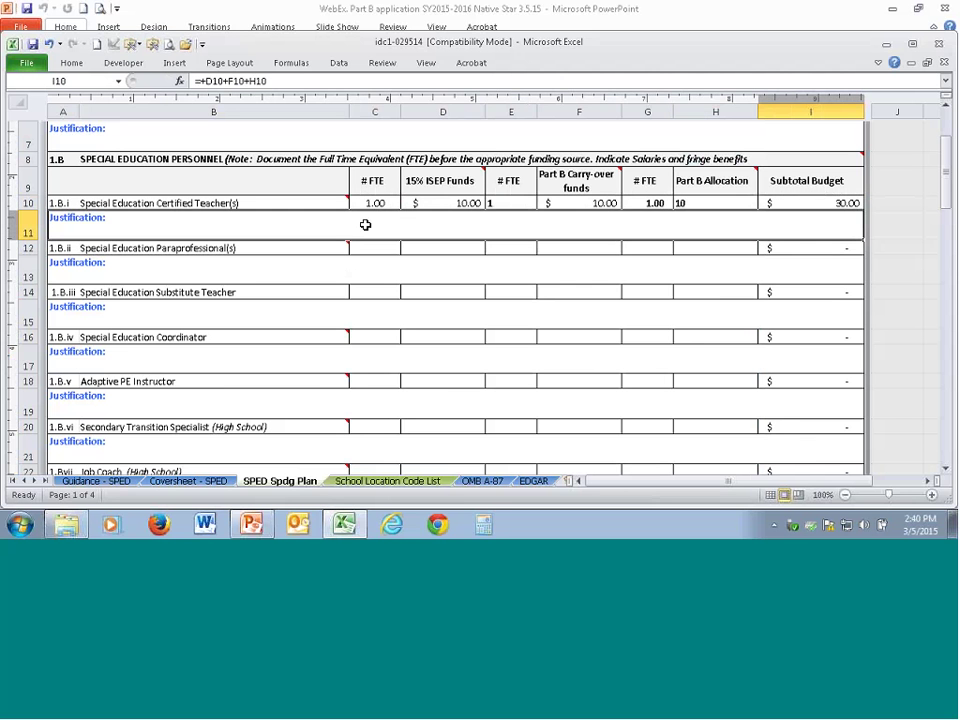
left_click(365, 225)
left_click(379, 275)
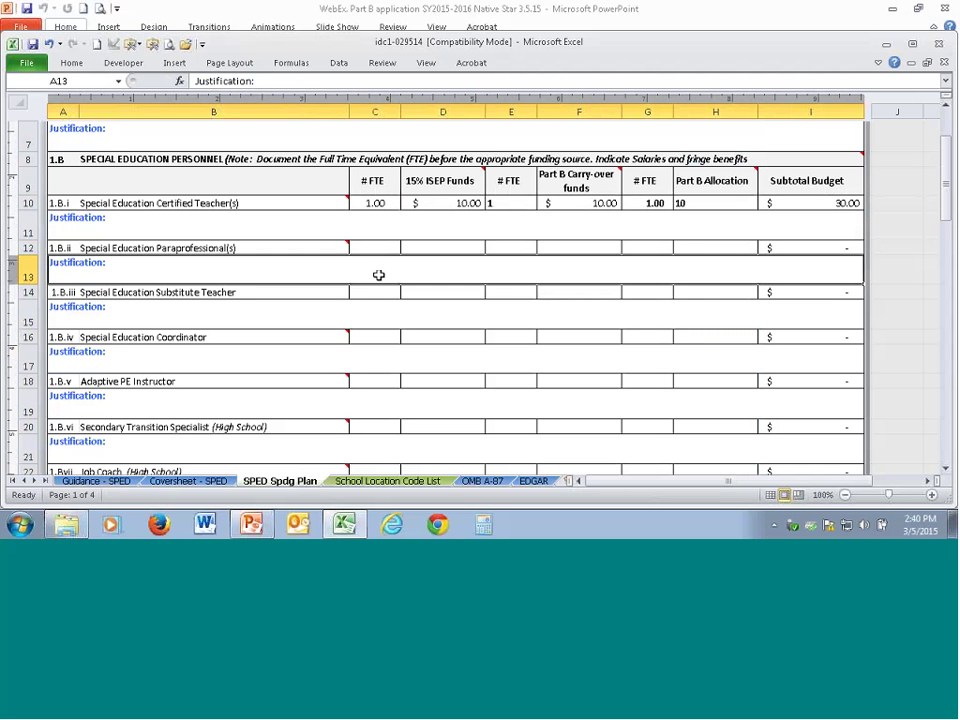
scroll(379, 275, "down", 1)
scroll(540, 272, "up", 2)
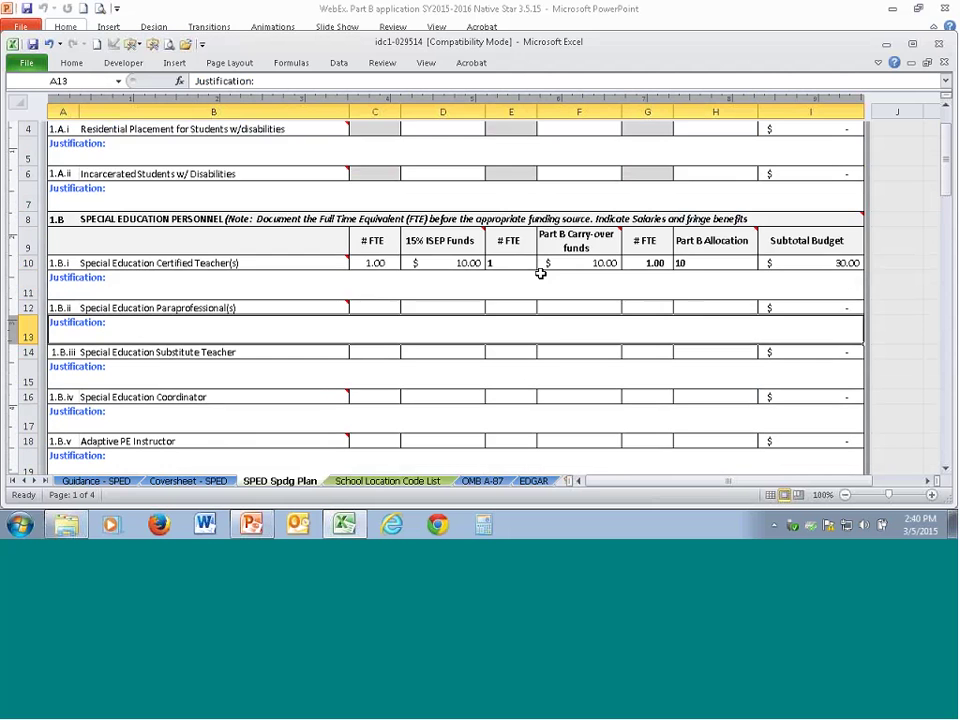
scroll(540, 272, "up", 1)
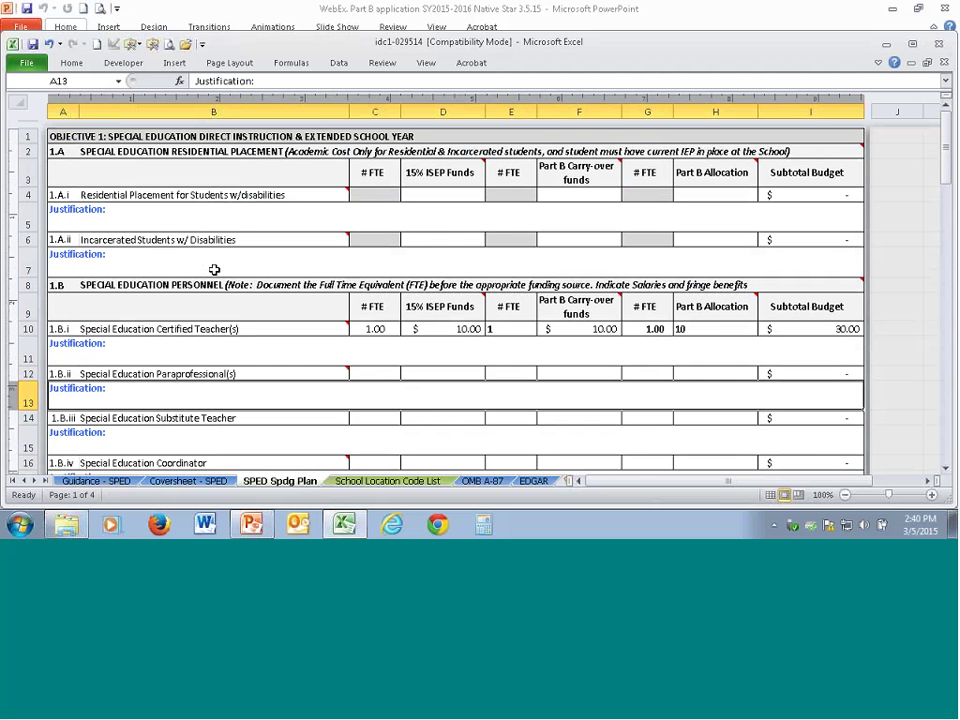
left_click(330, 329)
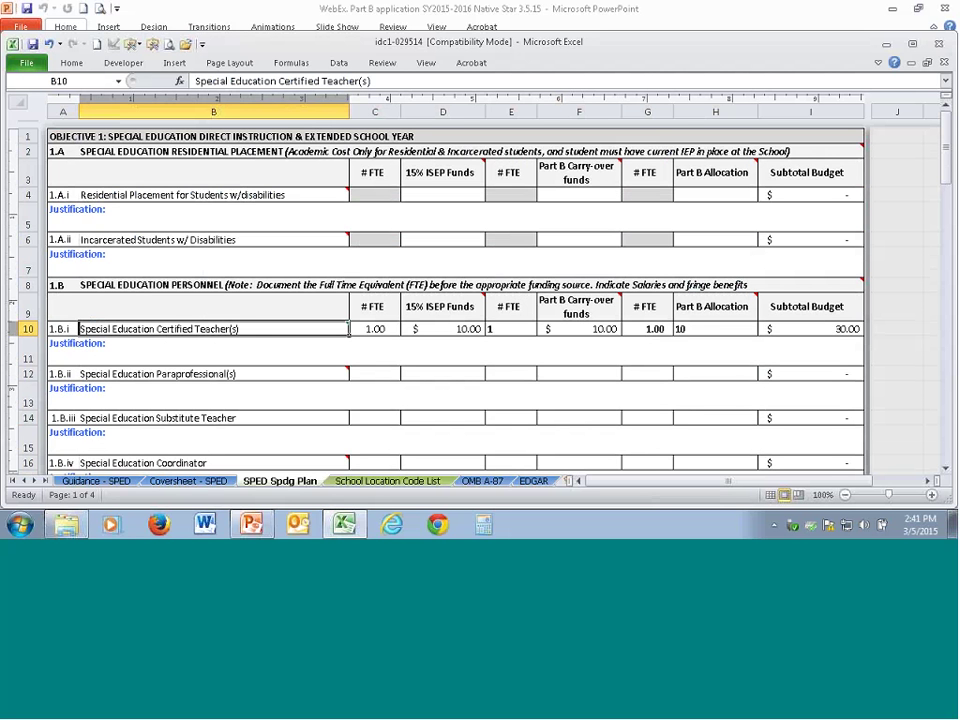
scroll(619, 341, "down", 1)
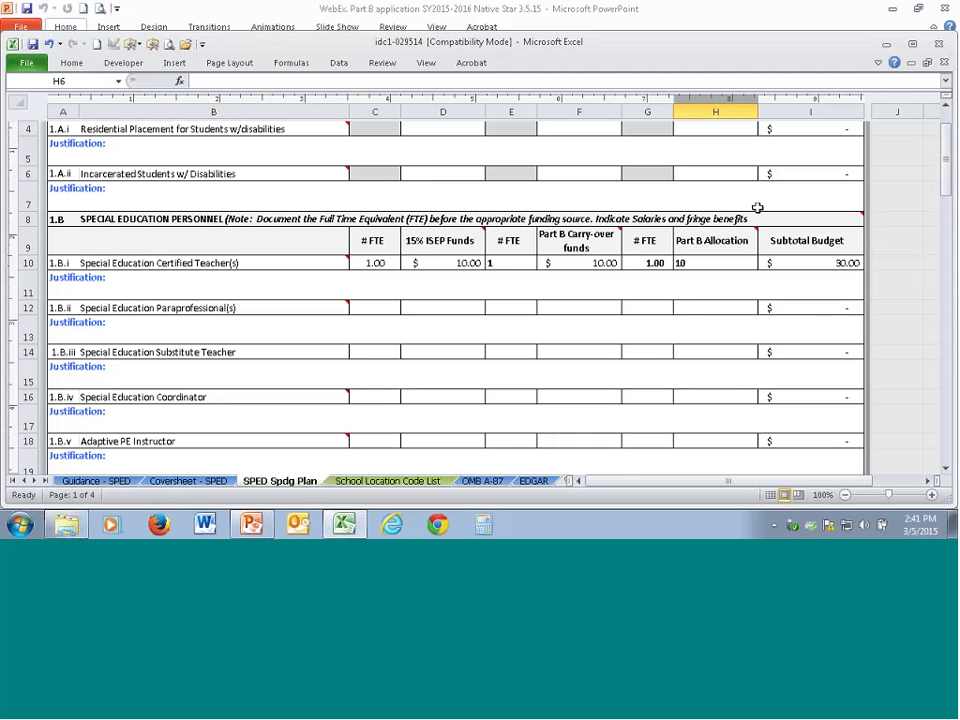
left_click(590, 173)
scroll(591, 132, "down", 1)
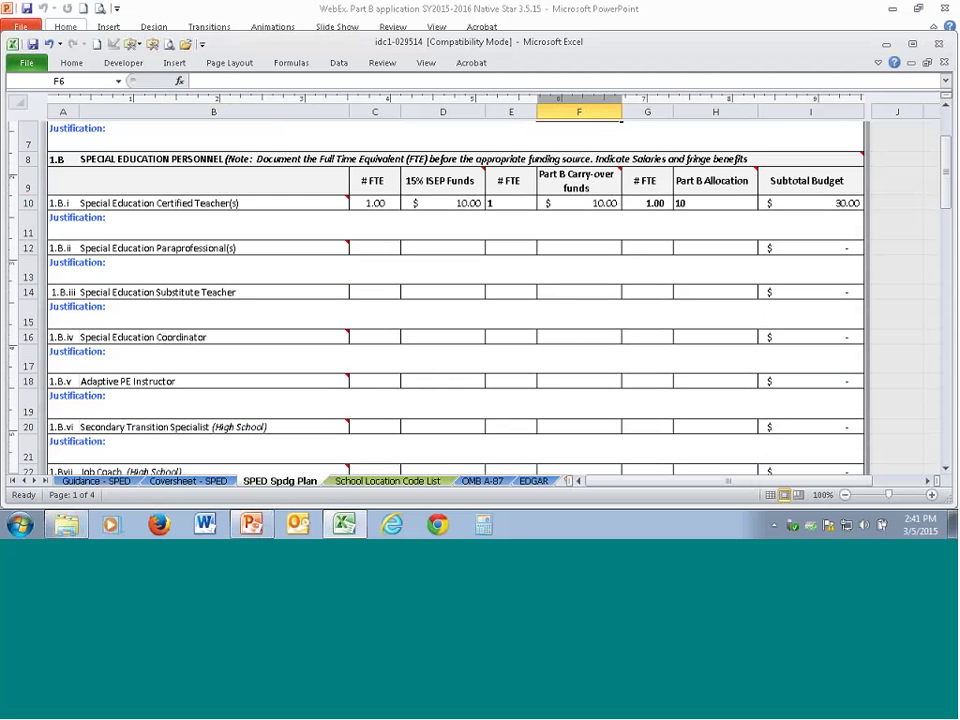
left_click(598, 203)
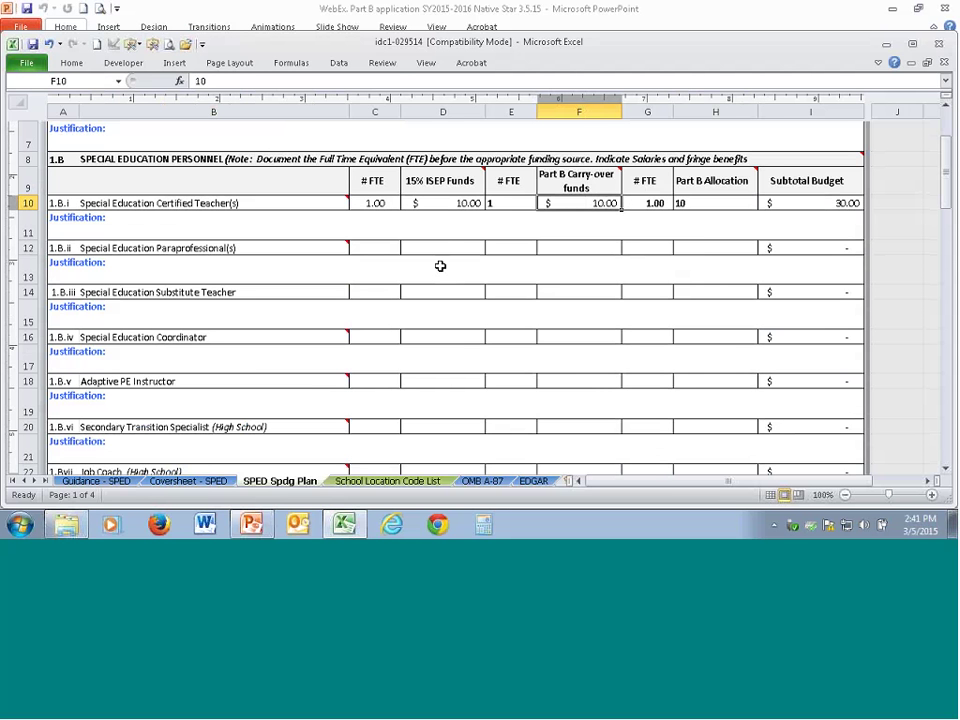
Read the comments on B10, B12, B16 and B20, then scroll to 1.C Supplies & Materials
mouse_move(273, 205)
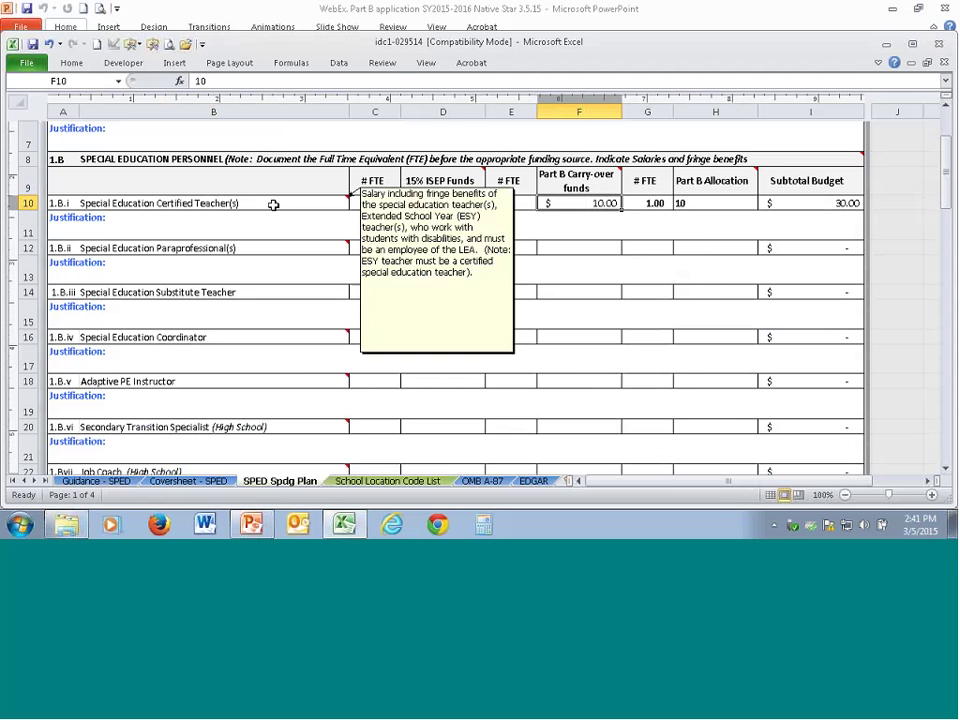
left_click(283, 207)
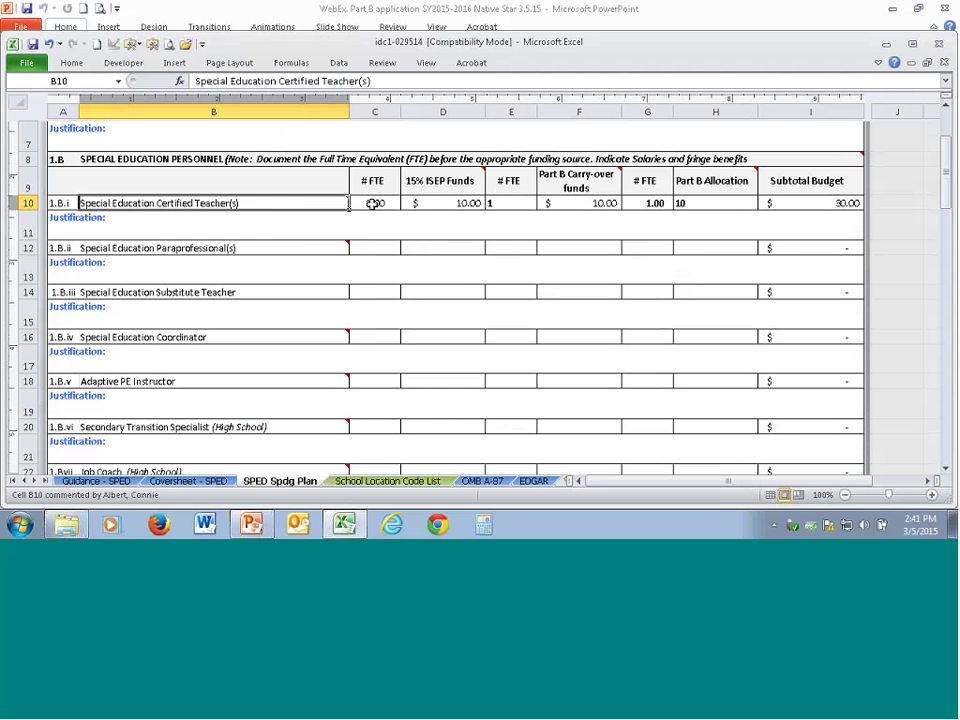
mouse_move(343, 205)
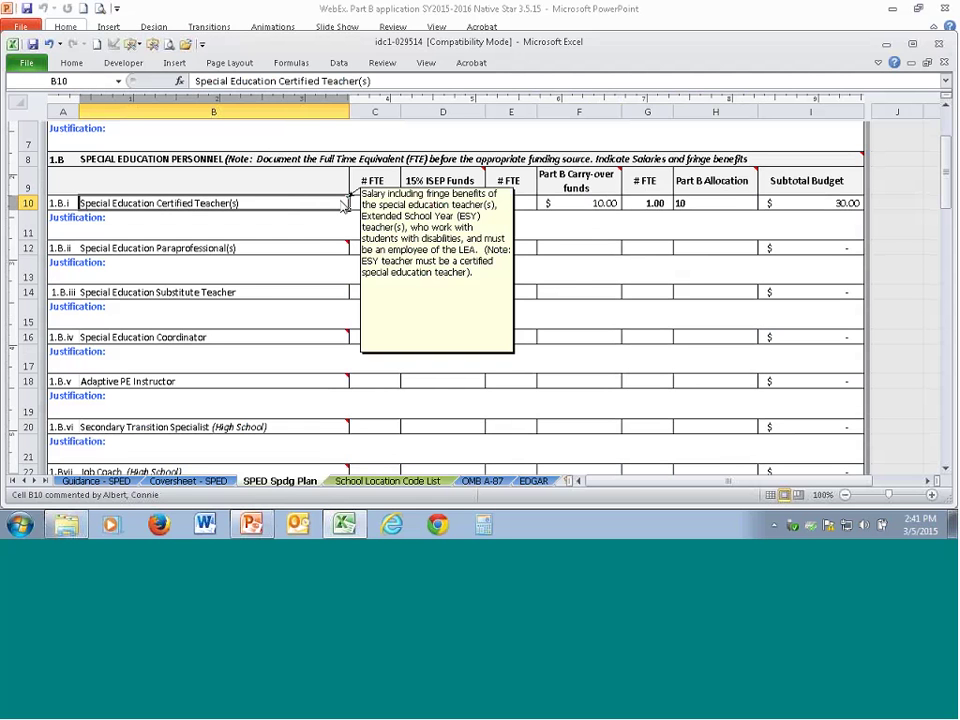
mouse_move(336, 250)
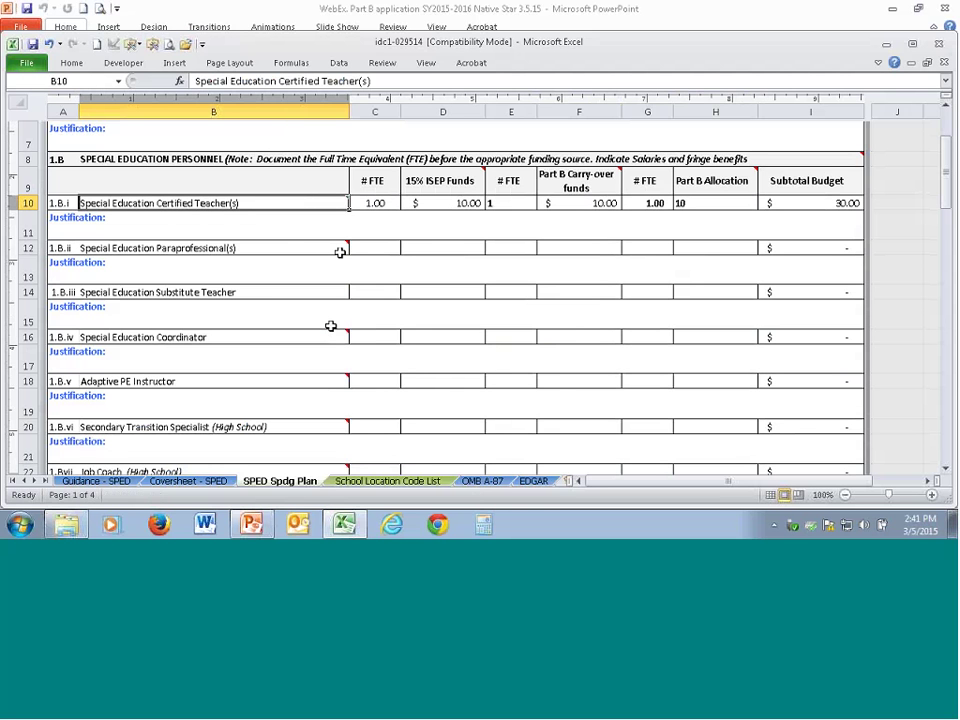
mouse_move(331, 336)
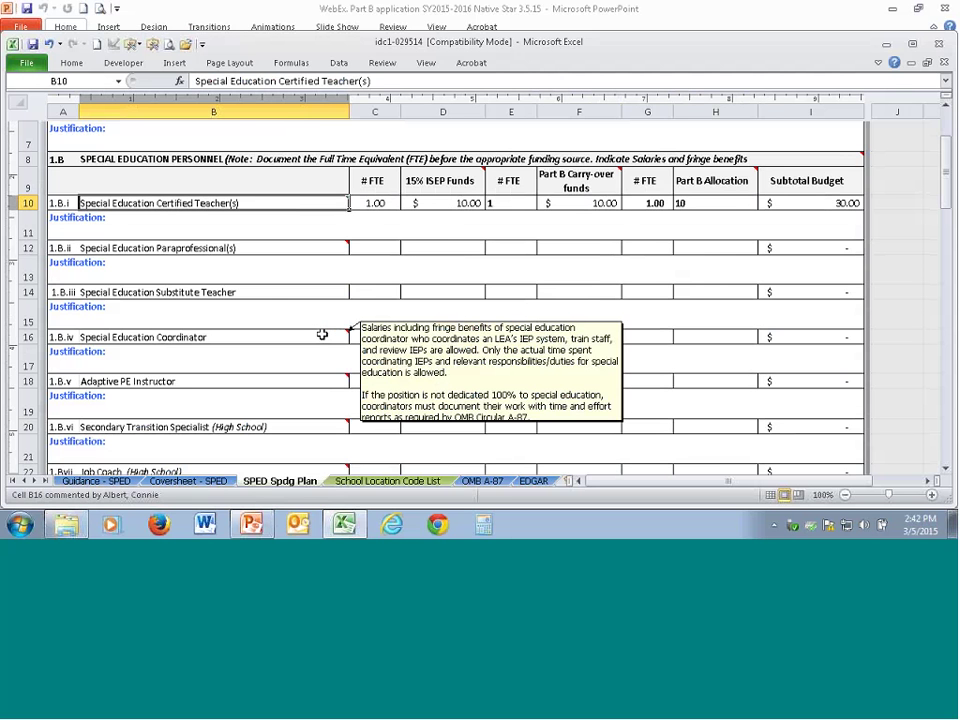
scroll(338, 312, "down", 1)
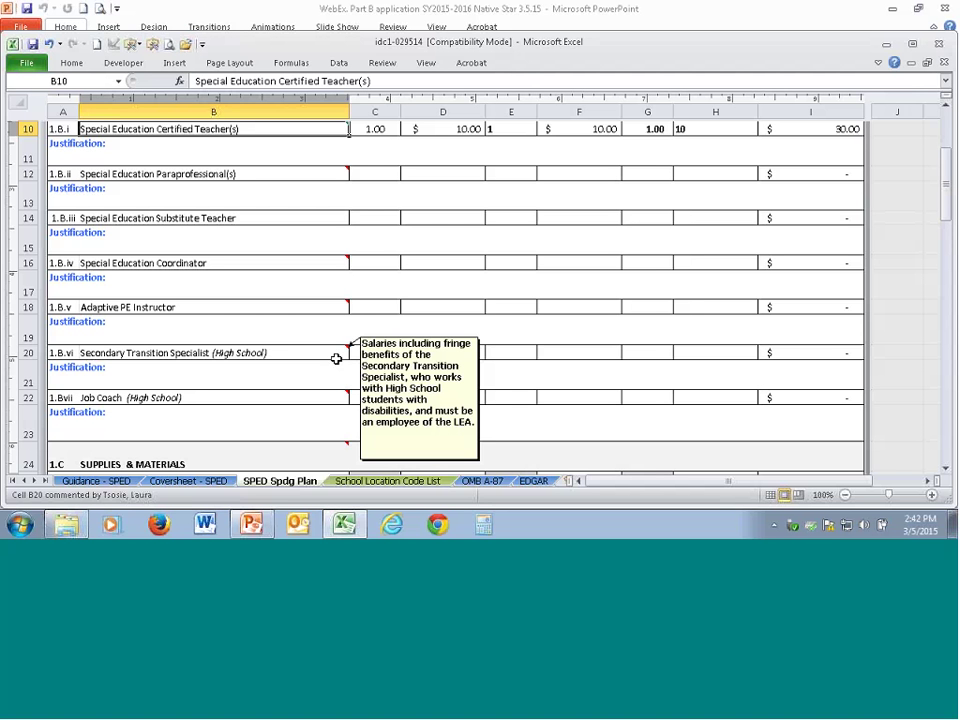
scroll(335, 356, "down", 1)
scroll(336, 358, "down", 1)
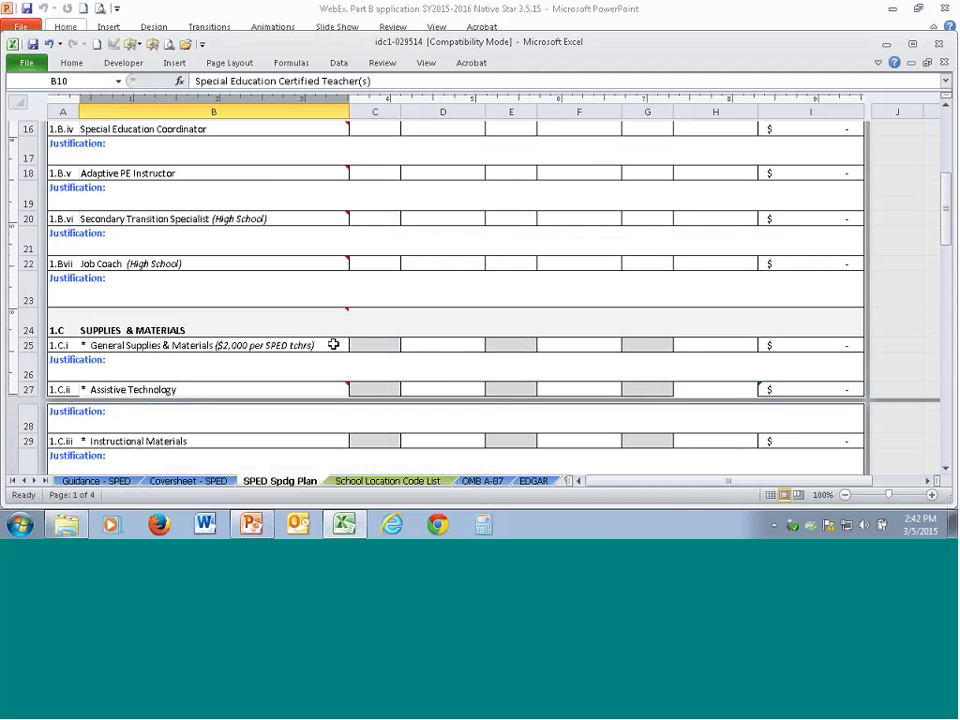
Review the General Supplies and Assistive Technology items, then scroll to the row 33 Staff Training Justification
left_click(333, 344)
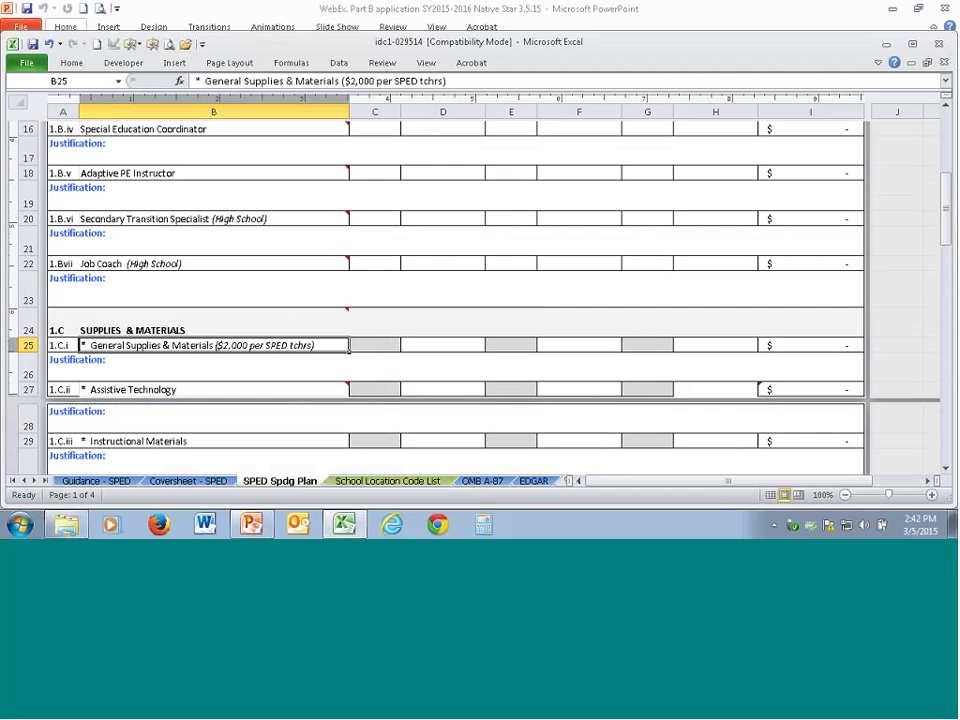
scroll(344, 439, "down", 1)
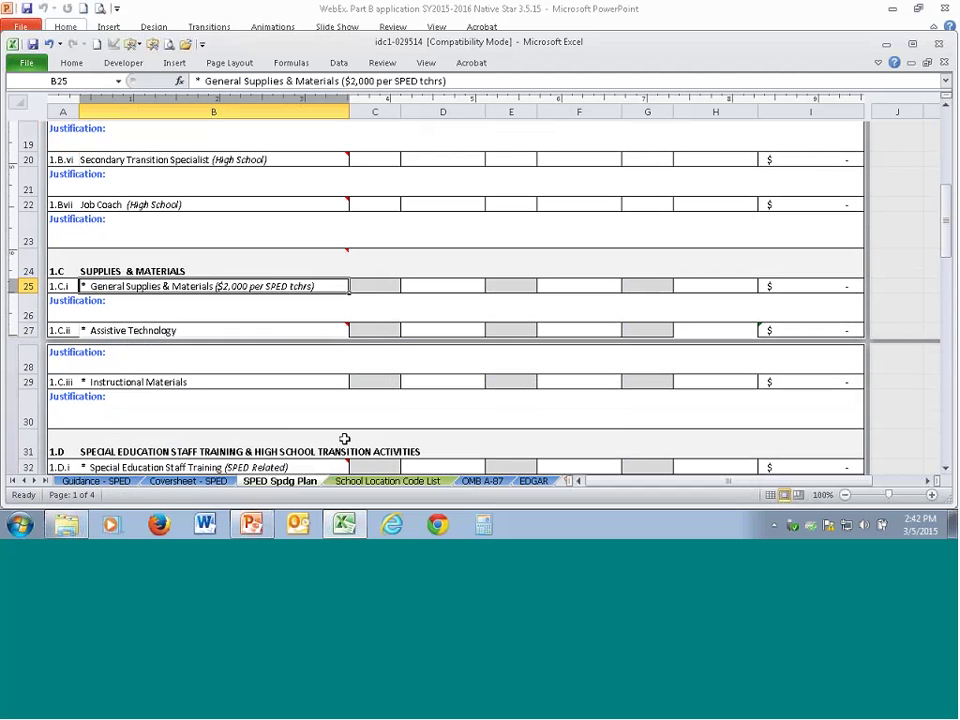
left_click(323, 330)
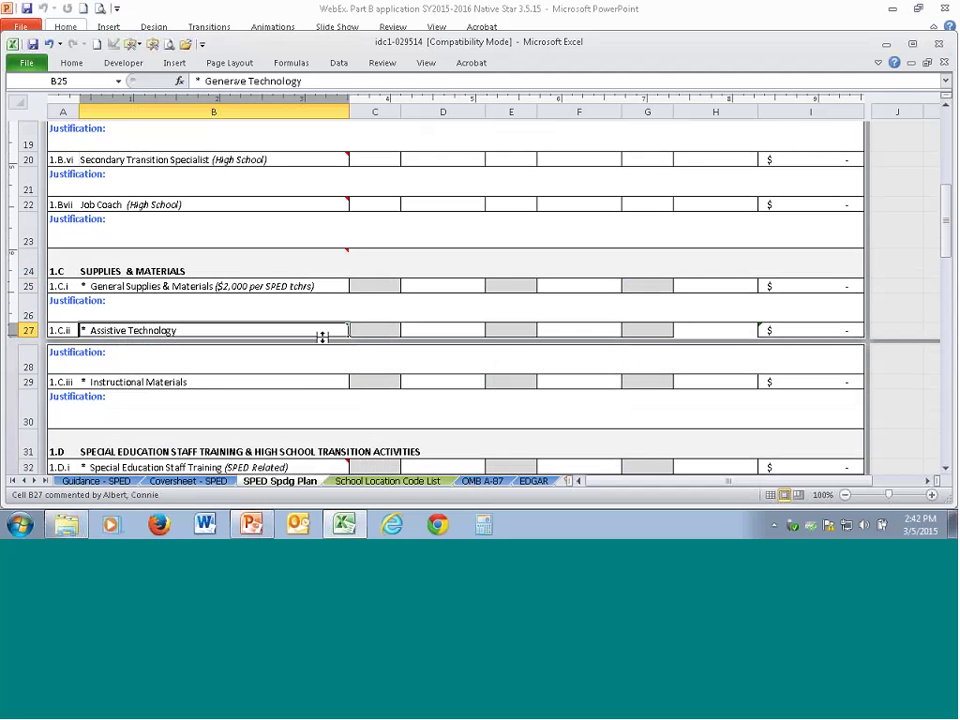
left_click(325, 357)
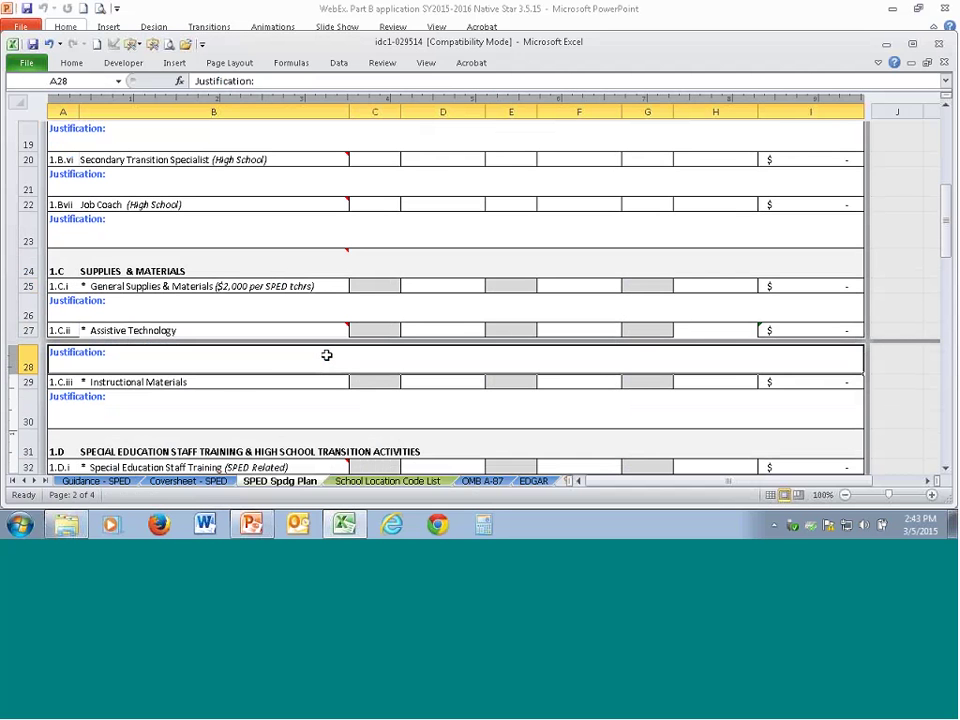
scroll(326, 355, "down", 3)
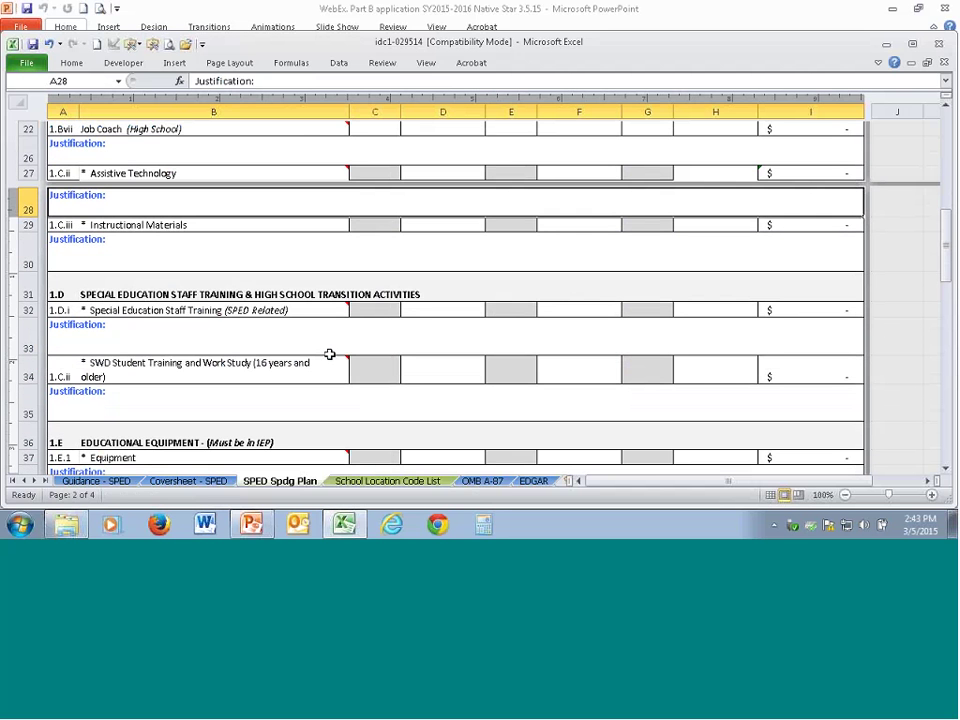
left_click(321, 335)
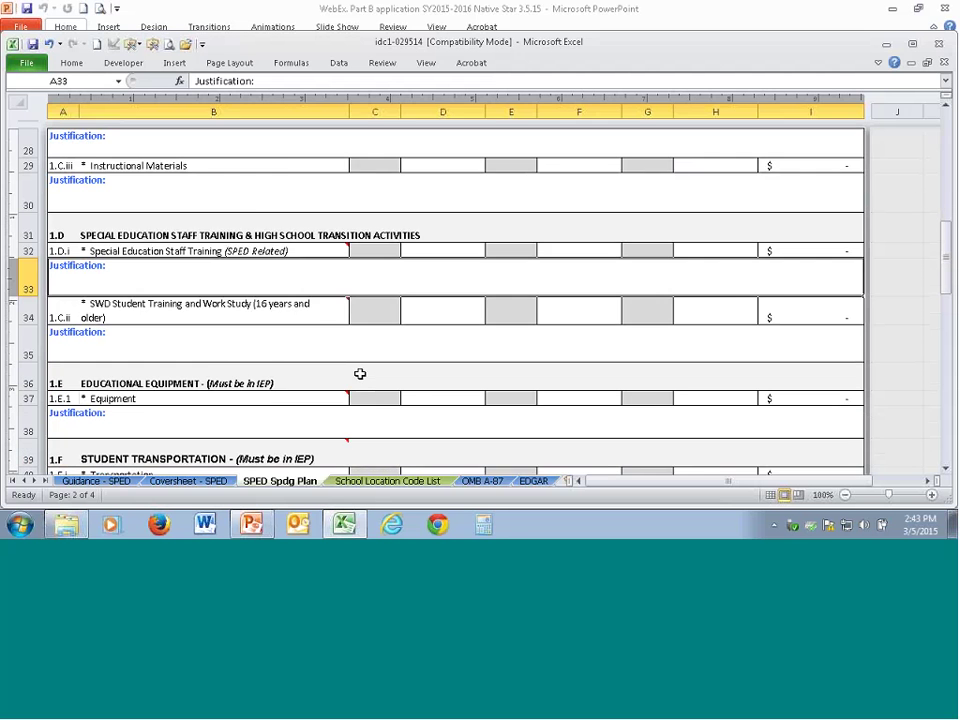
scroll(360, 373, "down", 1)
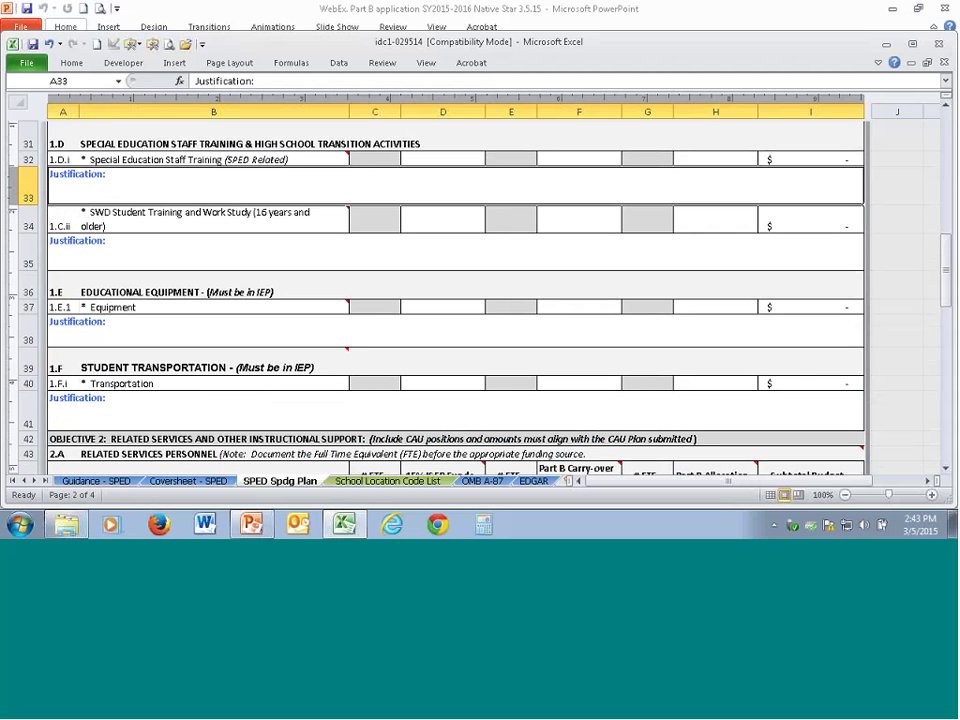
left_click(266, 321)
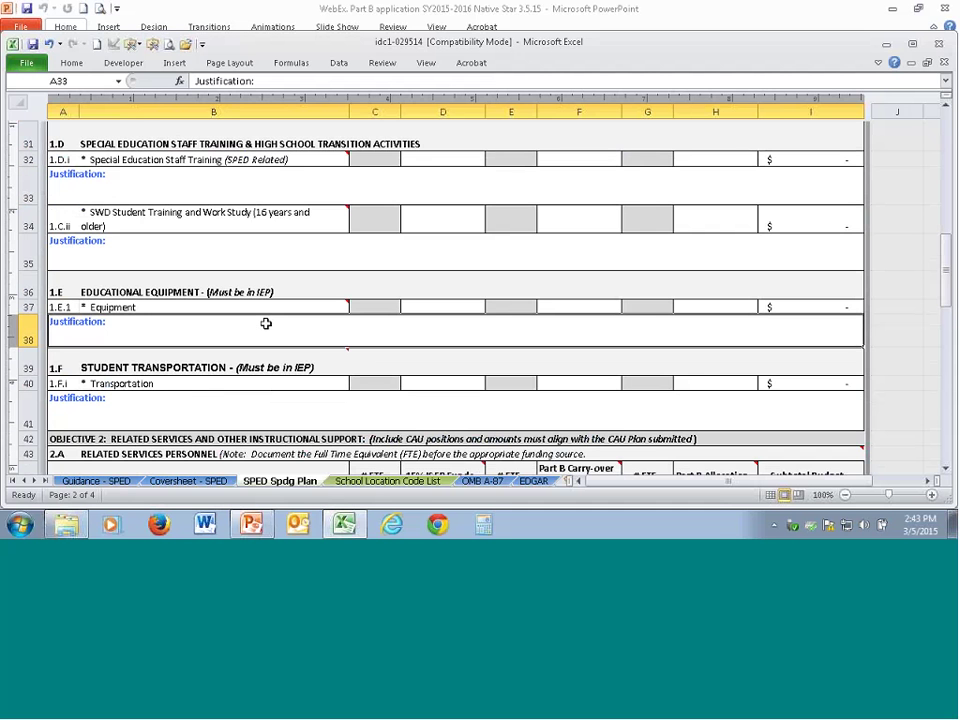
scroll(281, 341, "down", 1)
left_click(281, 341)
scroll(290, 350, "down", 1)
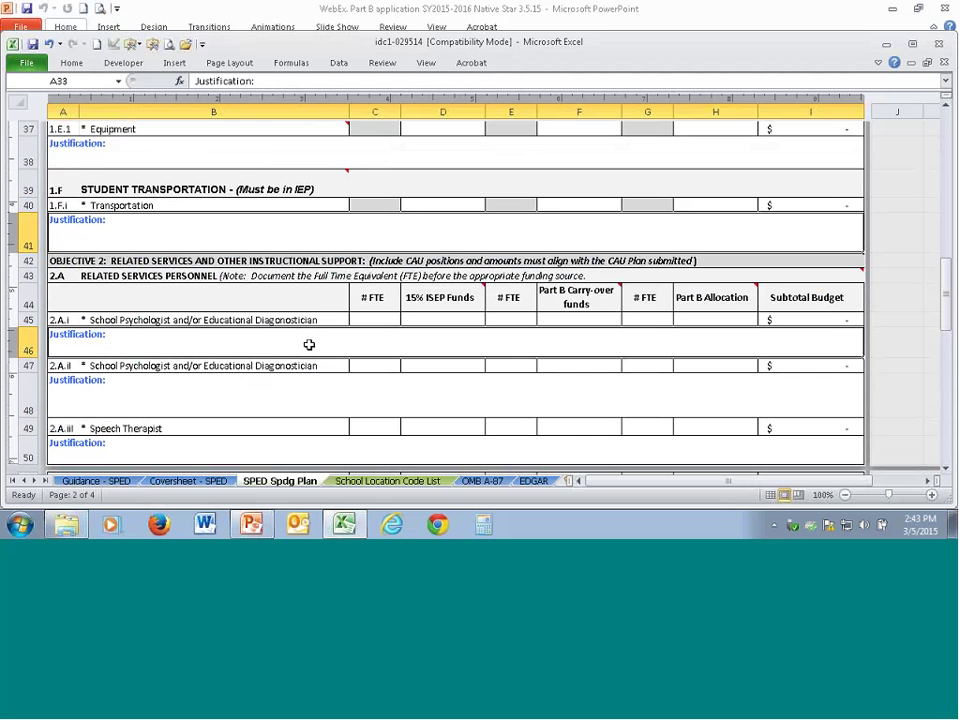
left_click(308, 343)
scroll(348, 348, "down", 1)
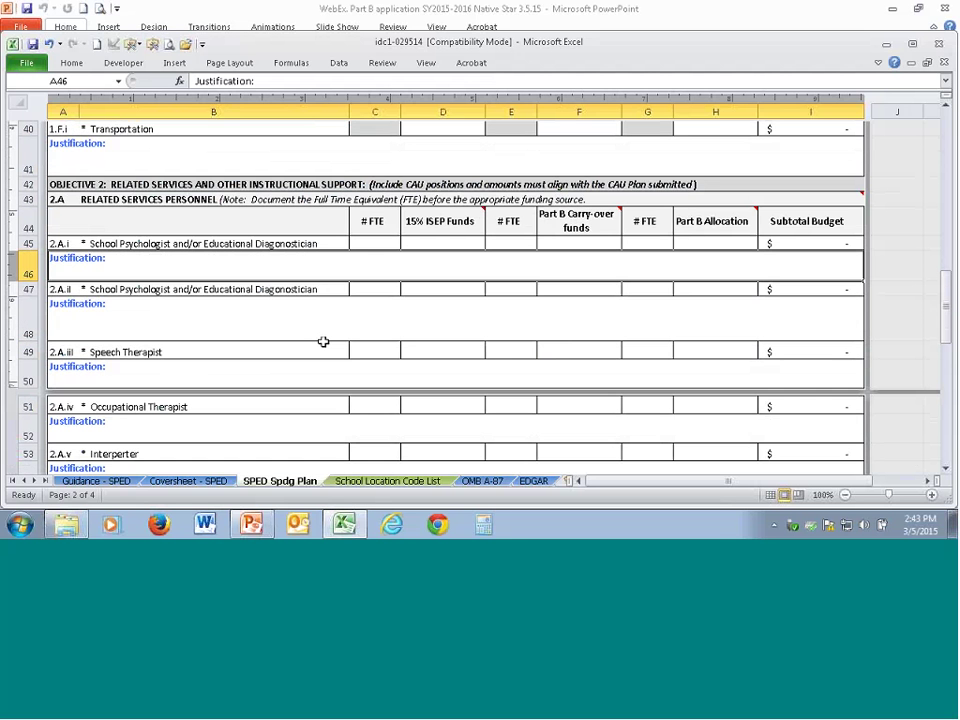
left_click(313, 378)
scroll(313, 379, "down", 1)
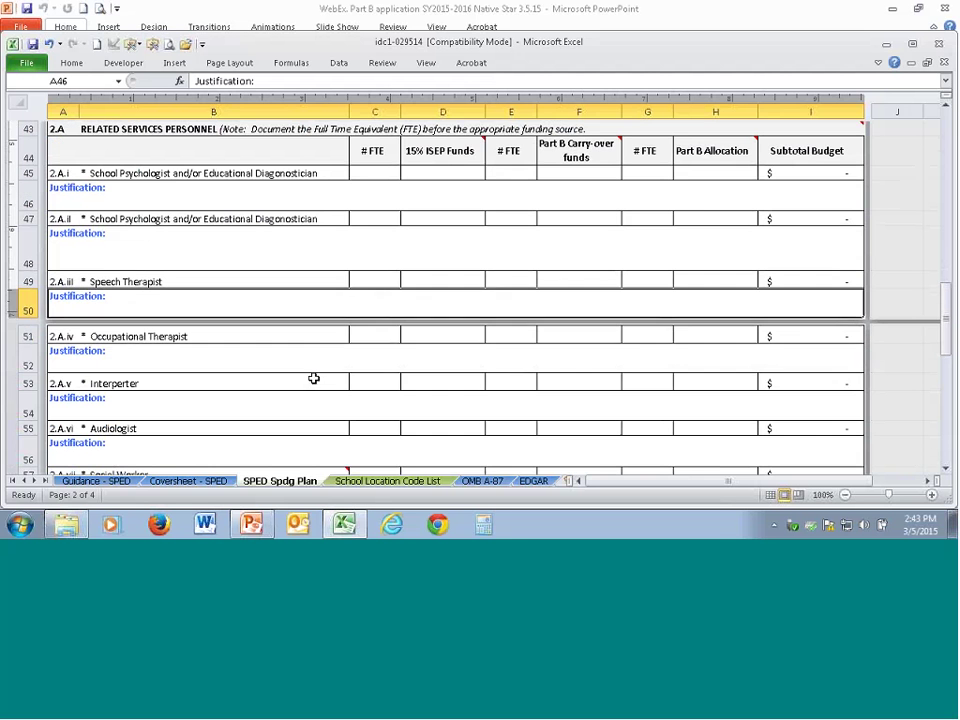
left_click(262, 366)
scroll(262, 366, "down", 1)
left_click(271, 385)
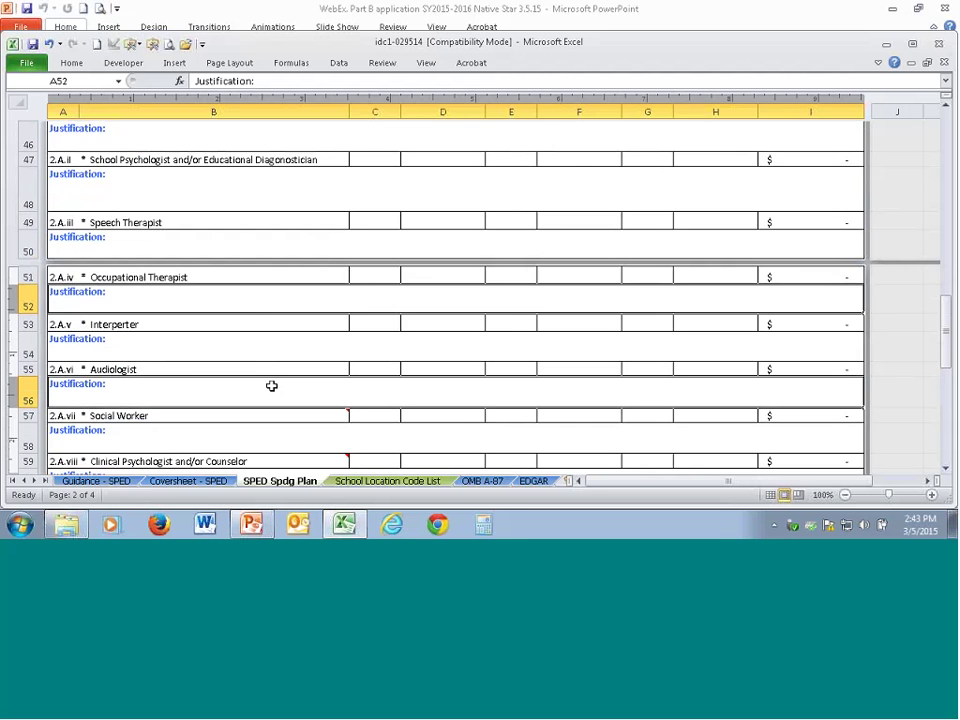
scroll(271, 385, "down", 3)
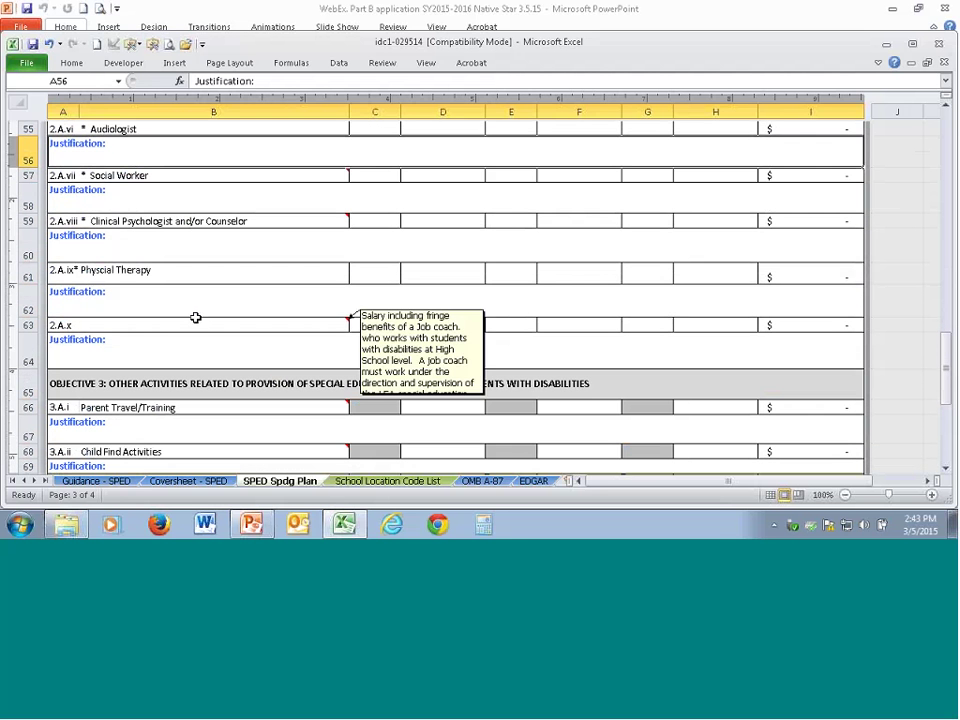
left_click(199, 327)
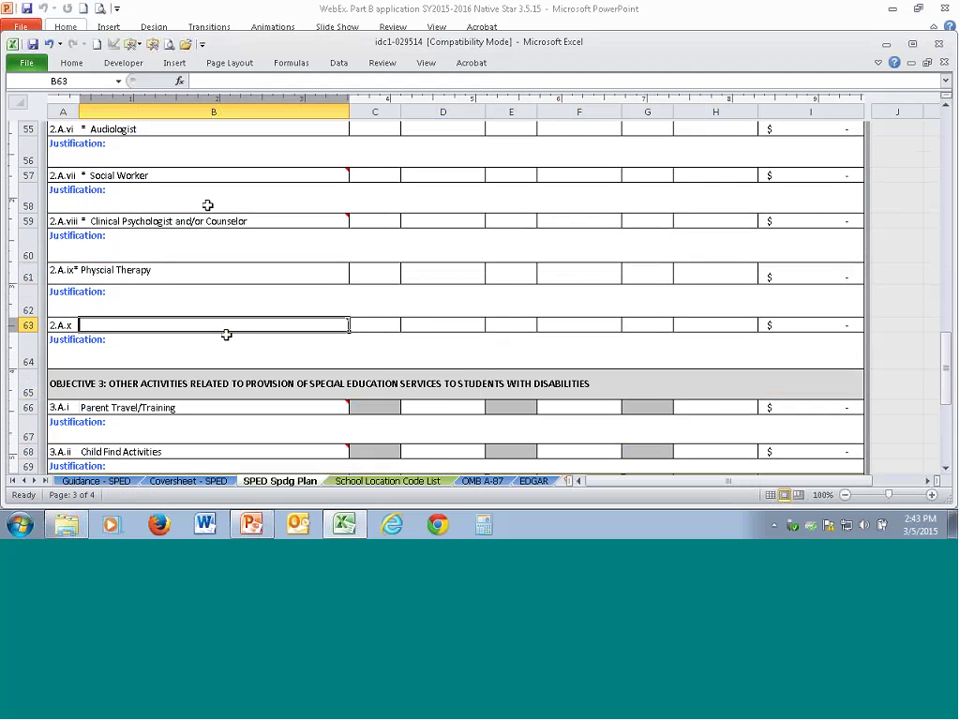
left_click(776, 346)
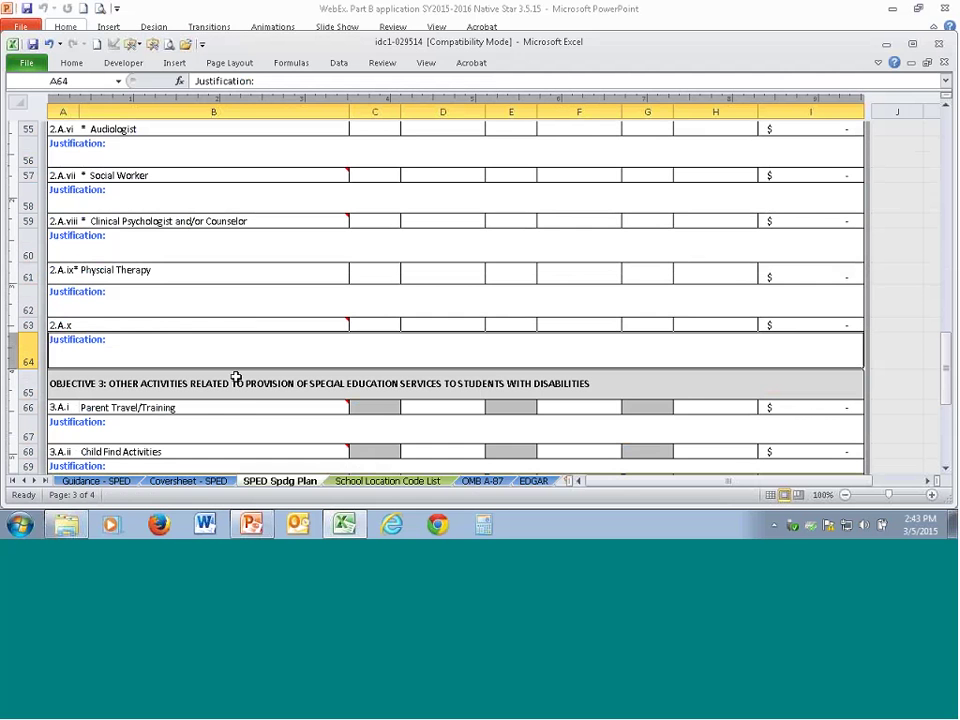
scroll(236, 379, "down", 1)
left_click(456, 345)
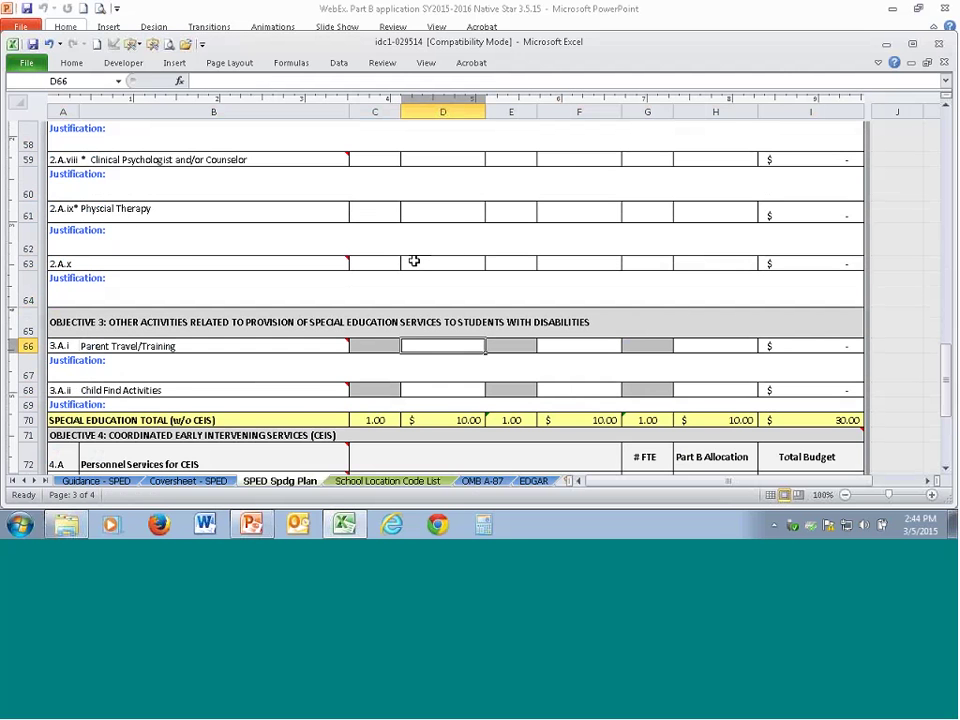
scroll(414, 261, "down", 3)
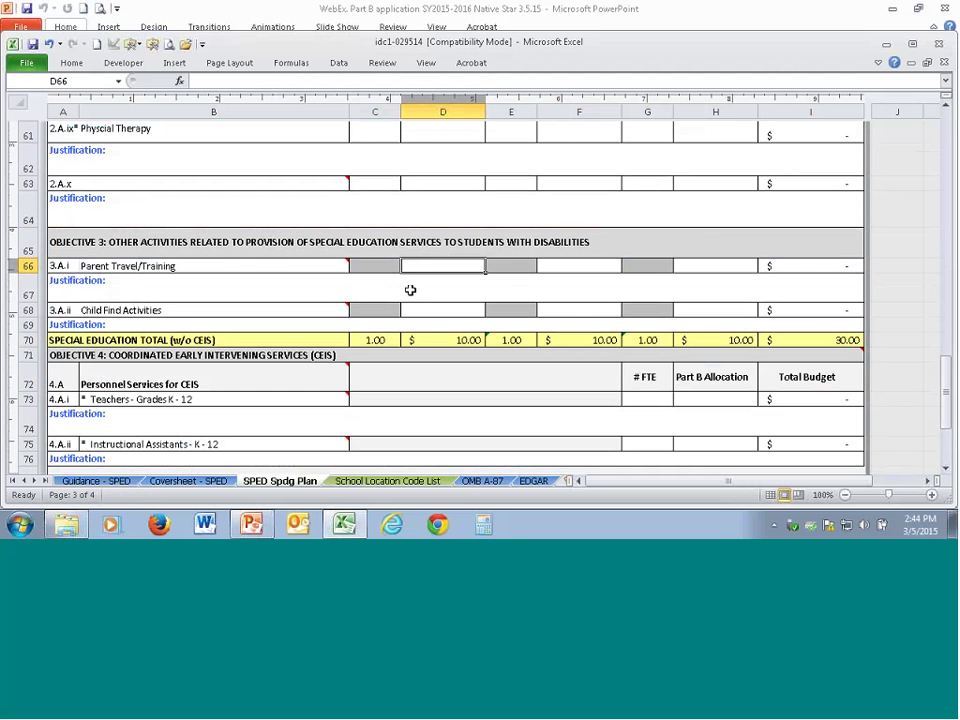
scroll(444, 288, "down", 1)
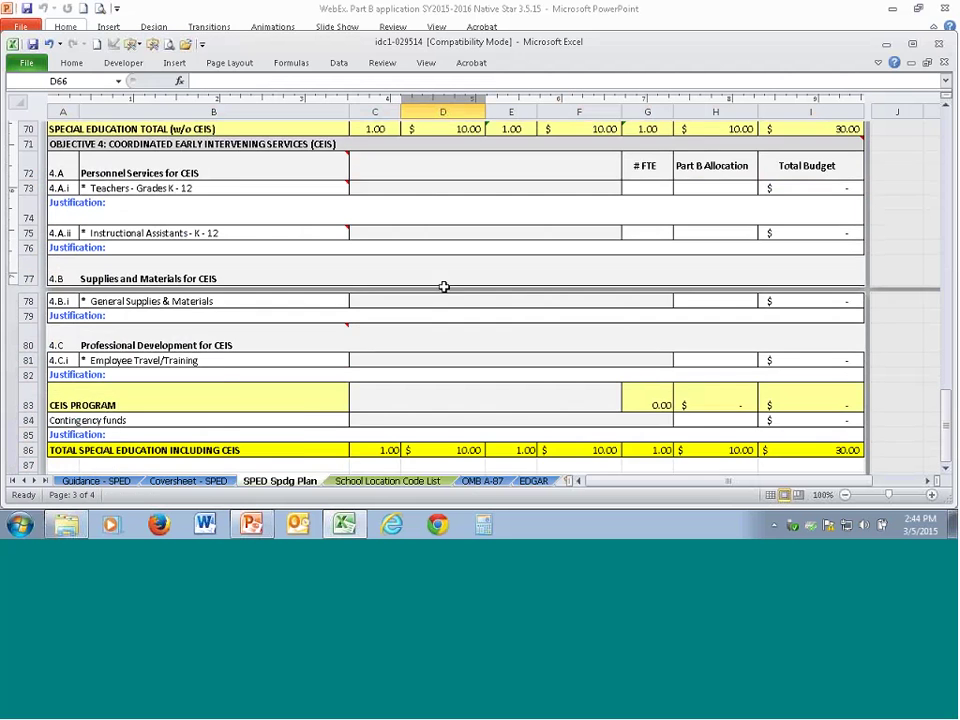
scroll(444, 287, "down", 1)
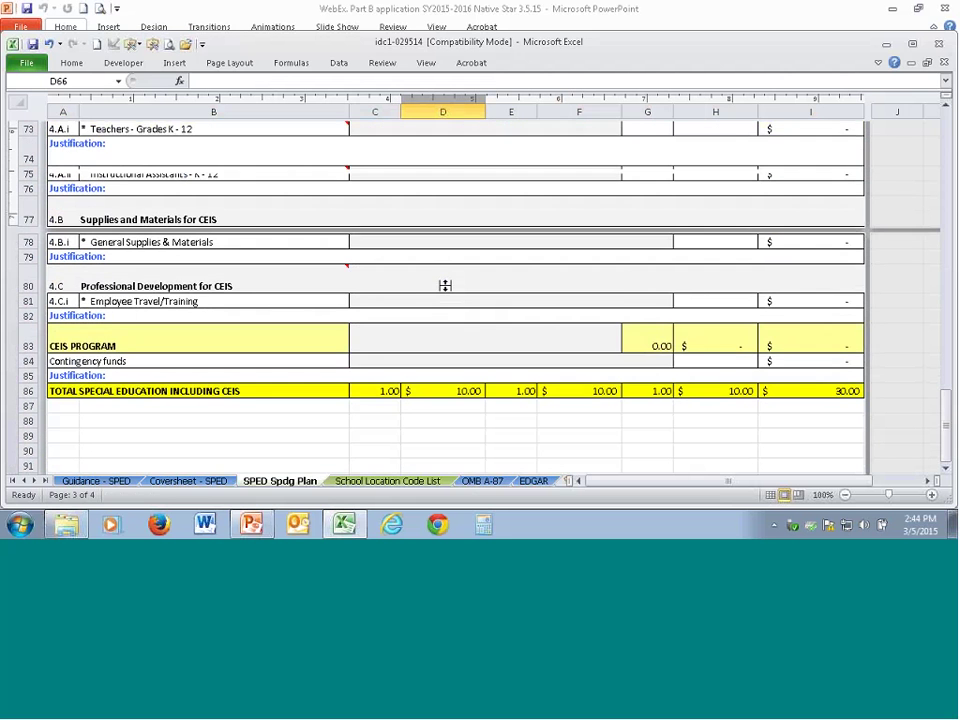
scroll(446, 286, "down", 1)
scroll(446, 286, "up", 1)
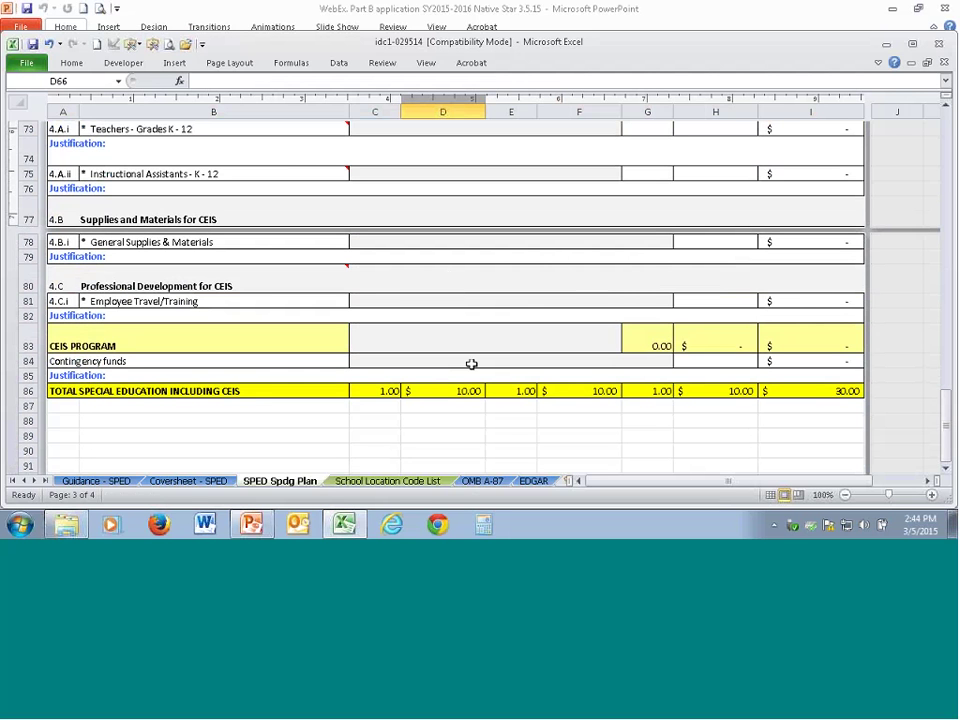
left_click(484, 272)
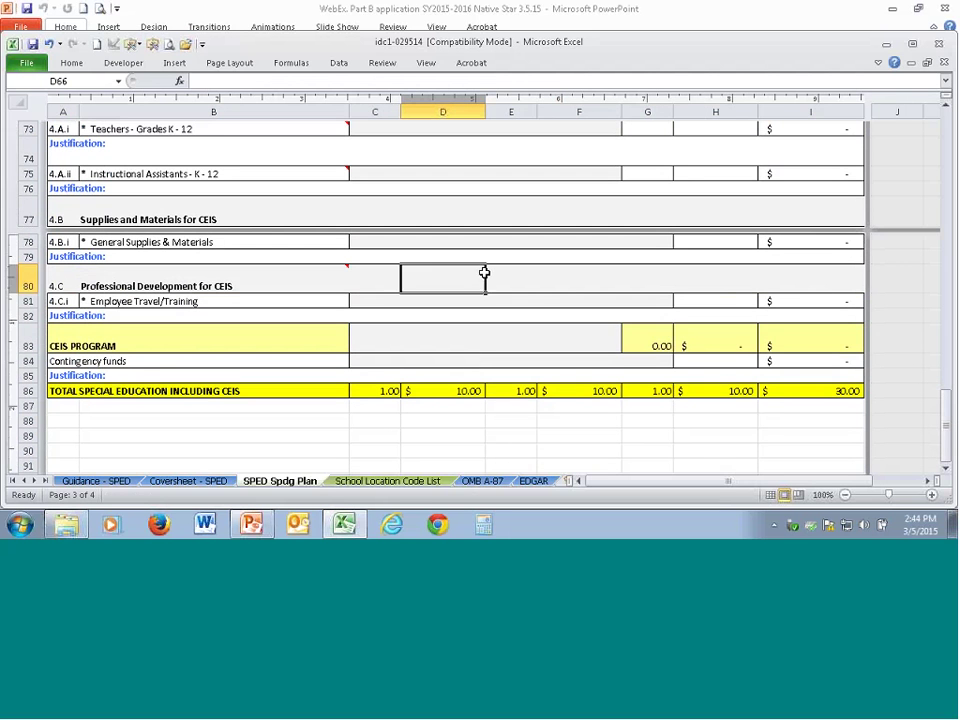
left_click(152, 258)
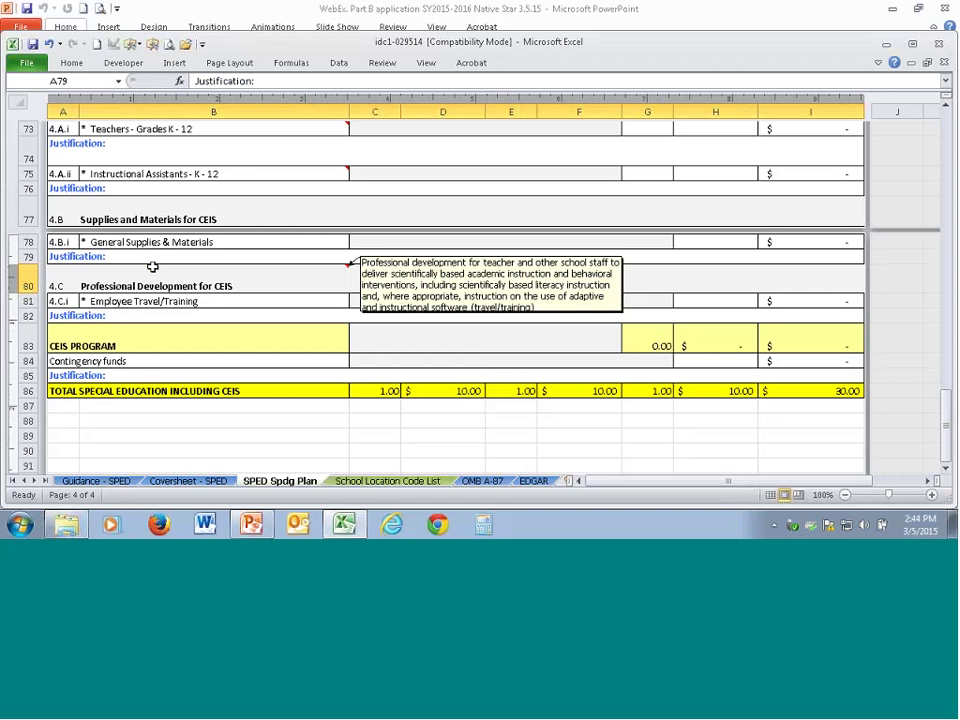
left_click(176, 188)
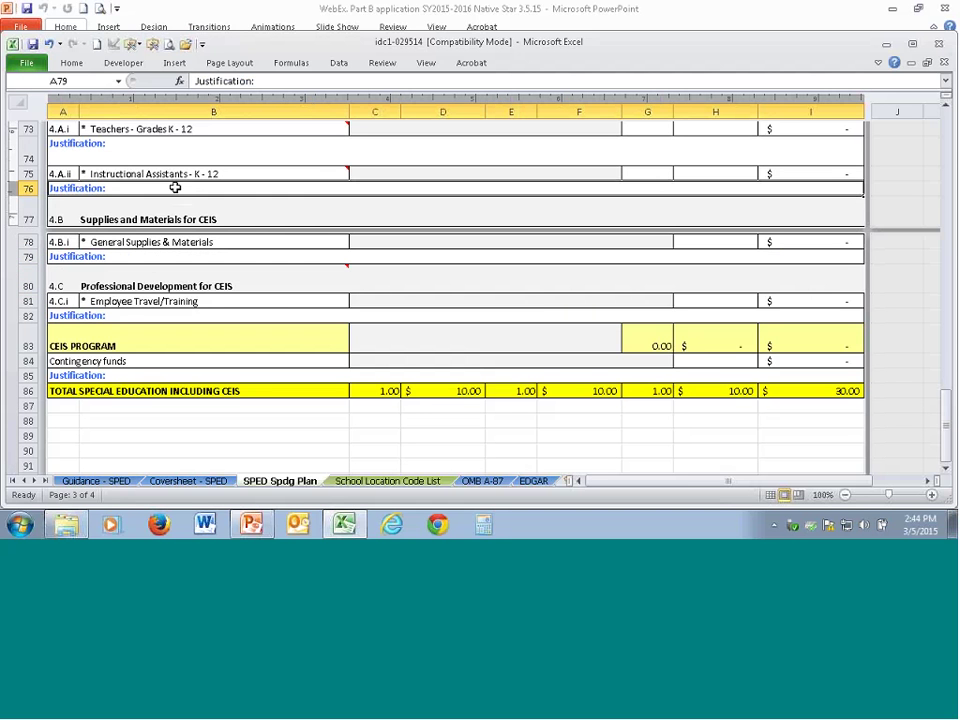
left_click(152, 148)
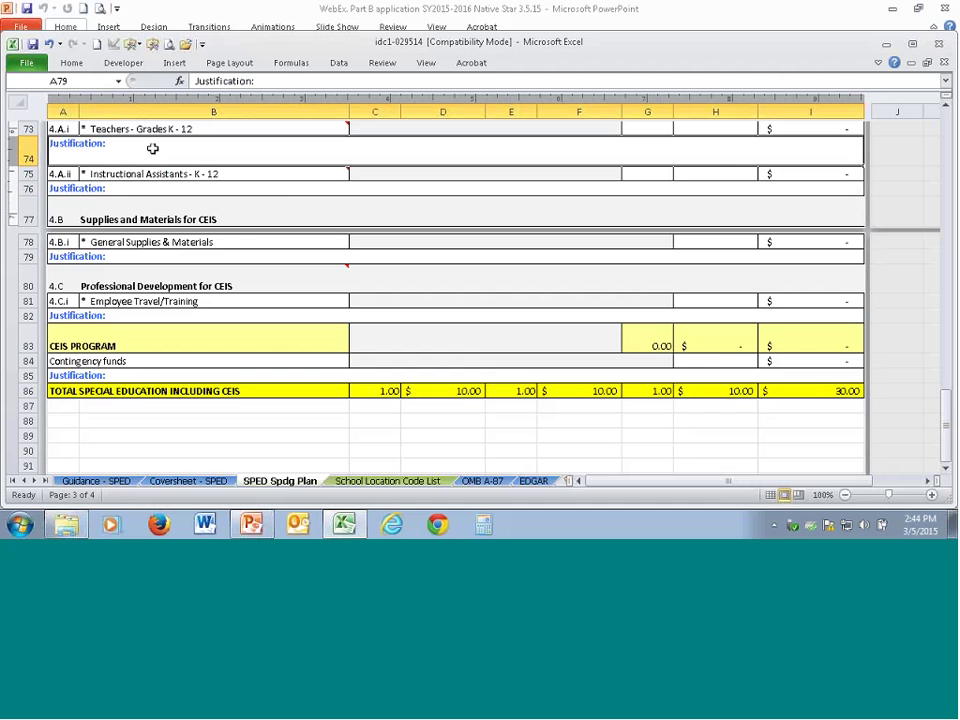
left_click(325, 372)
mouse_move(318, 276)
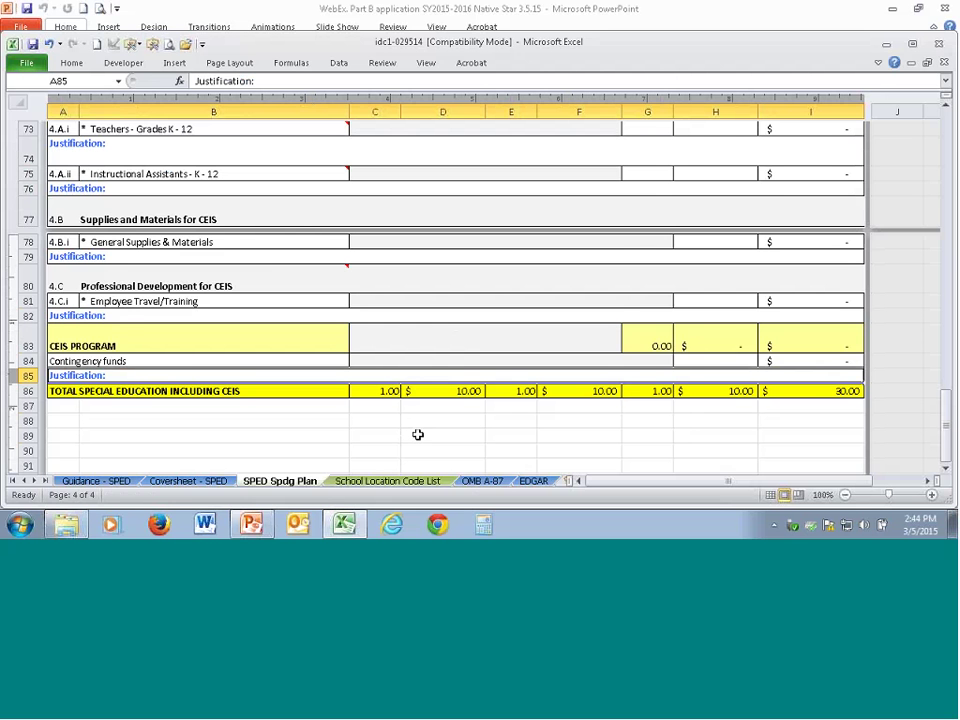
Review cells C10 and D9 at the top of the sheet, then bring the PowerPoint presentation forward
scroll(418, 435, "up", 6)
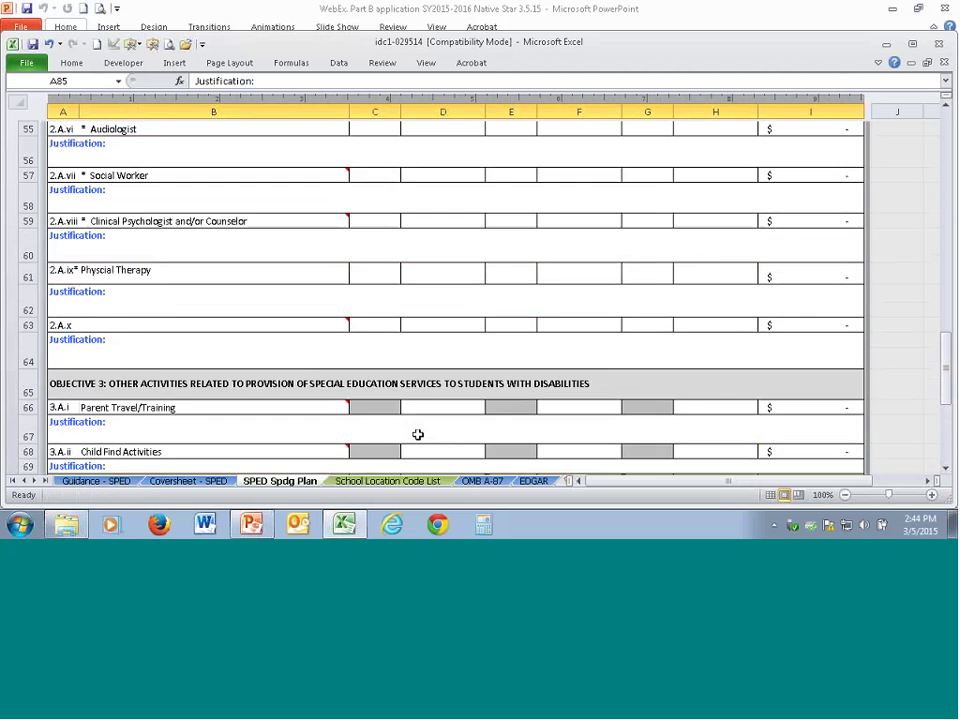
scroll(418, 435, "up", 10)
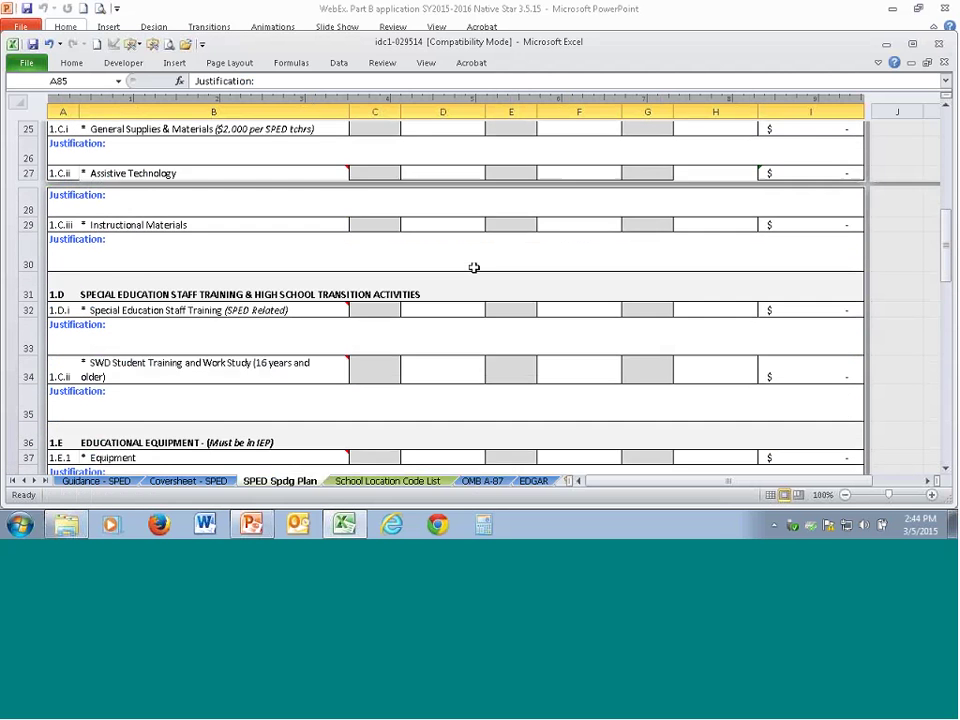
scroll(474, 268, "up", 7)
left_click(381, 262)
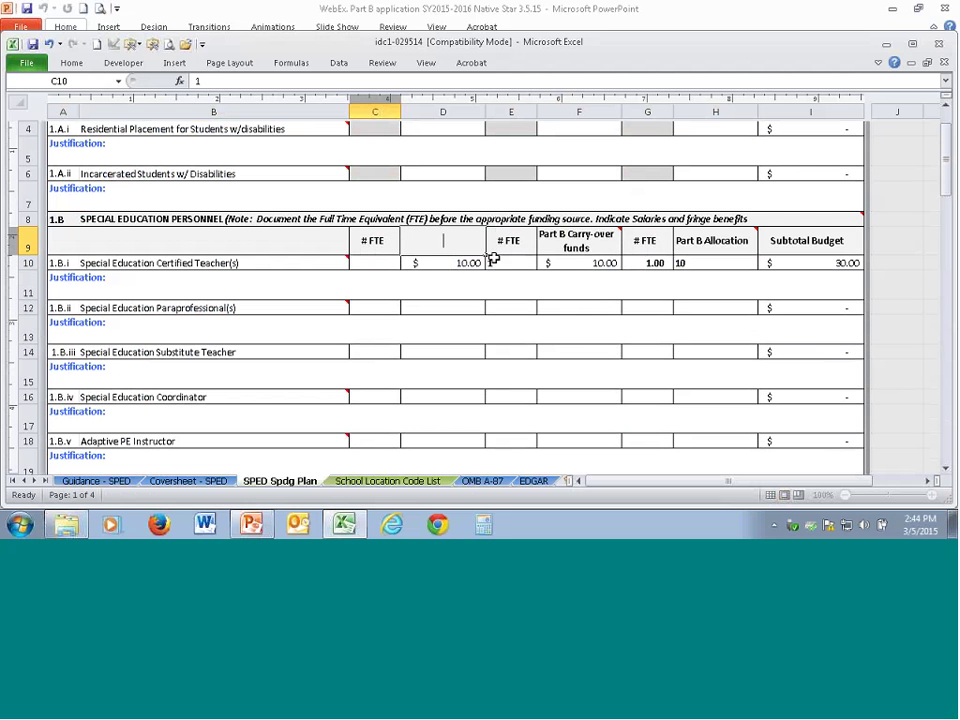
left_click(443, 240)
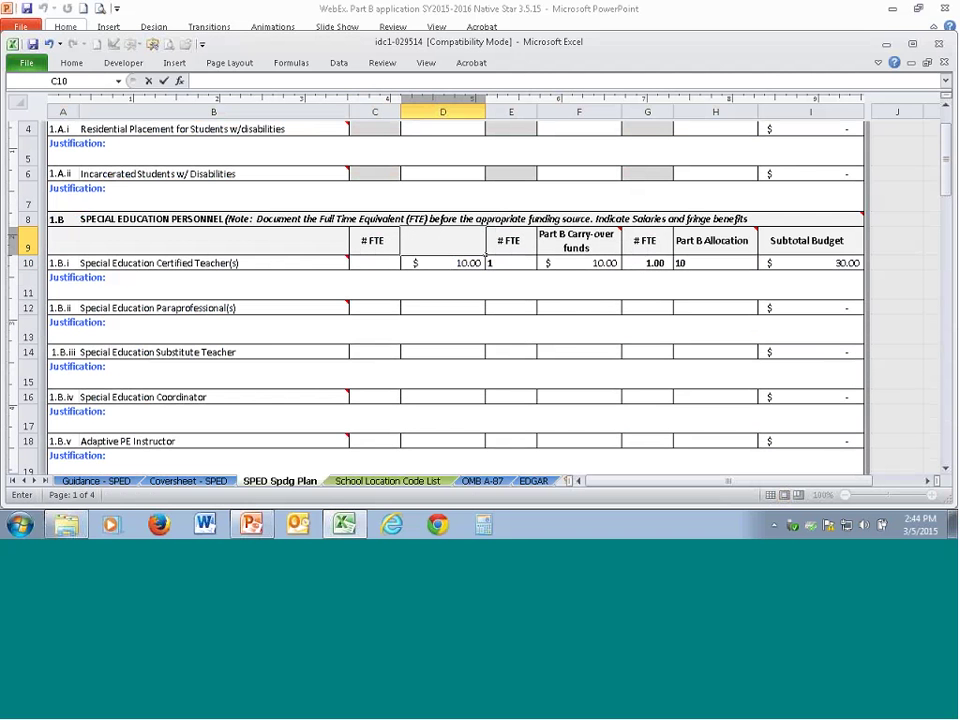
left_click(43, 14)
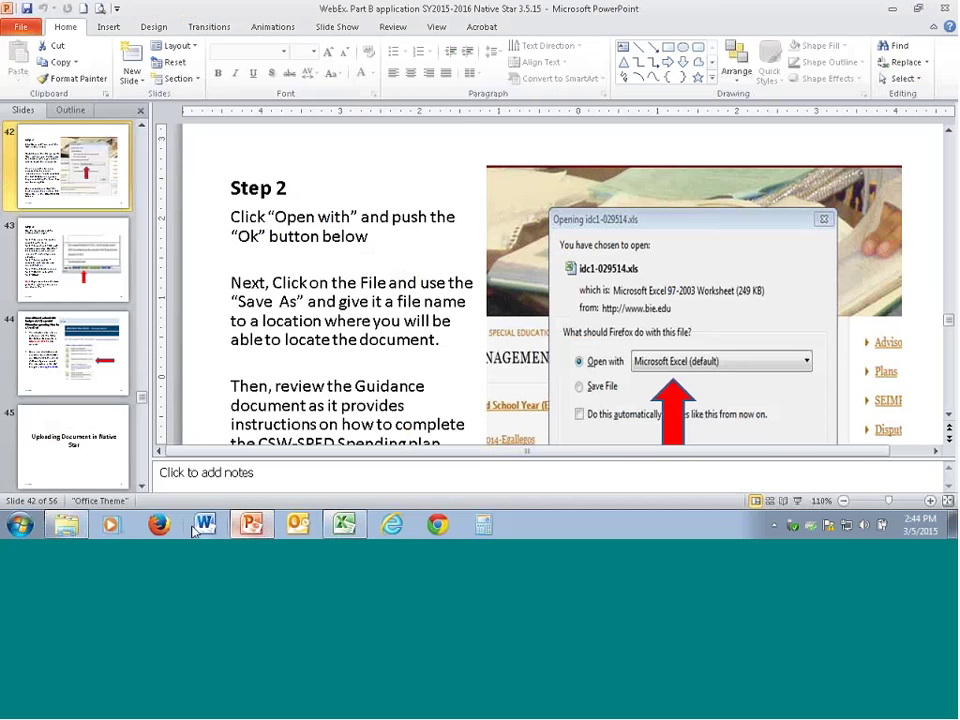
Move from the BIE site and slide 42 to a new Firefox window showing the Mozilla Firefox Start Page
left_click(159, 524)
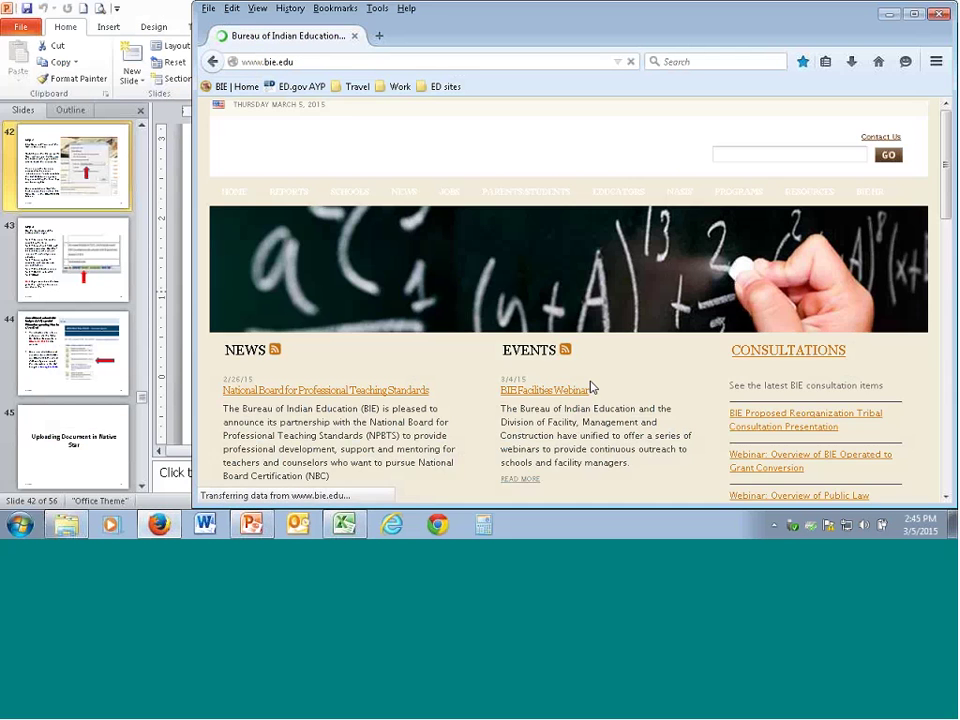
scroll(750, 242, "down", 3)
scroll(748, 244, "up", 3)
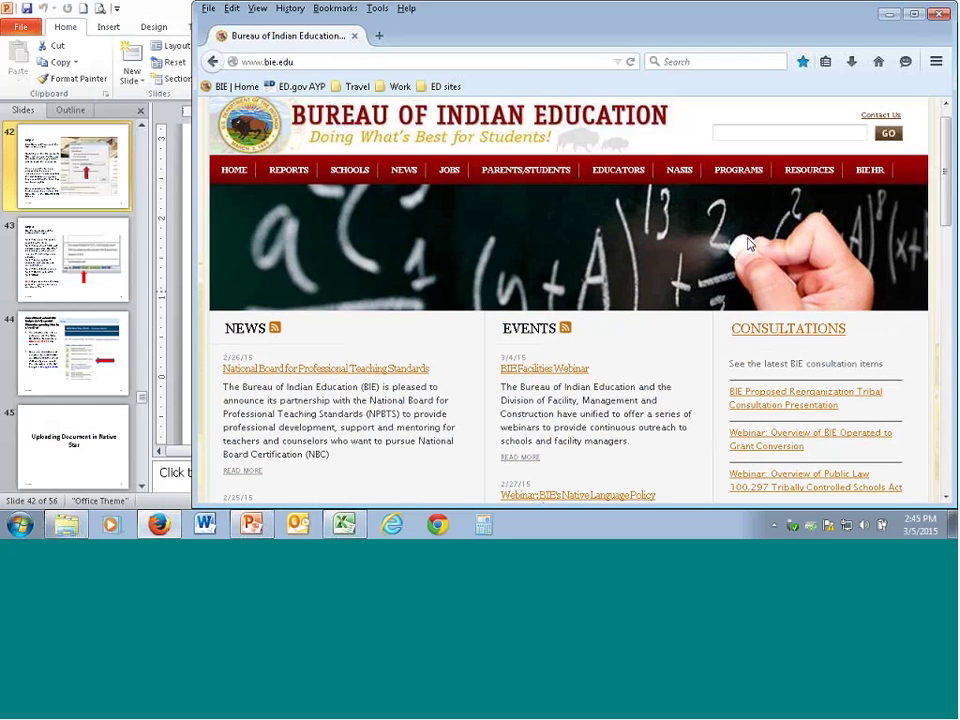
scroll(742, 210, "up", 1)
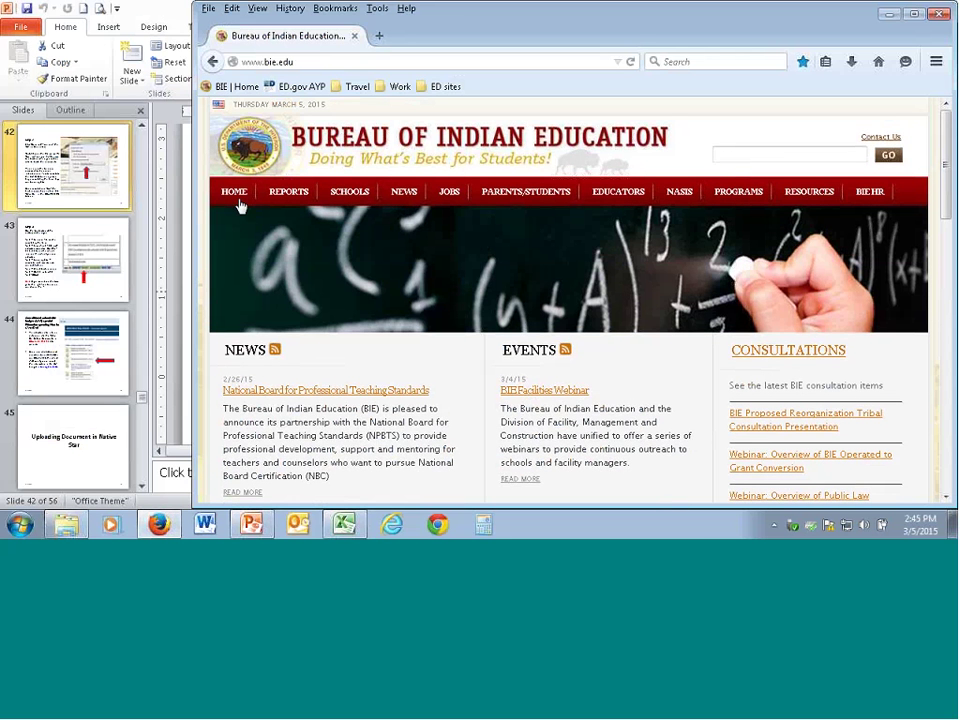
left_click(181, 154)
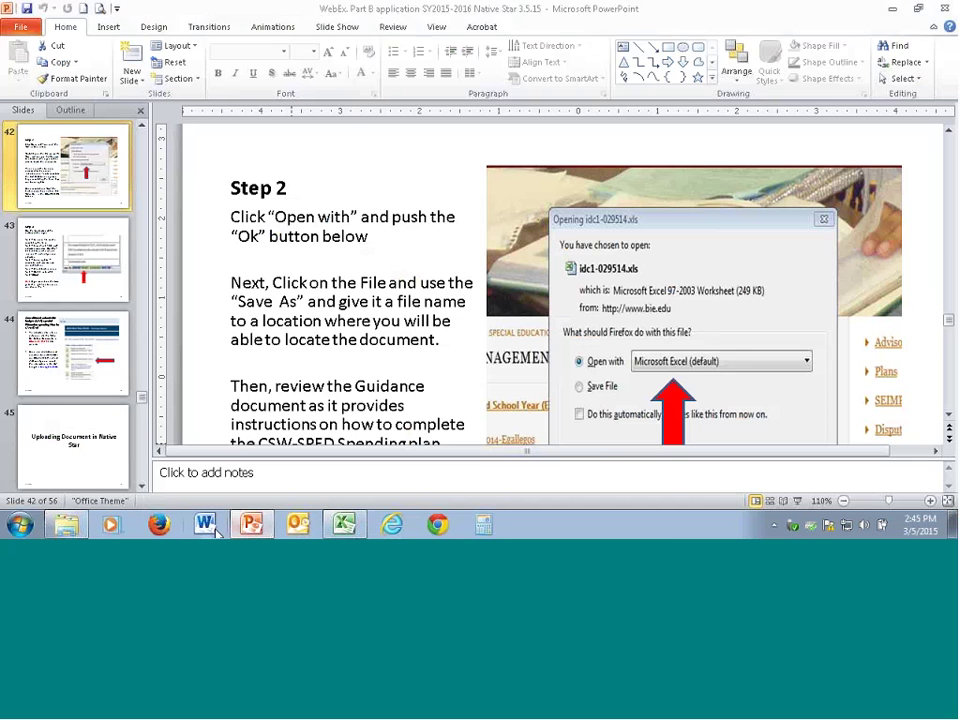
key("alt+Tab")
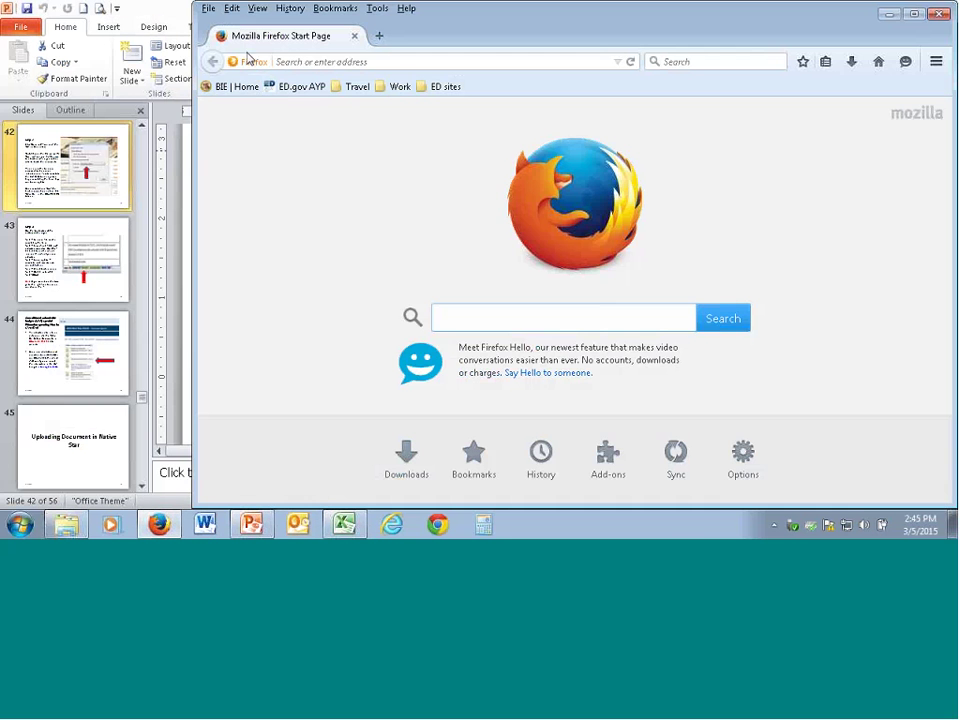
Follow BIE Home, PROGRAMS, Special Education and Fiscal Management to the 15-page Allowable Costs for IDEA PDF
left_click(236, 86)
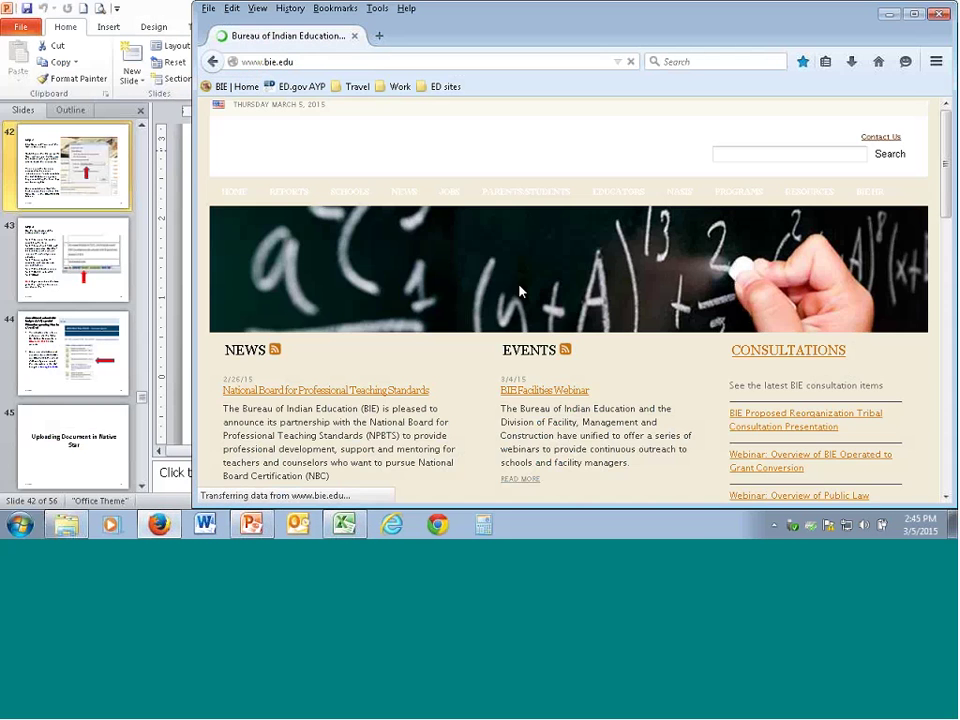
scroll(746, 150, "down", 3)
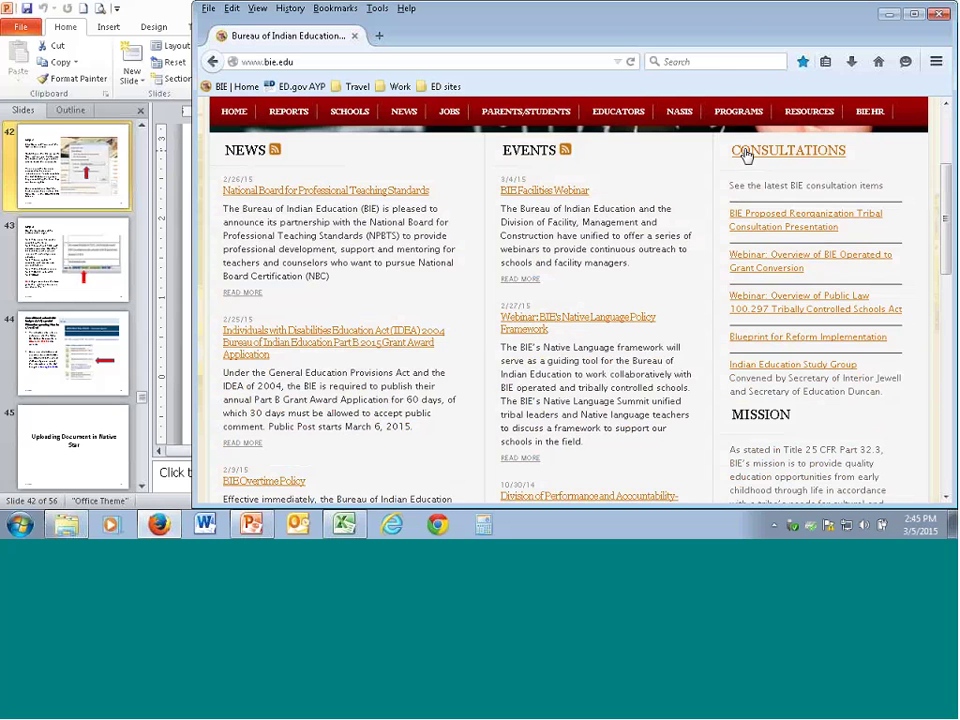
left_click(740, 116)
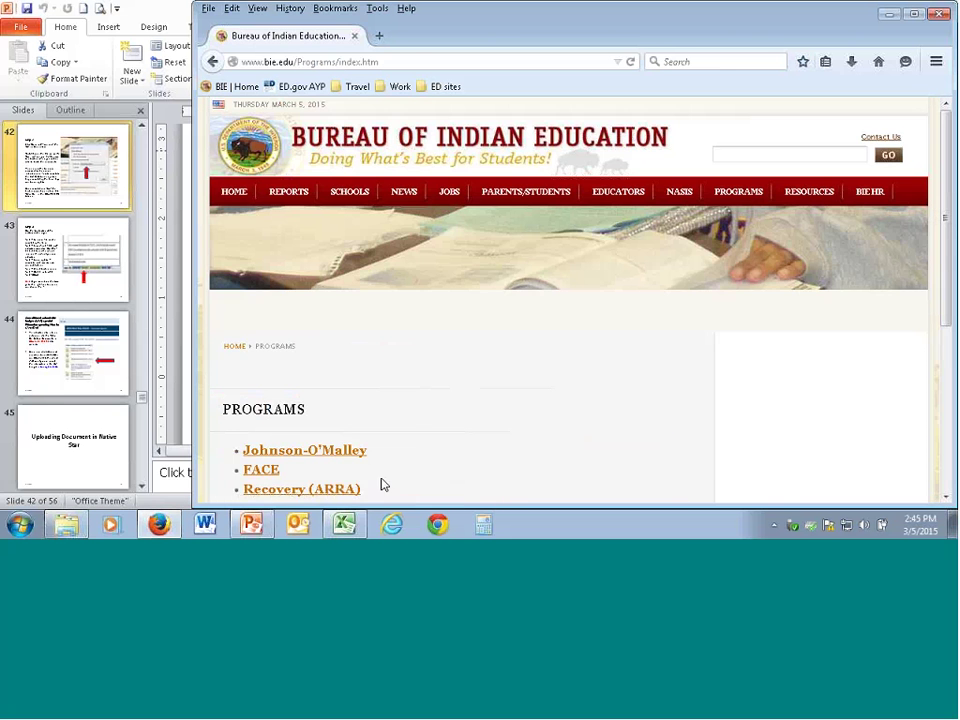
scroll(378, 466, "down", 3)
left_click(313, 276)
scroll(692, 354, "down", 3)
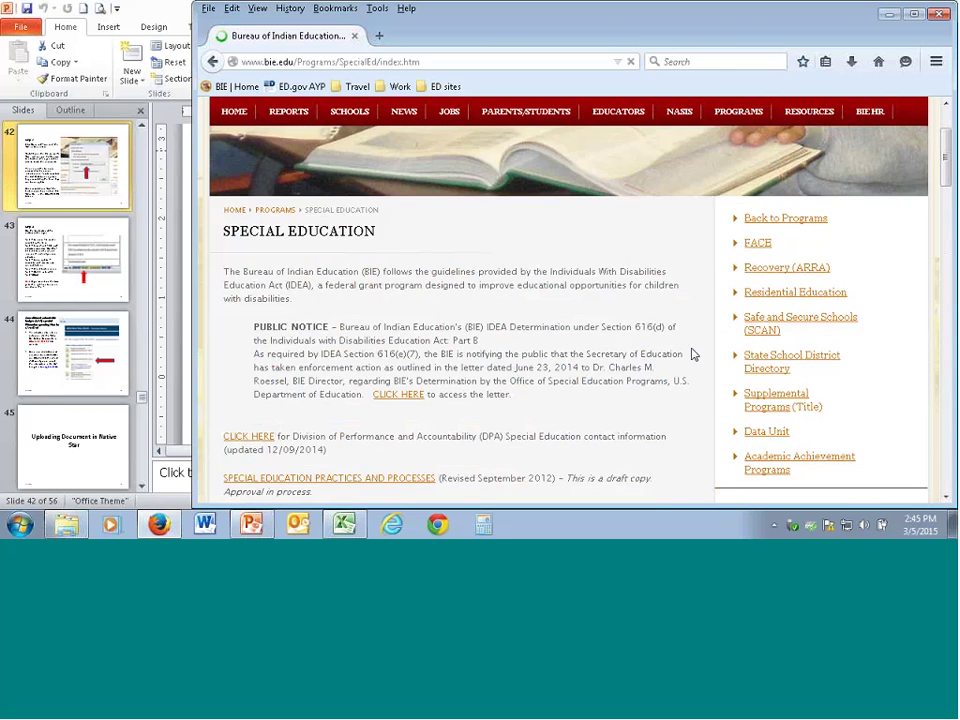
left_click(788, 462)
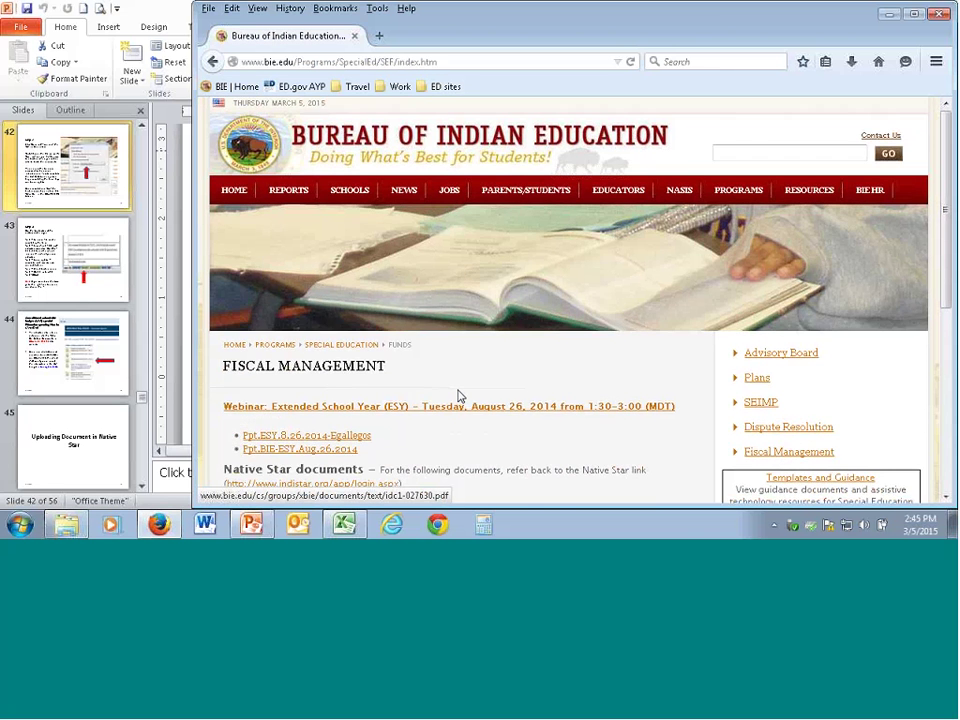
scroll(456, 394, "down", 5)
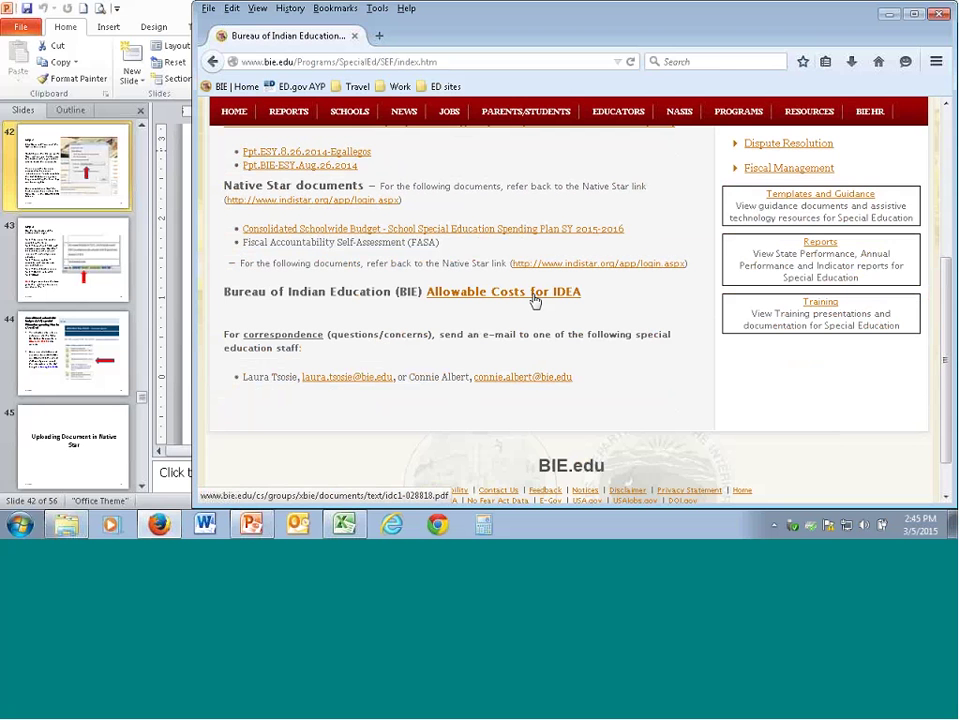
left_click(535, 301)
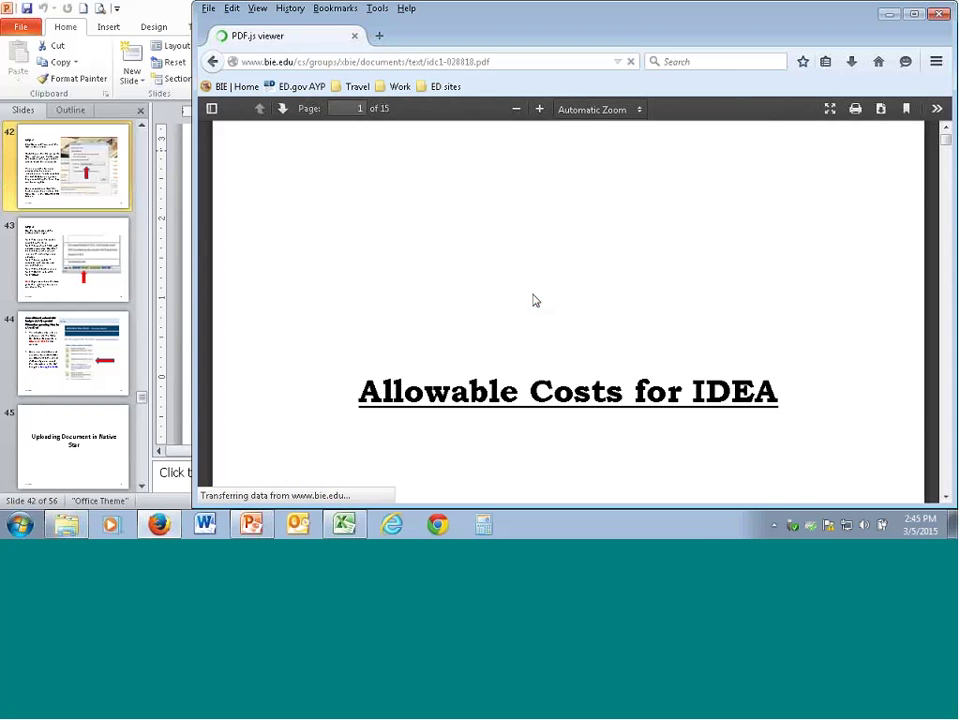
Scroll through the Allowable Costs for IDEA PDF, then go back to the Fiscal Management page
scroll(535, 300, "down", 10)
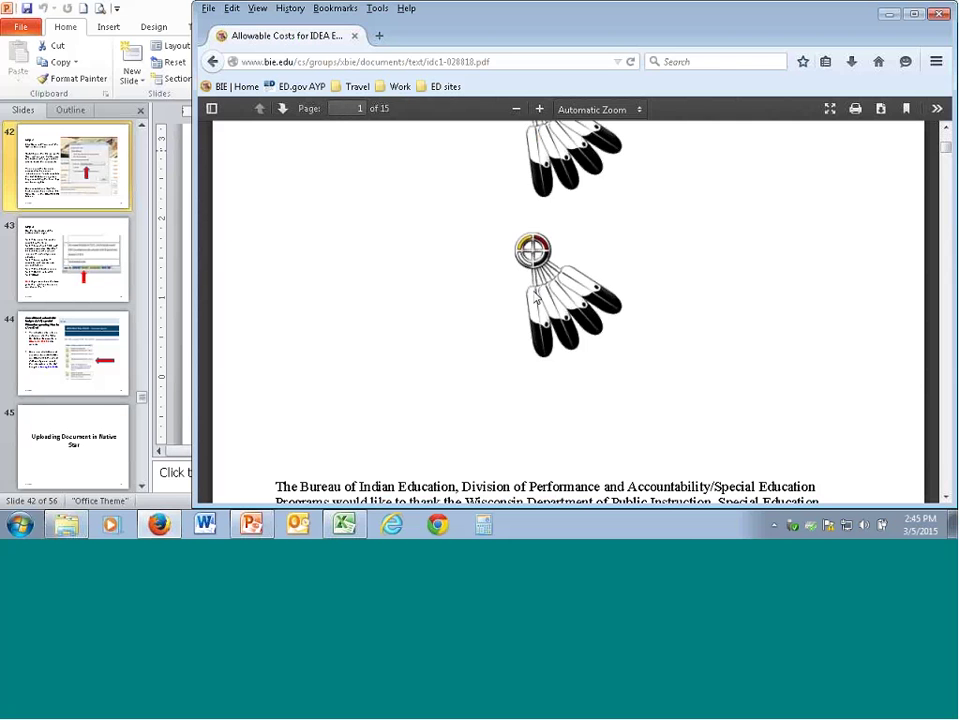
scroll(535, 297, "down", 5)
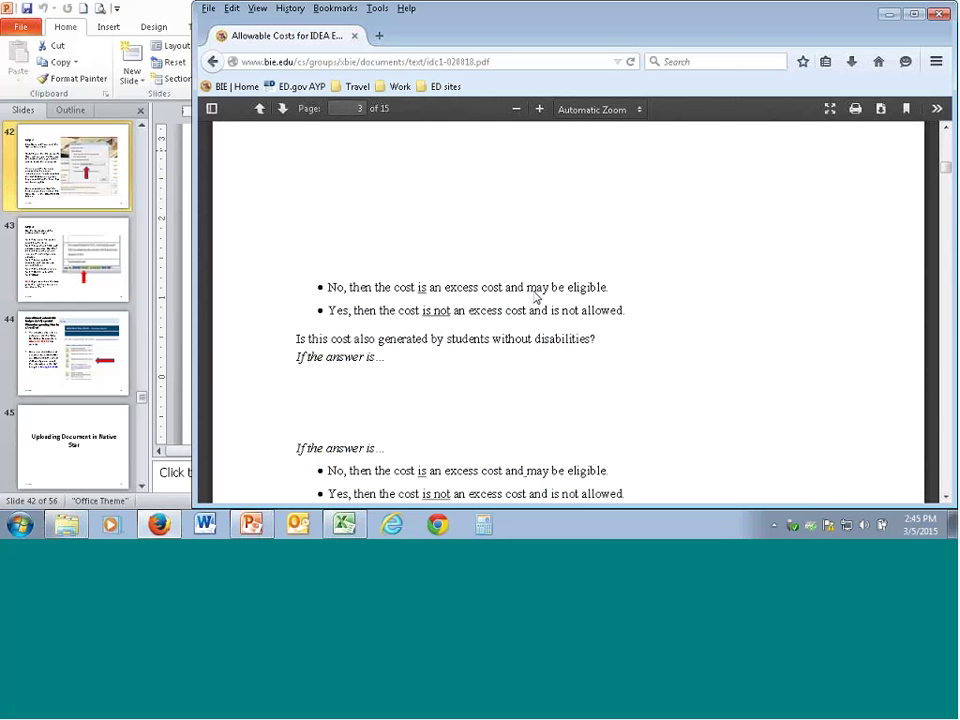
scroll(535, 295, "up", 5)
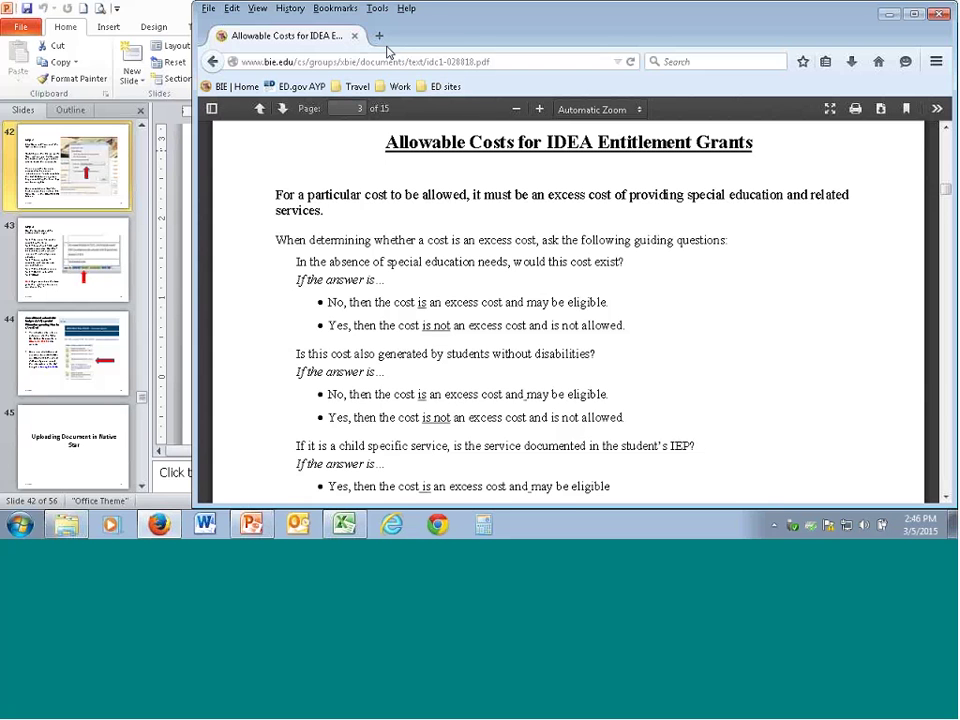
left_click(212, 61)
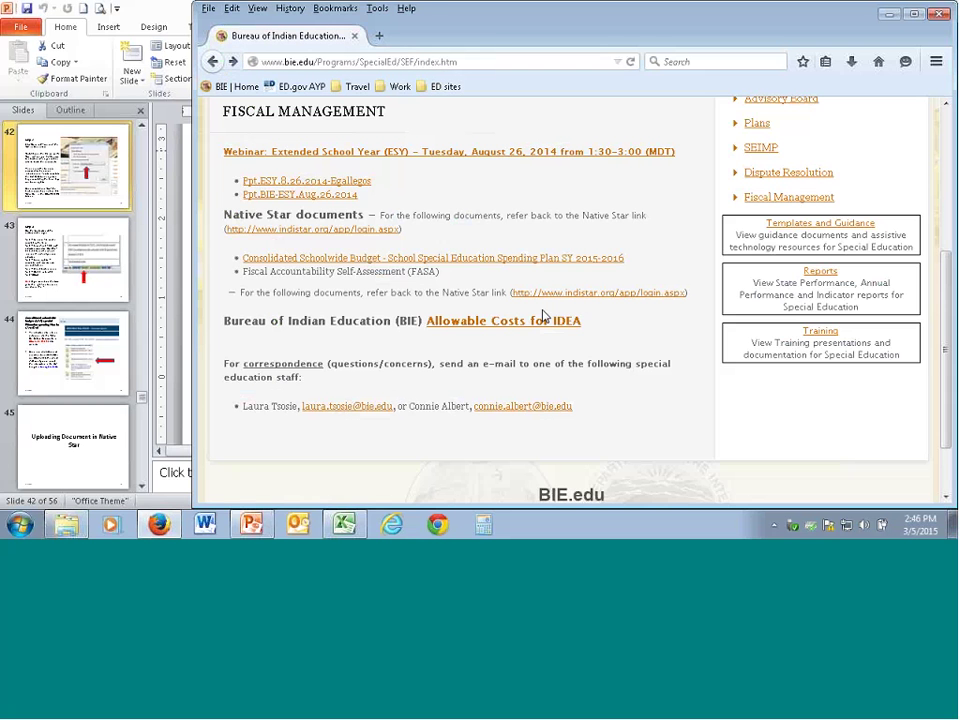
Download idc1-029514.xls from the Consolidated Schoolwide Budget link and open it in Excel as idc1-029514-1
left_click(543, 320)
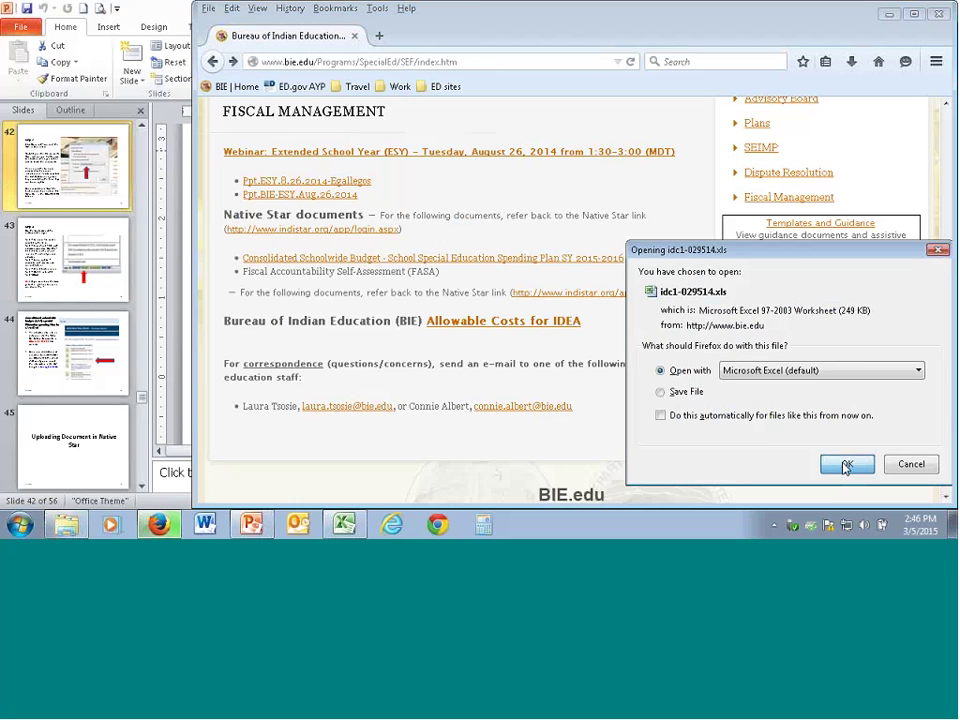
left_click(847, 464)
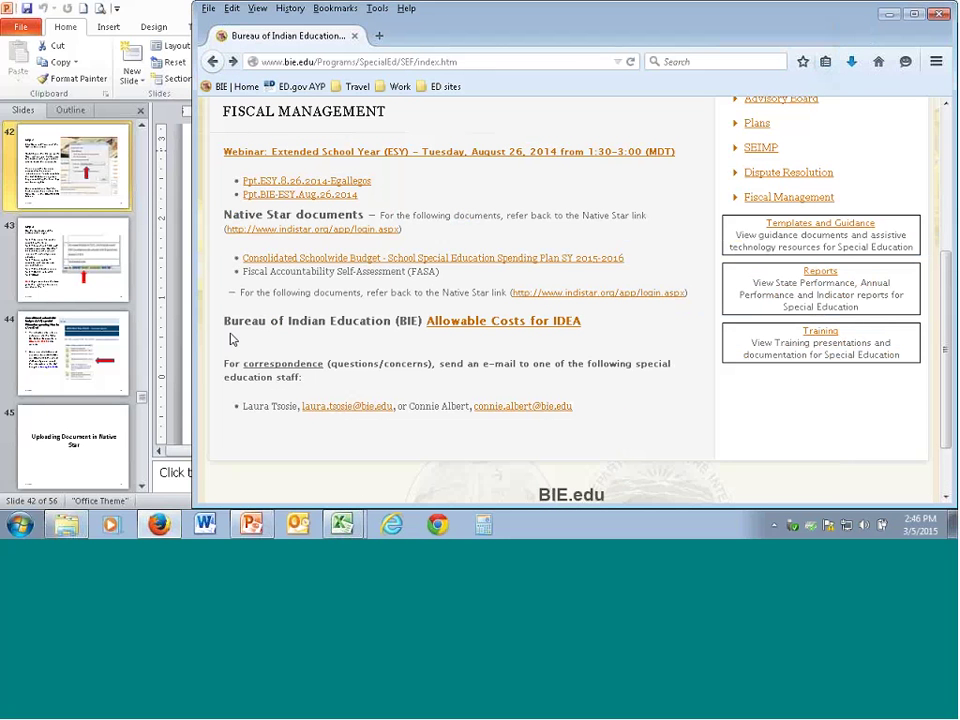
left_click(352, 262)
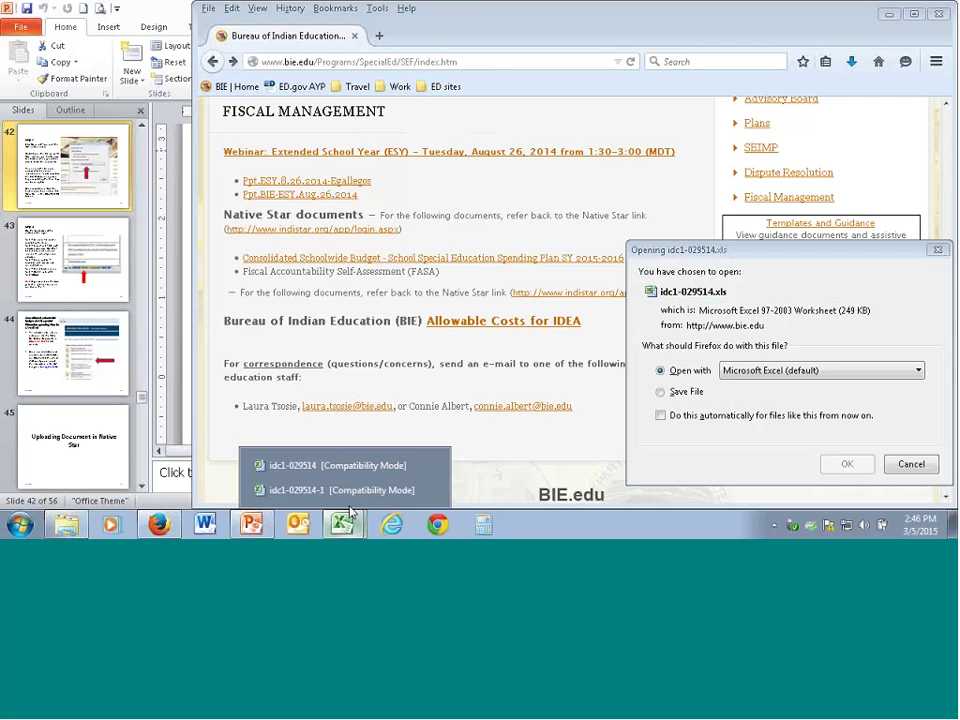
left_click(342, 524)
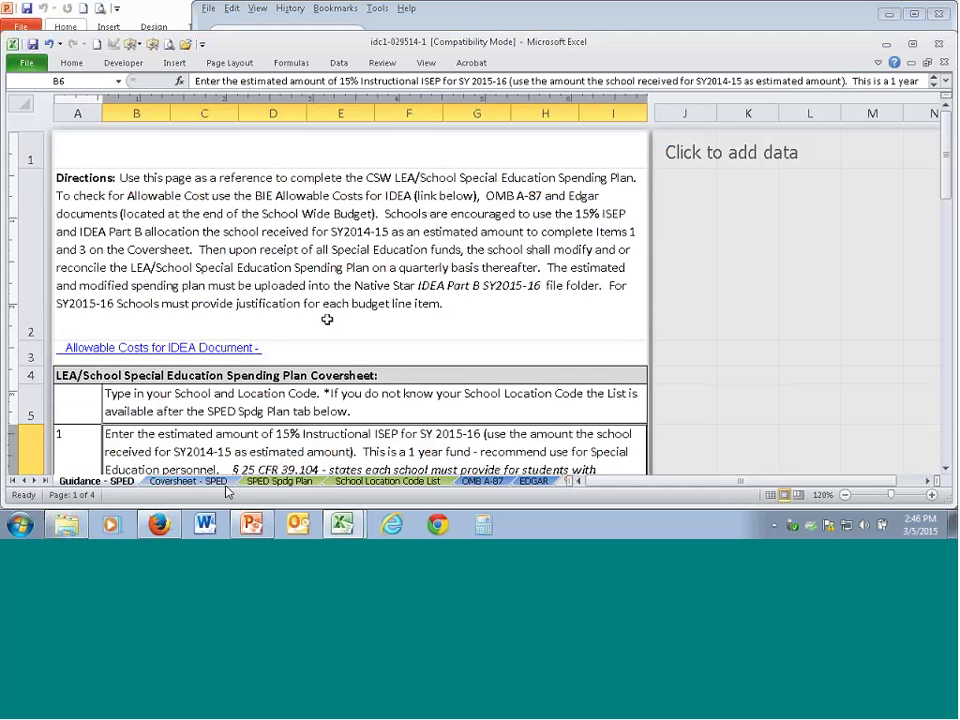
Show the fresh copy's SPED Spdg Plan sheet, scrolled down to the 0.00 totals with C89 selected
left_click(280, 481)
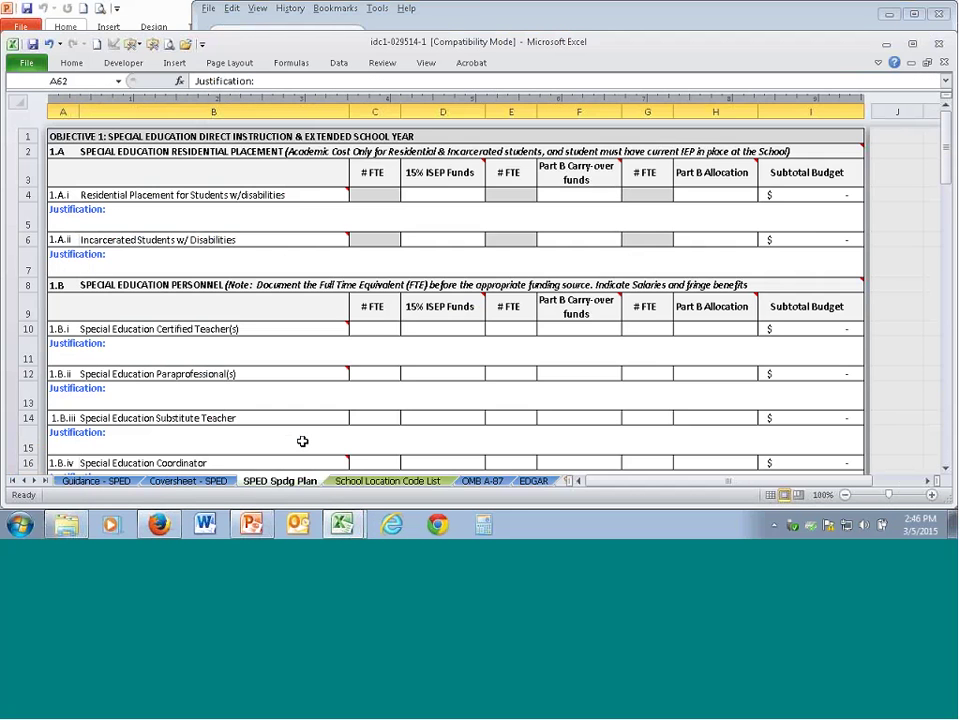
scroll(476, 360, "down", 2)
scroll(476, 361, "down", 10)
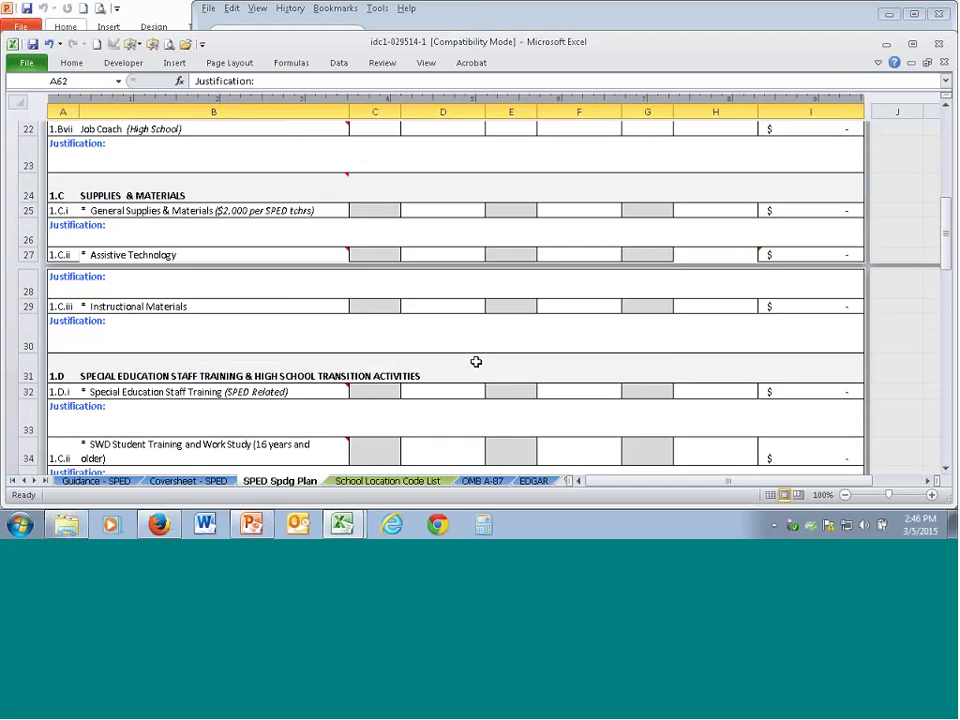
scroll(476, 361, "down", 12)
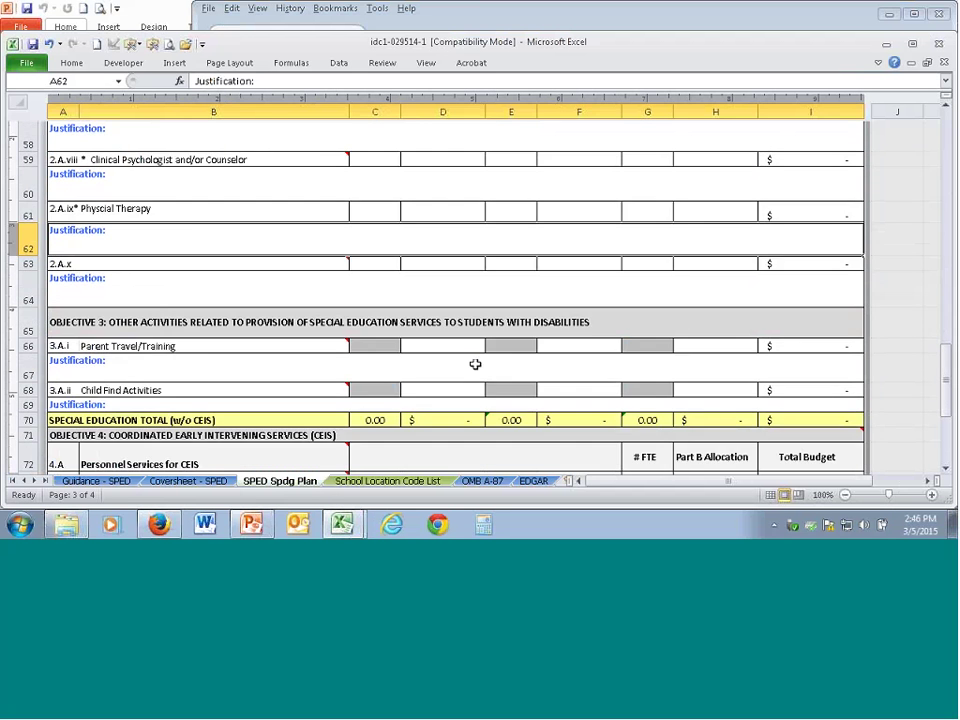
left_click(381, 441)
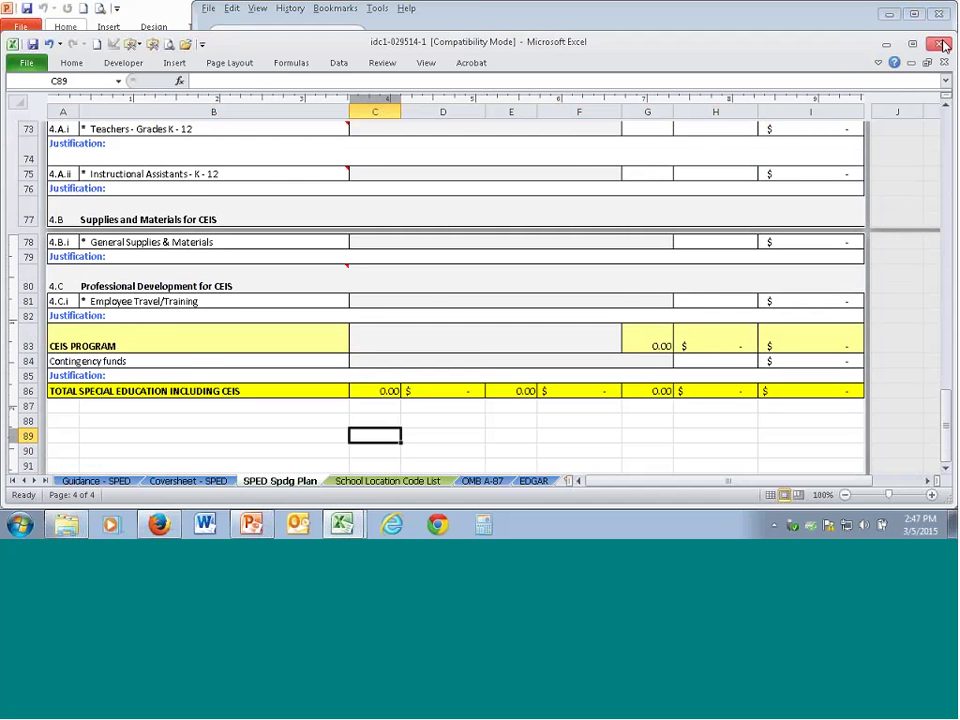
Close Firefox and both idc1-029514 workbooks without saving, then run slide 42 as a slide show
left_click(943, 45)
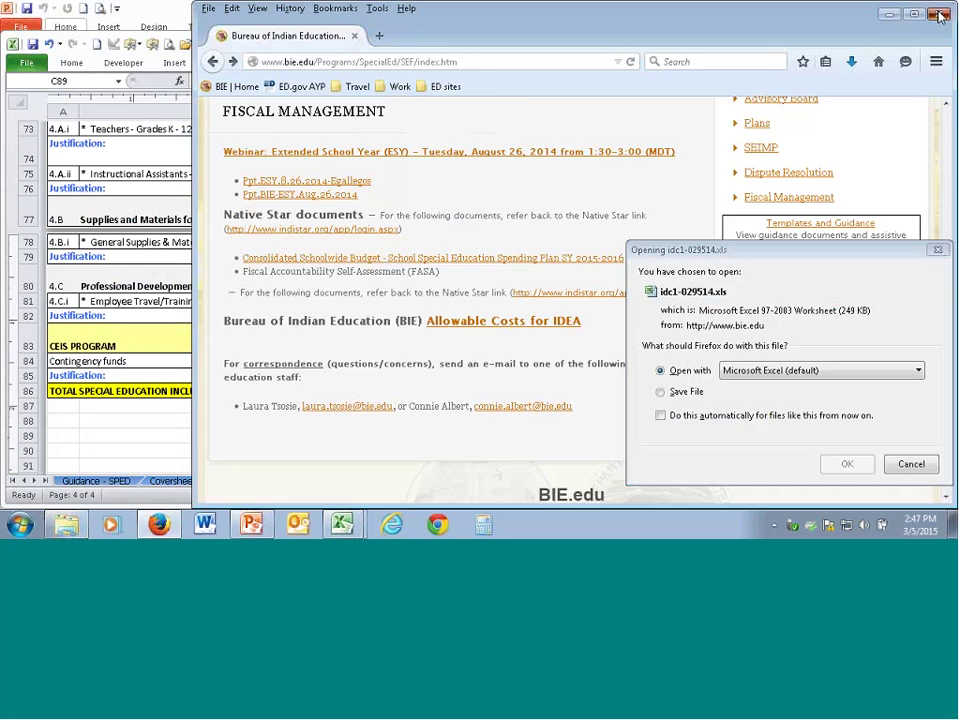
left_click(940, 14)
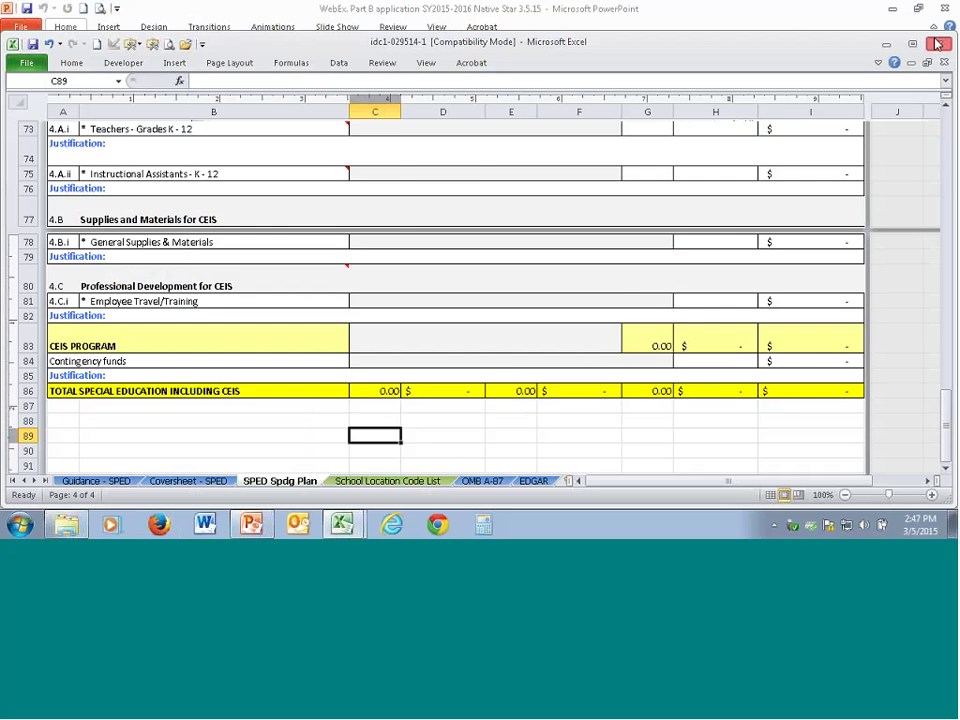
left_click(938, 44)
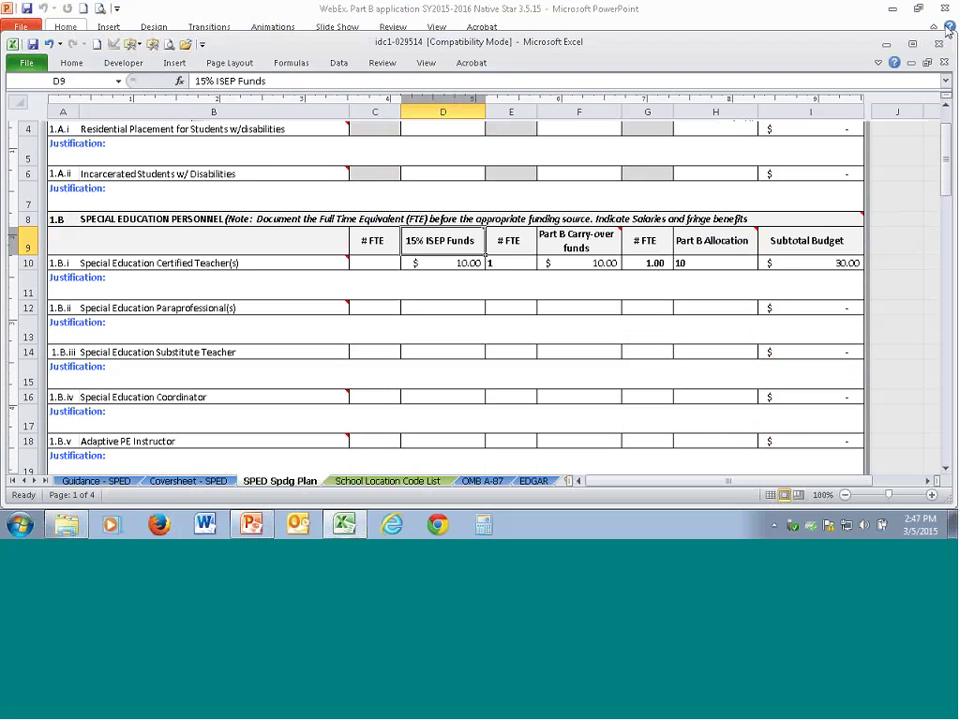
left_click(938, 44)
left_click(477, 291)
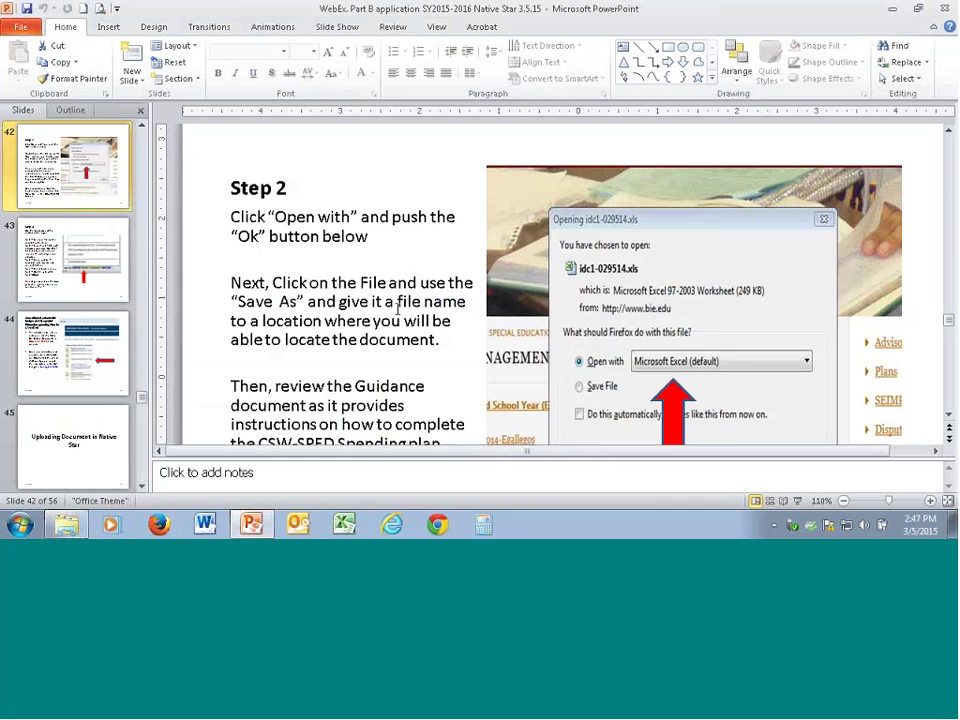
left_click(799, 501)
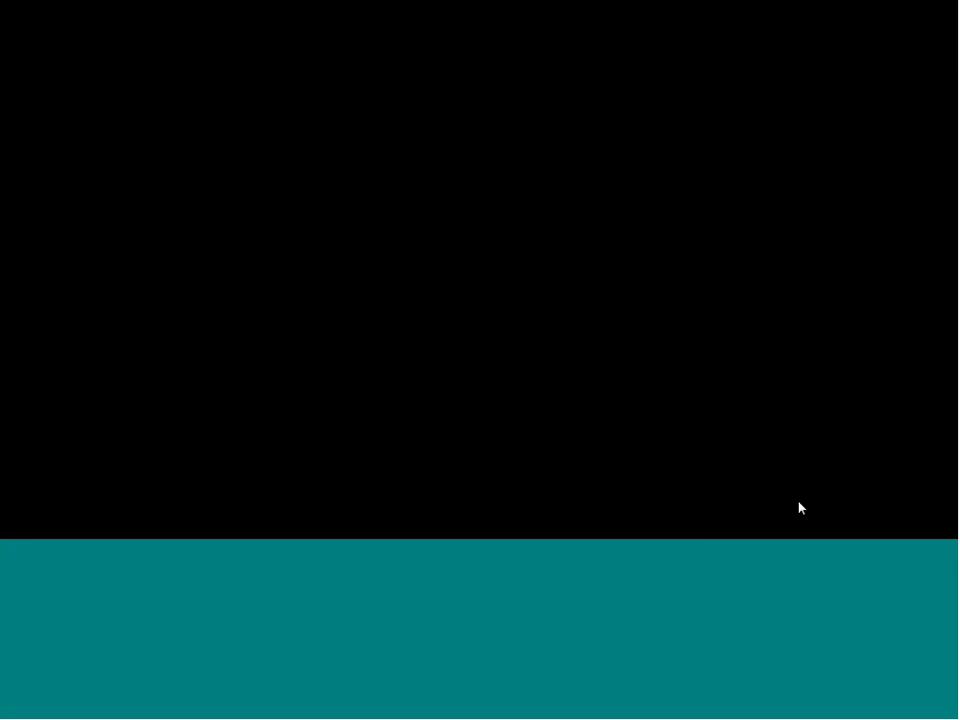
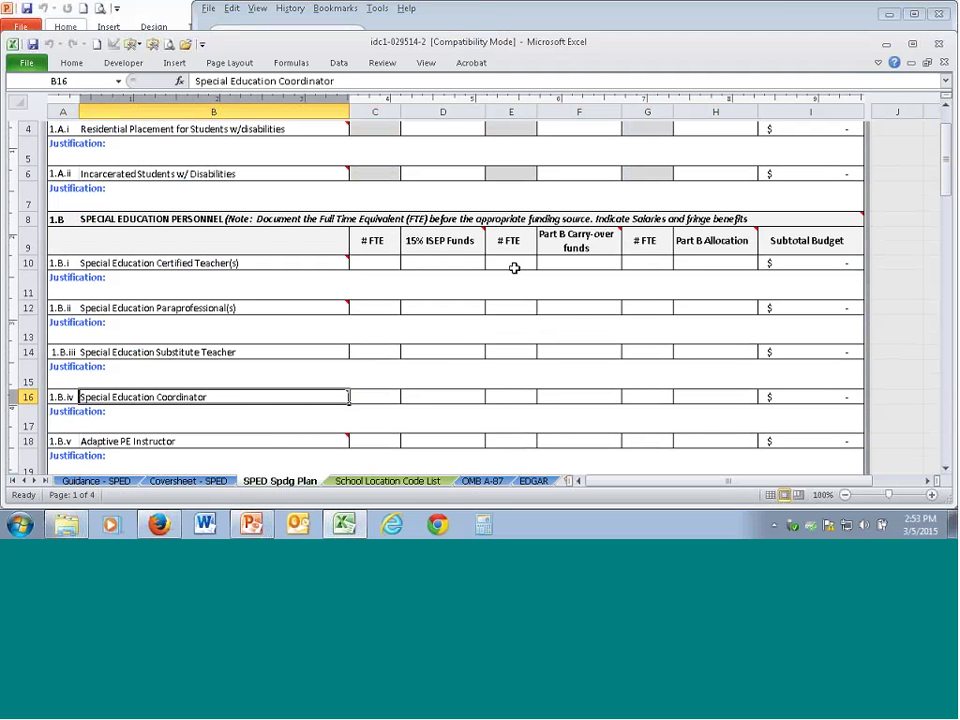
left_click(738, 396)
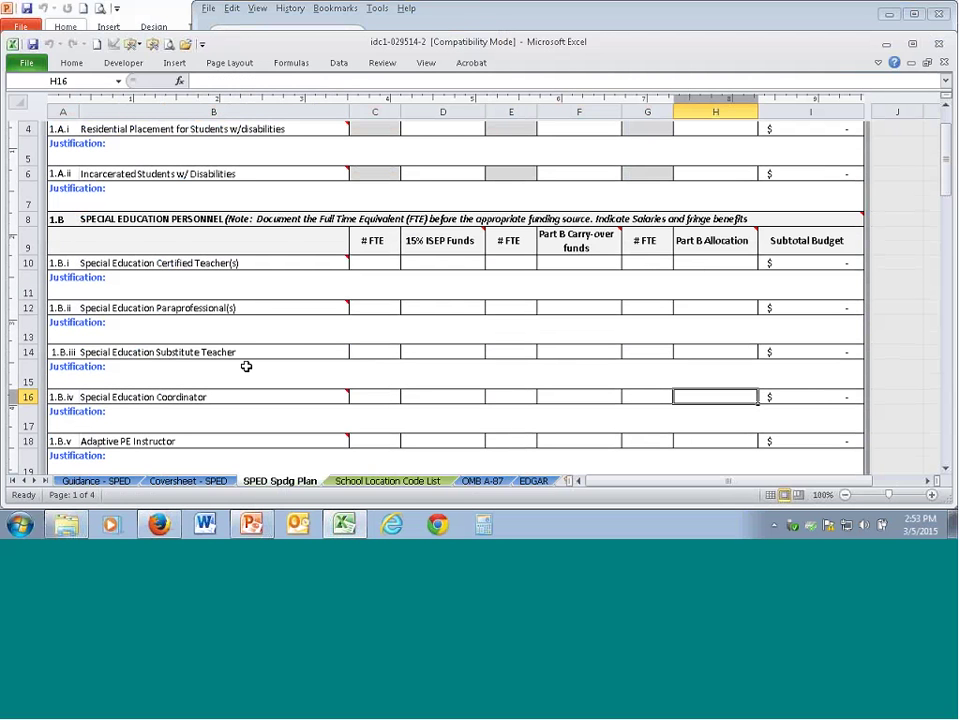
scroll(285, 364, "down", 2)
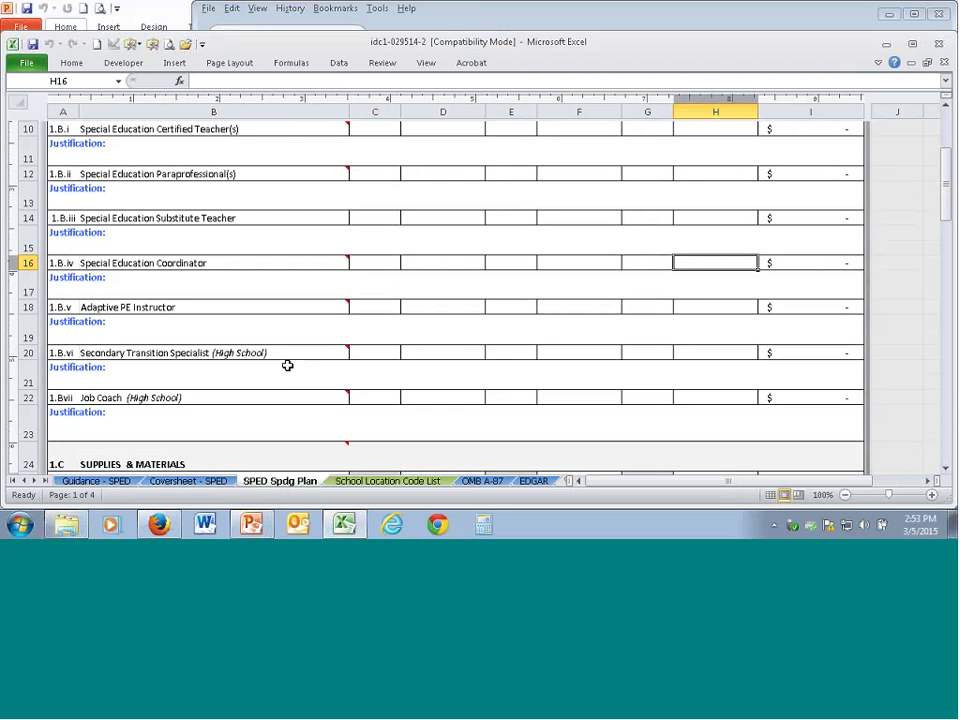
scroll(289, 360, "down", 1)
scroll(289, 360, "down", 5)
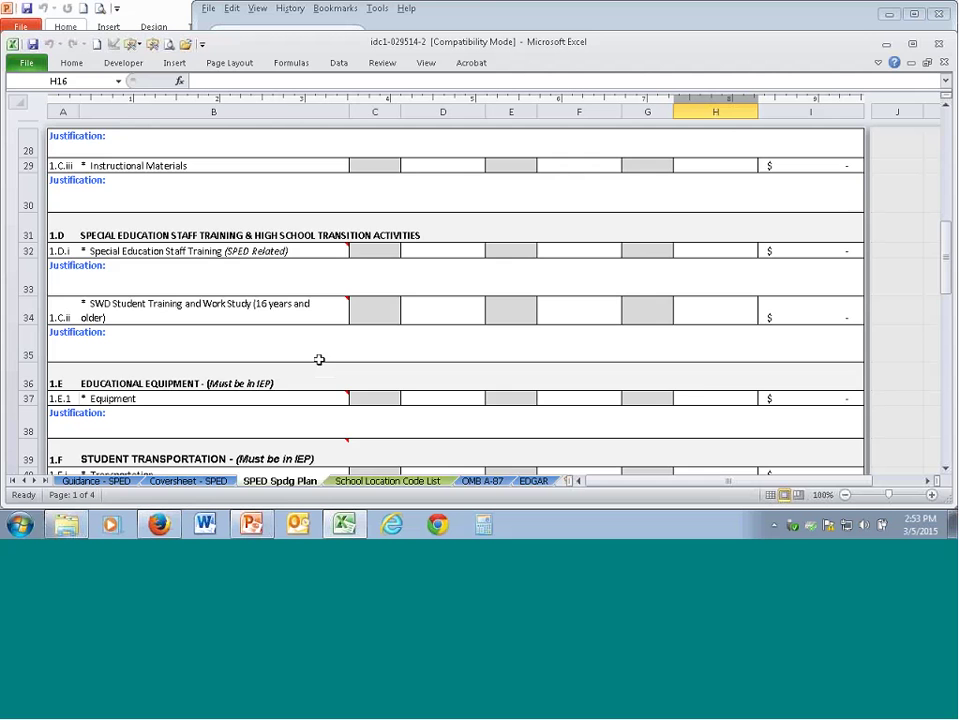
scroll(292, 356, "down", 4)
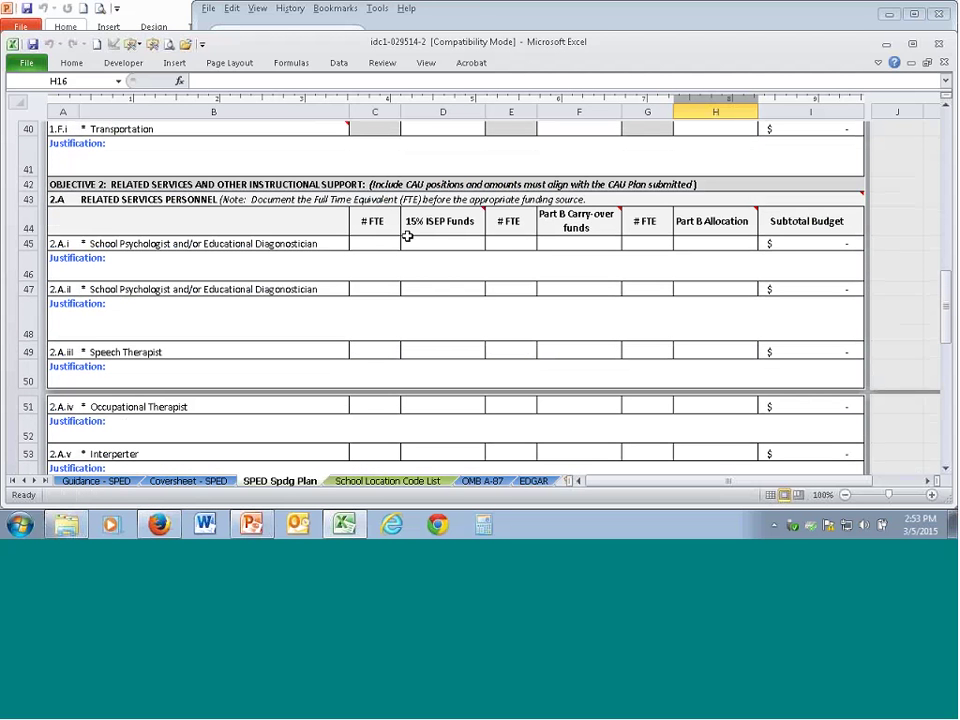
left_click(252, 269)
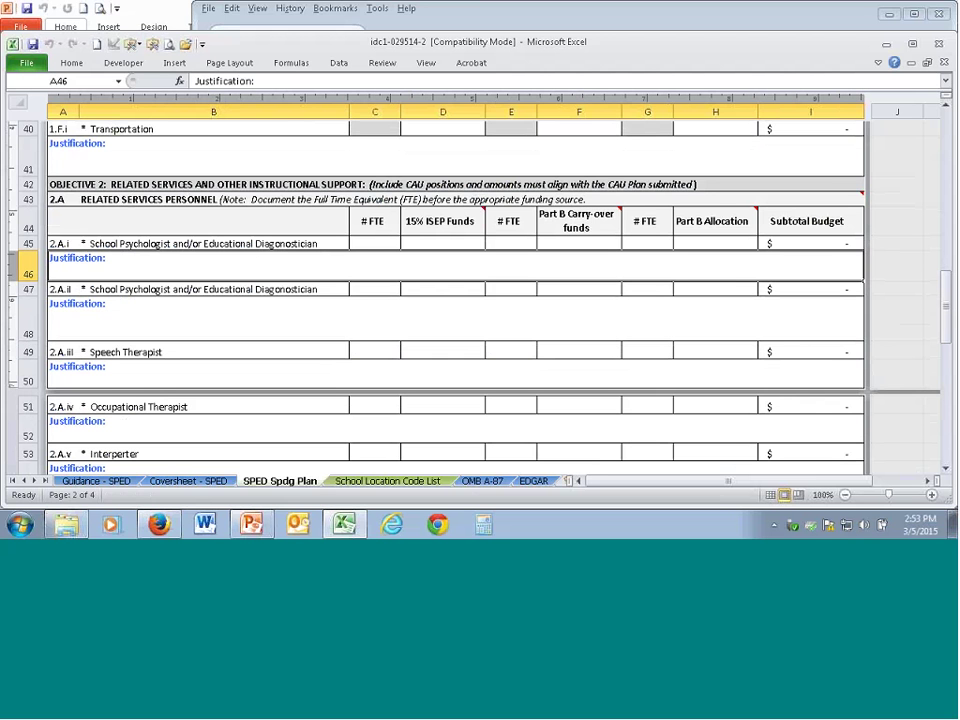
scroll(225, 298, "down", 3)
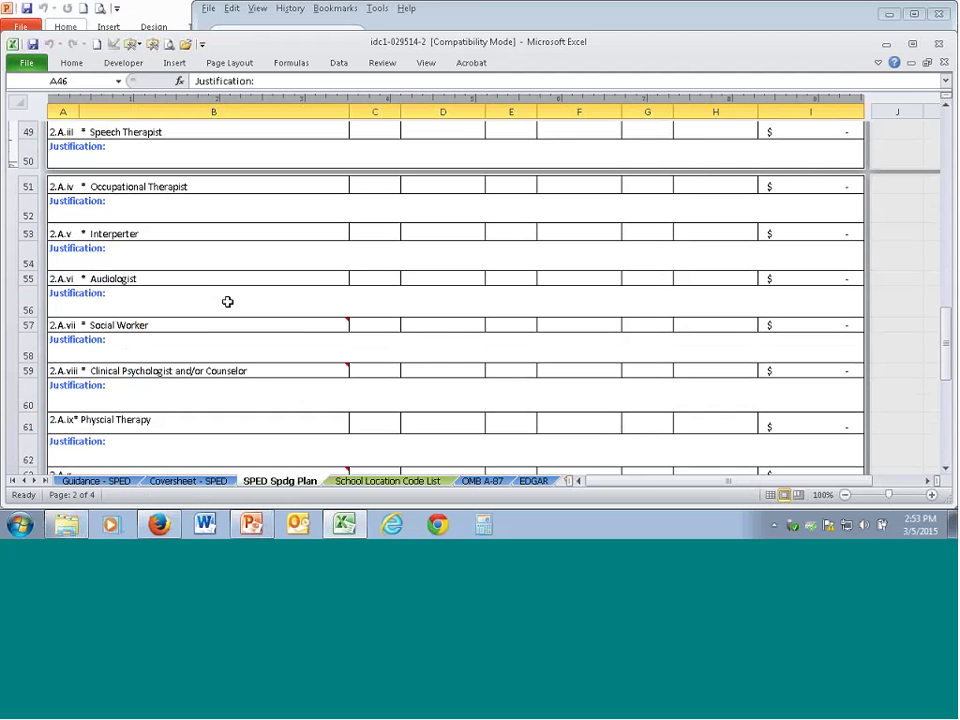
left_click(340, 454)
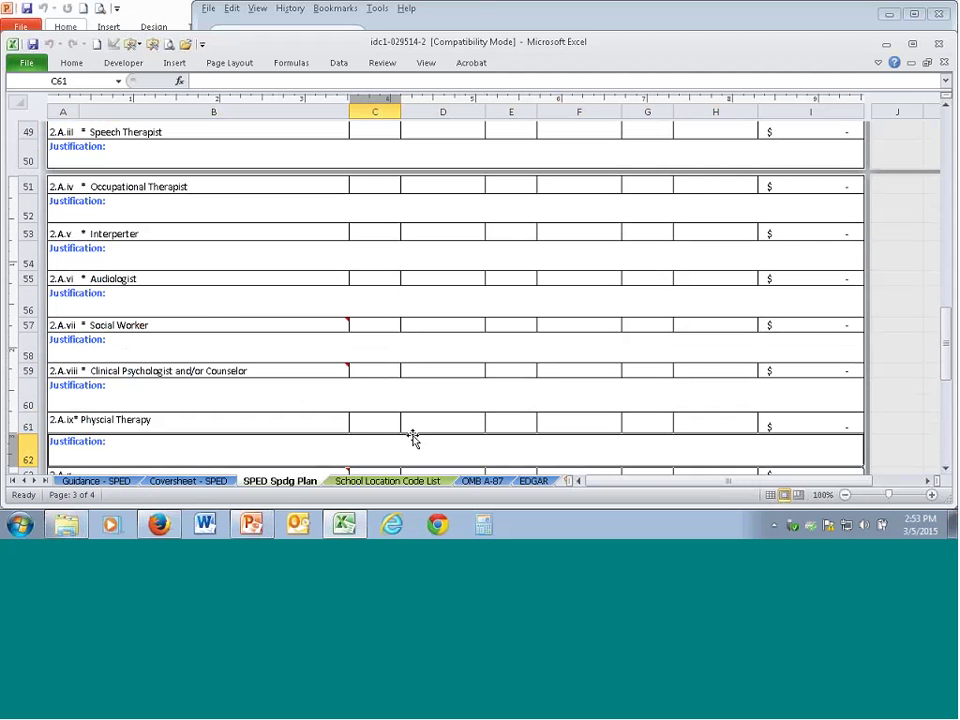
left_click(443, 421)
key("Right")
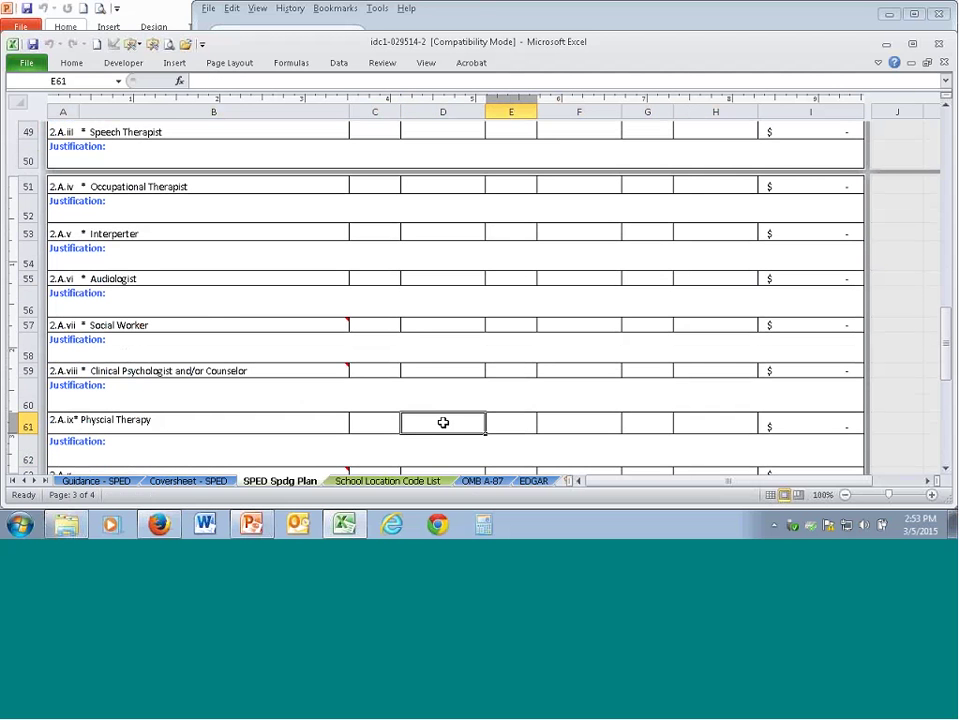
scroll(519, 414, "up", 4)
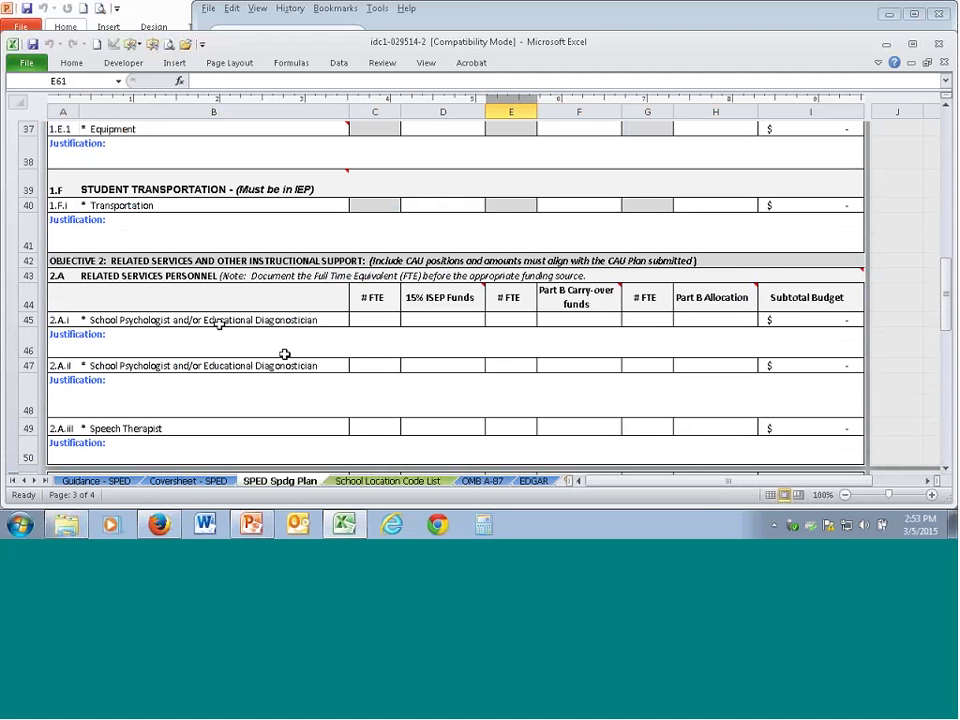
left_click(647, 321)
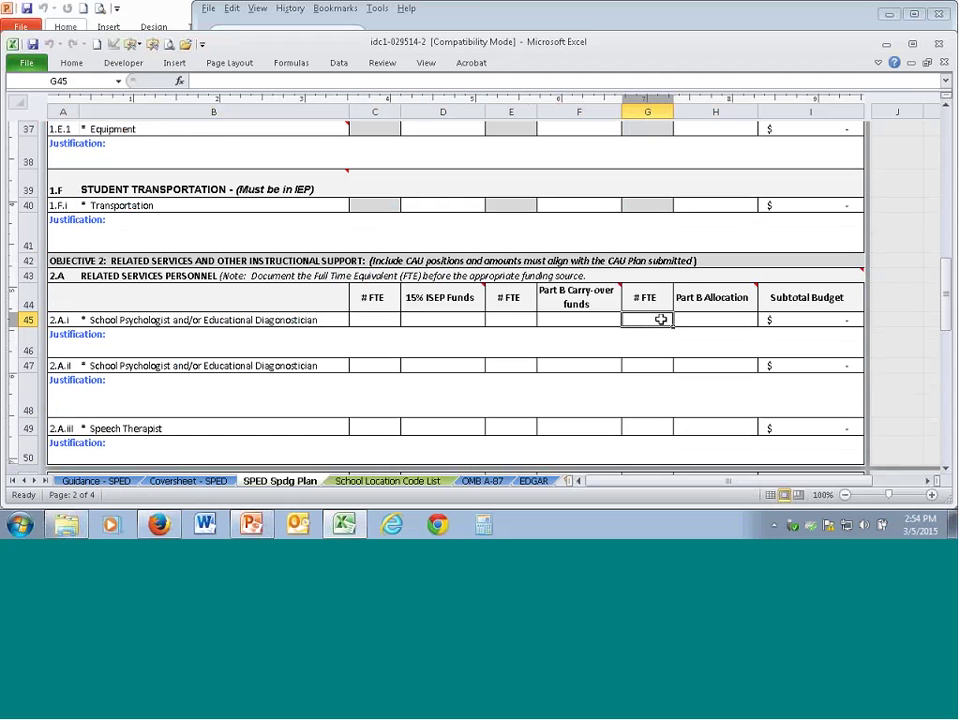
type("1")
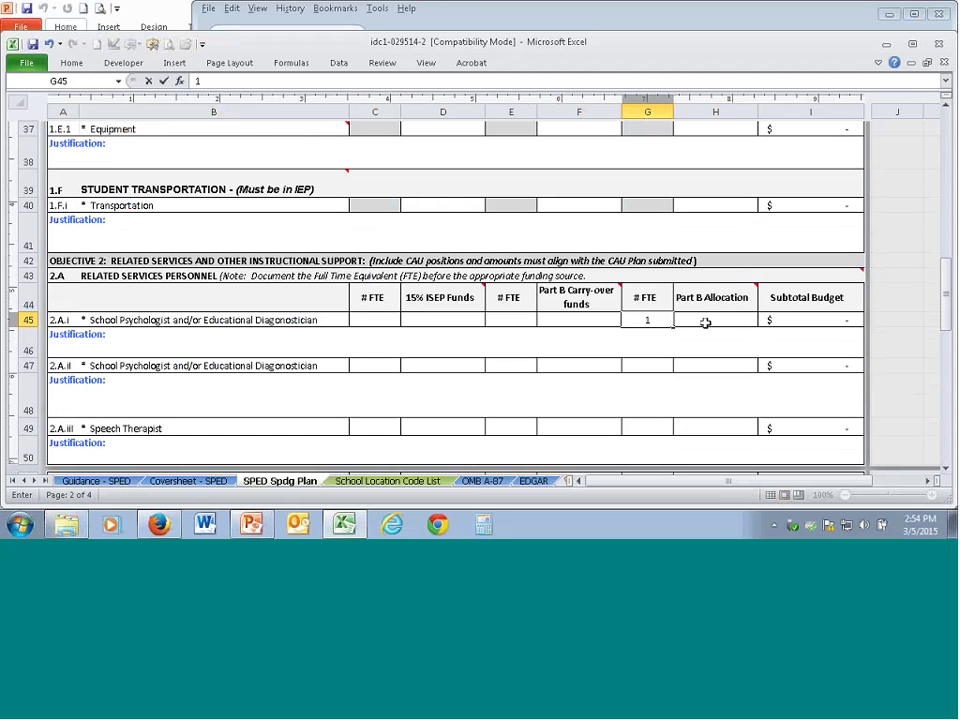
left_click(705, 322)
left_click(326, 343)
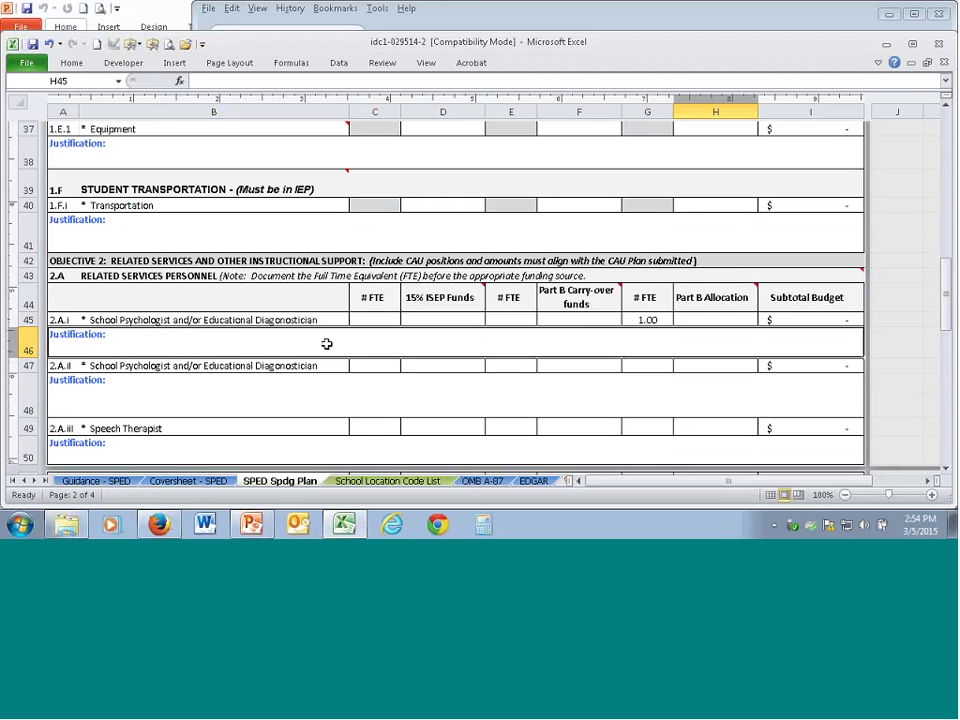
left_click(293, 81)
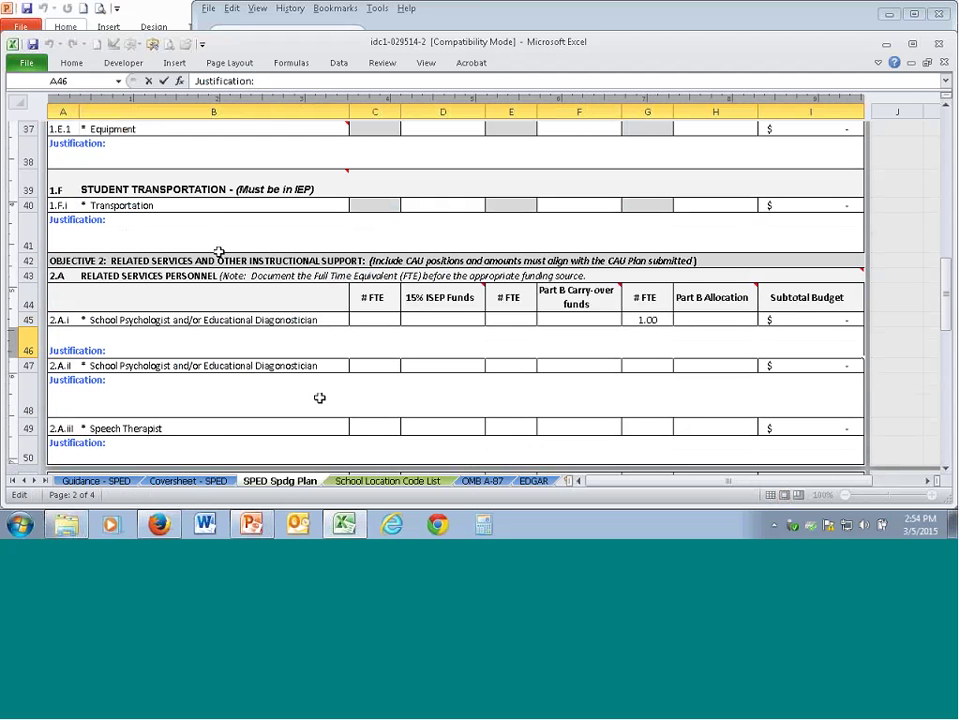
left_click(649, 320)
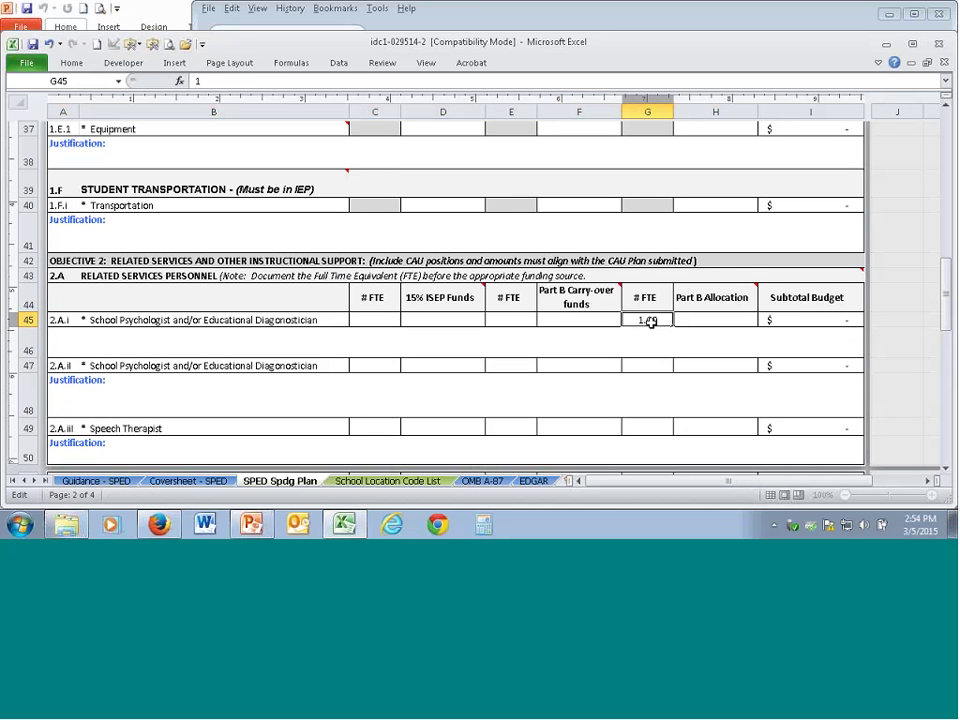
key("BackSpace")
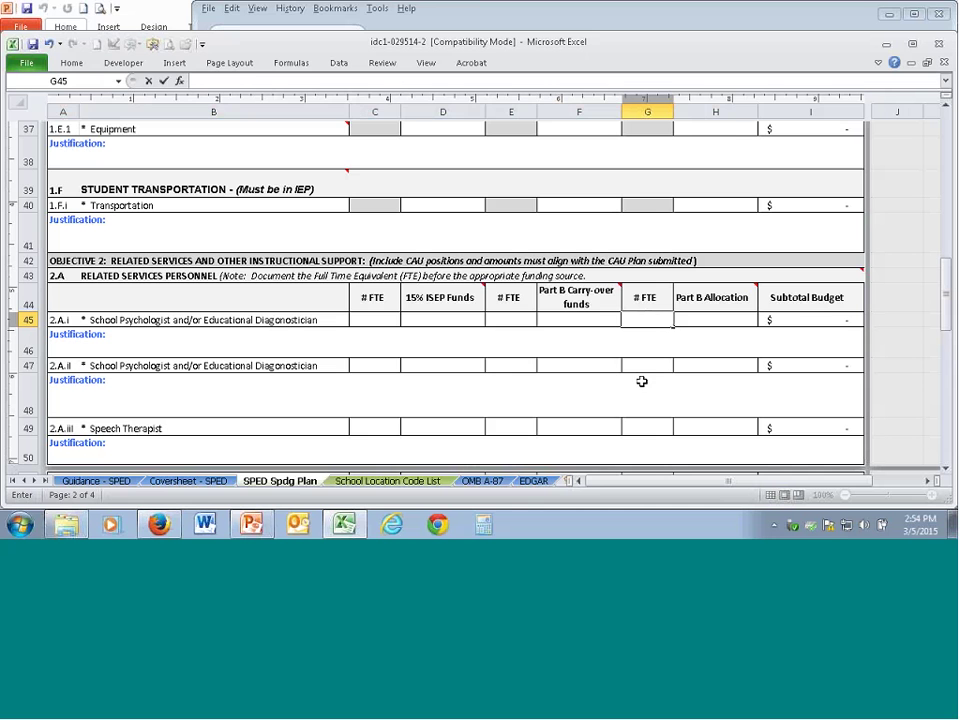
left_click(413, 343)
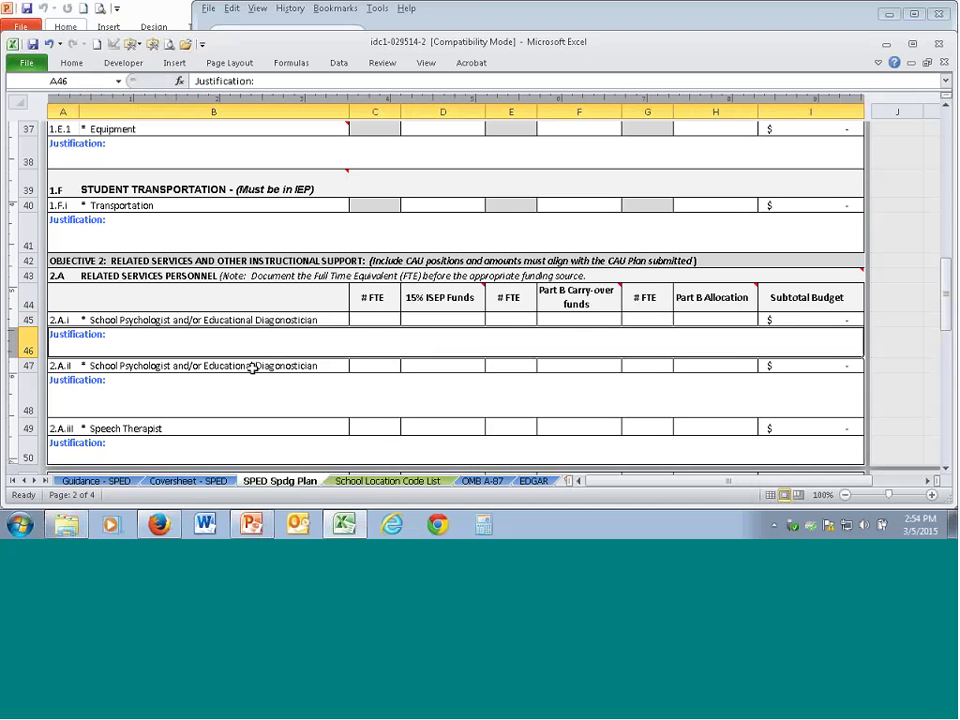
left_click(267, 388)
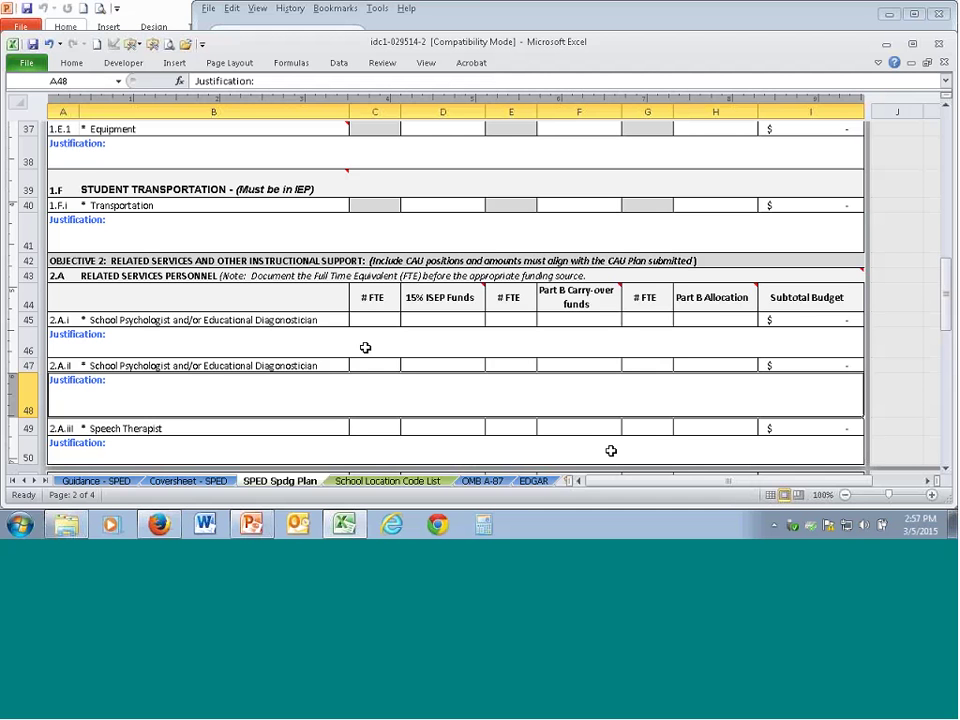
scroll(365, 347, "down", 4)
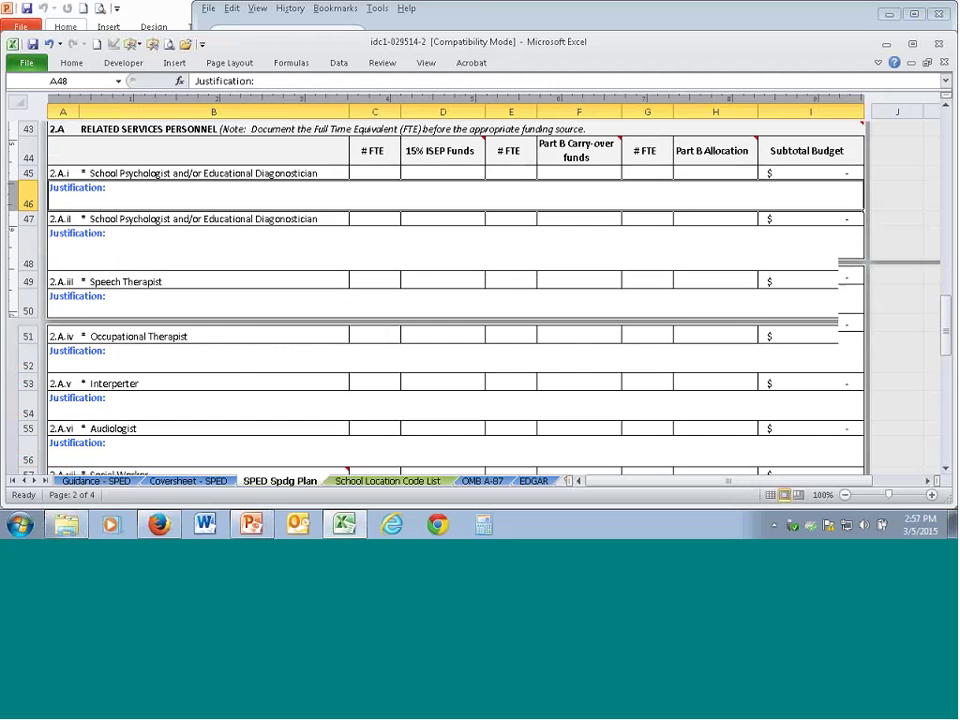
scroll(310, 373, "down", 2)
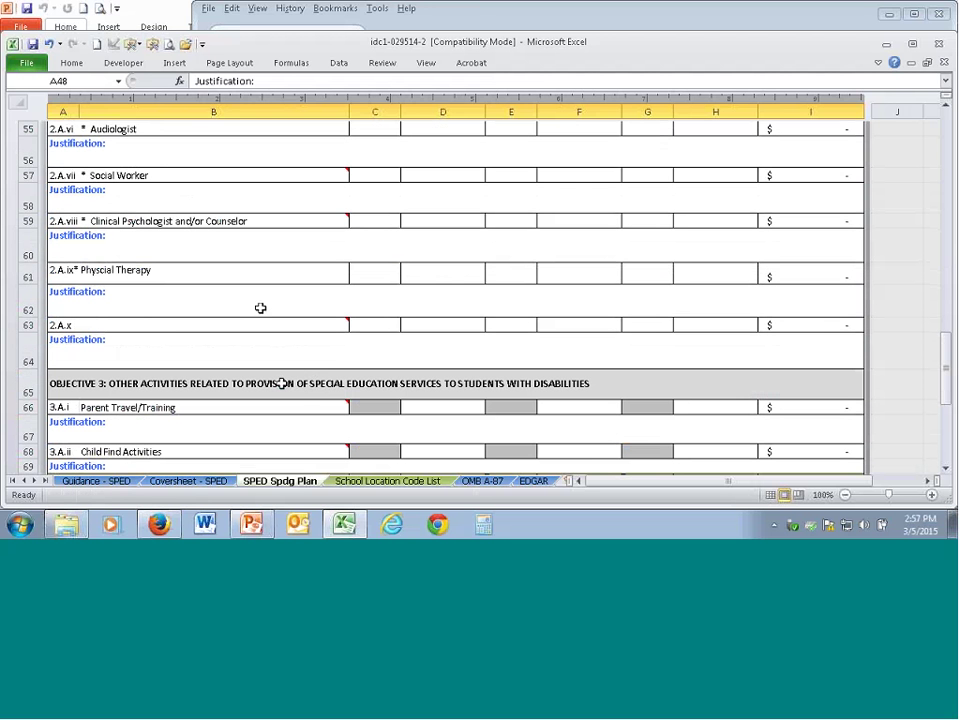
scroll(260, 308, "down", 1)
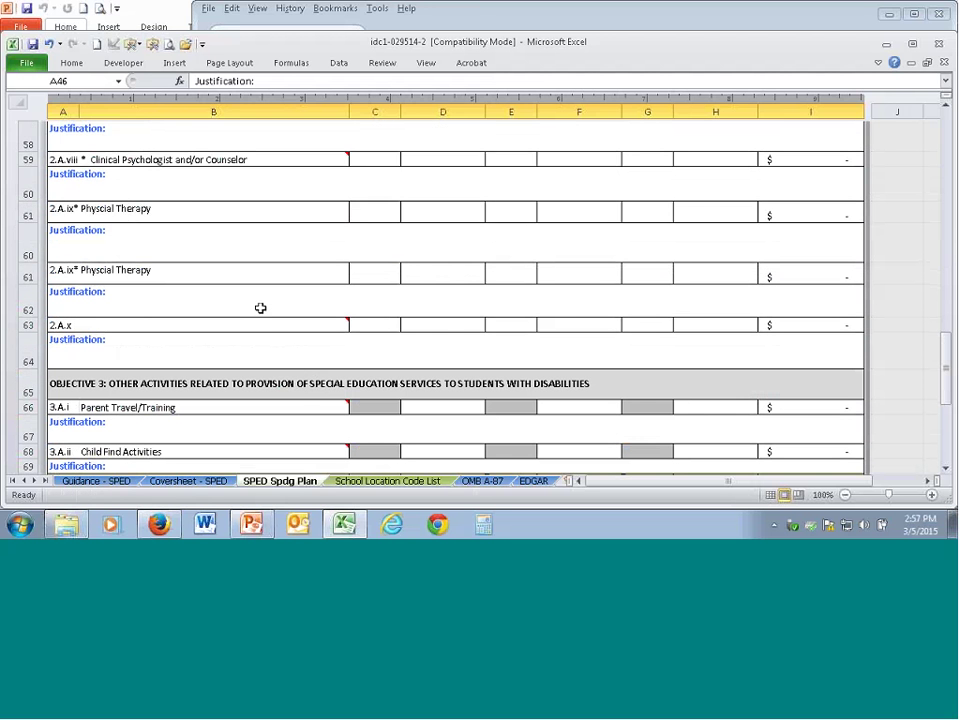
scroll(319, 367, "down", 3)
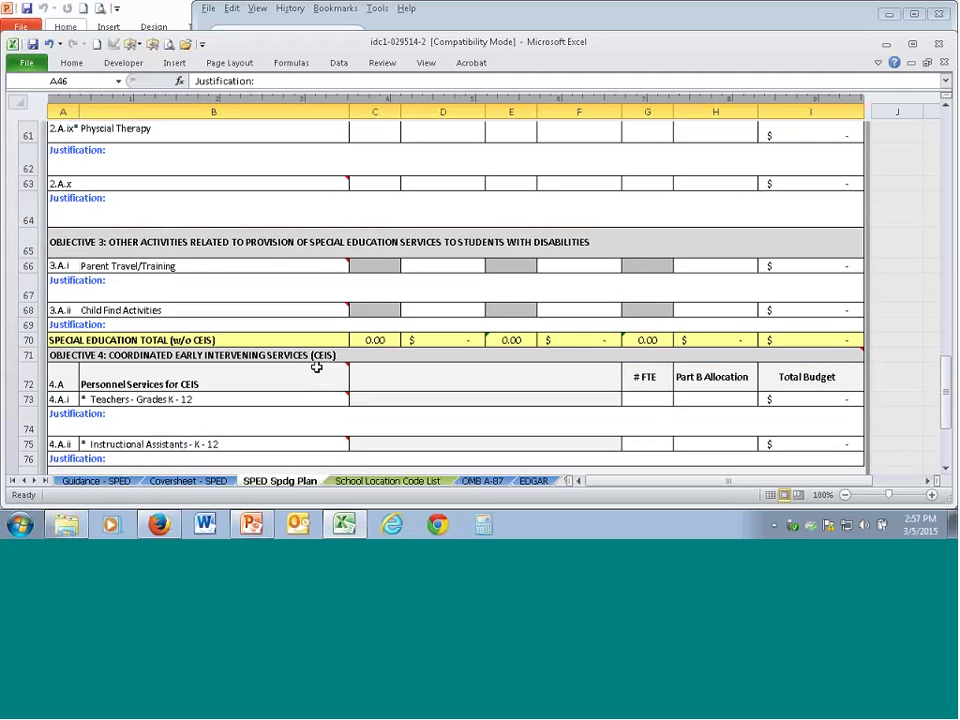
scroll(316, 367, "down", 1)
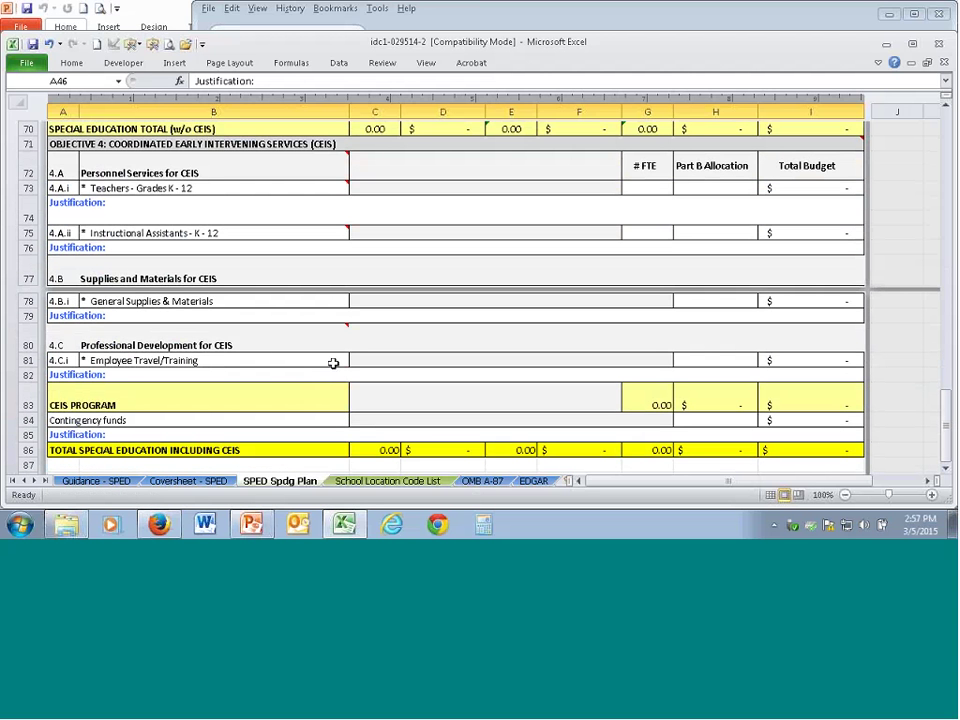
scroll(332, 362, "down", 1)
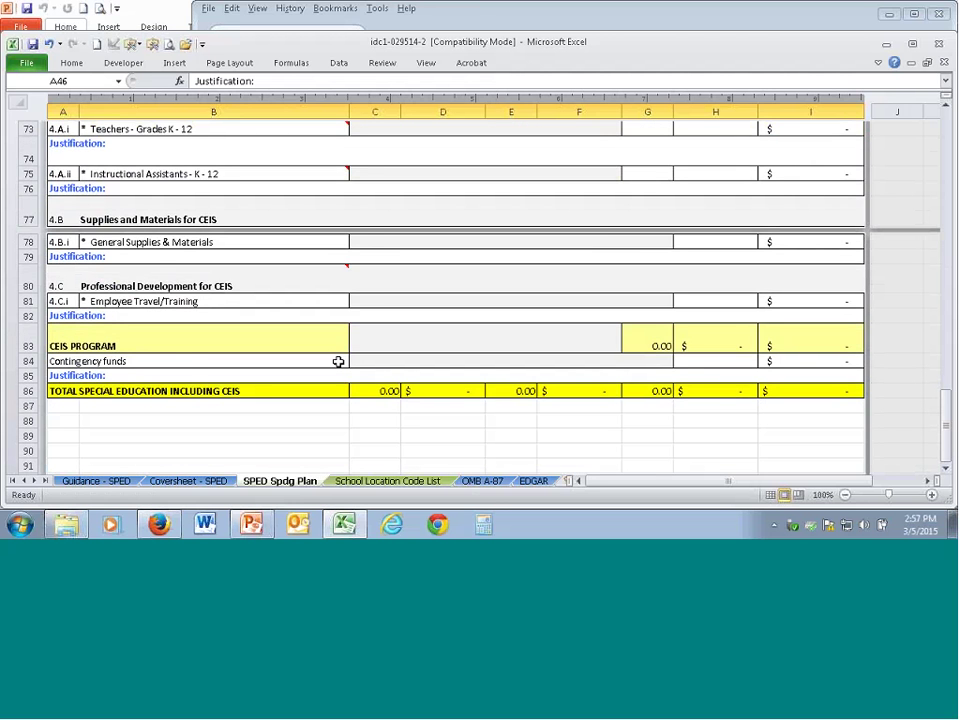
scroll(350, 361, "up", 1)
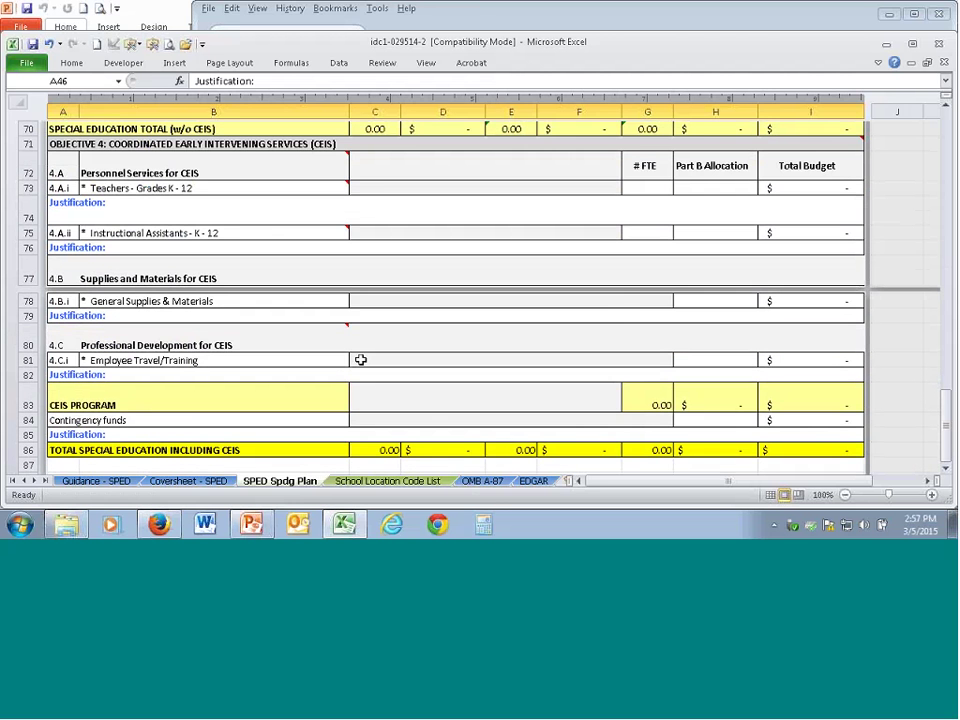
scroll(360, 359, "up", 2)
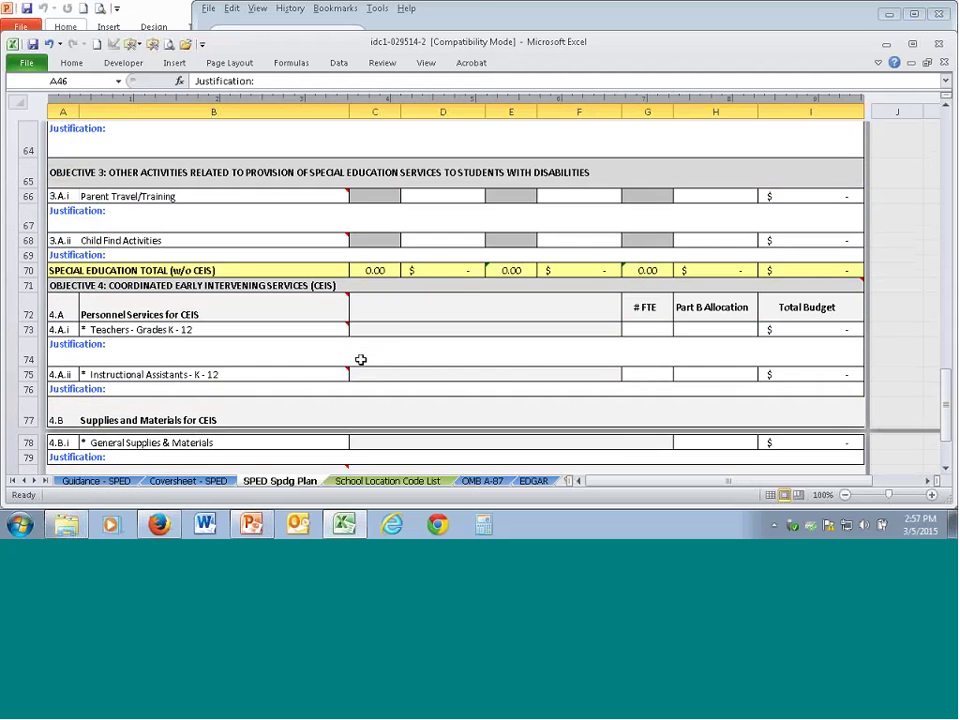
scroll(421, 353, "up", 2)
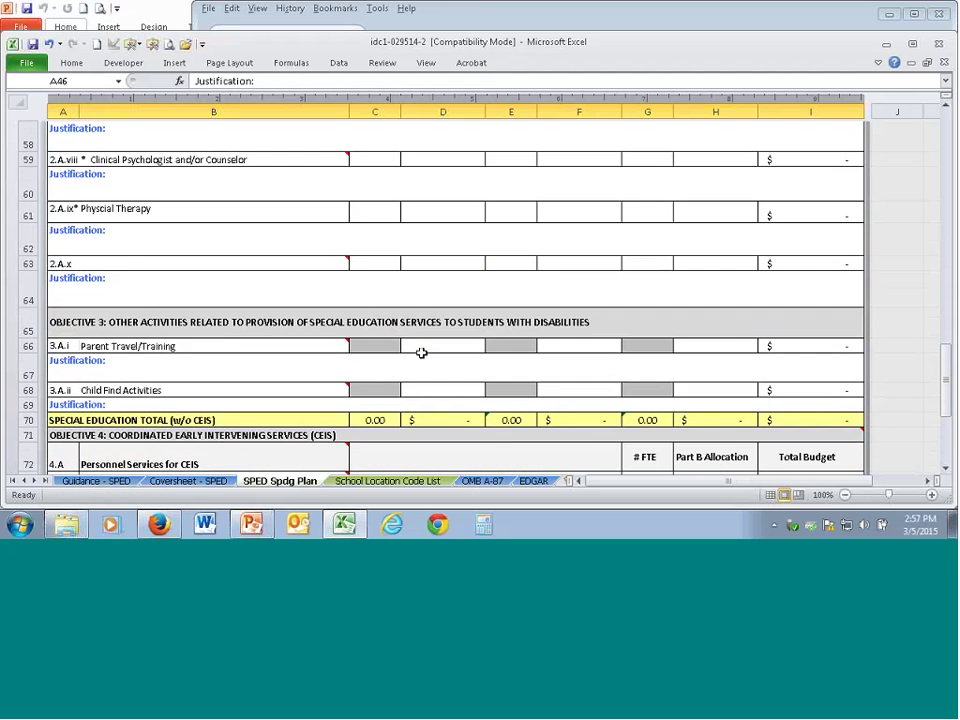
scroll(421, 353, "up", 4)
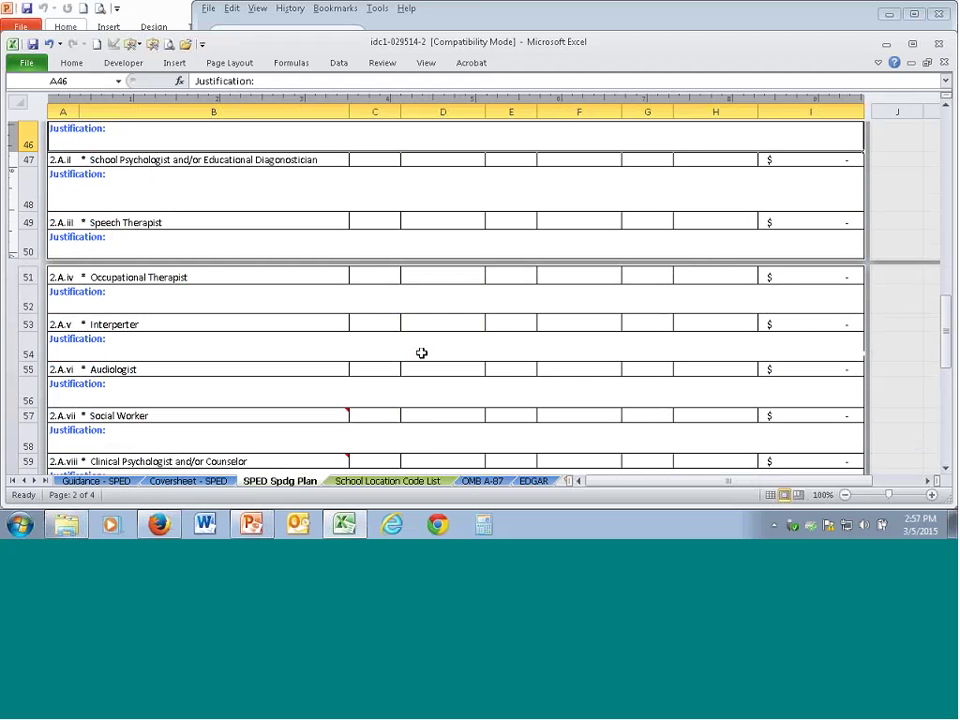
scroll(421, 353, "up", 1)
scroll(339, 236, "up", 3)
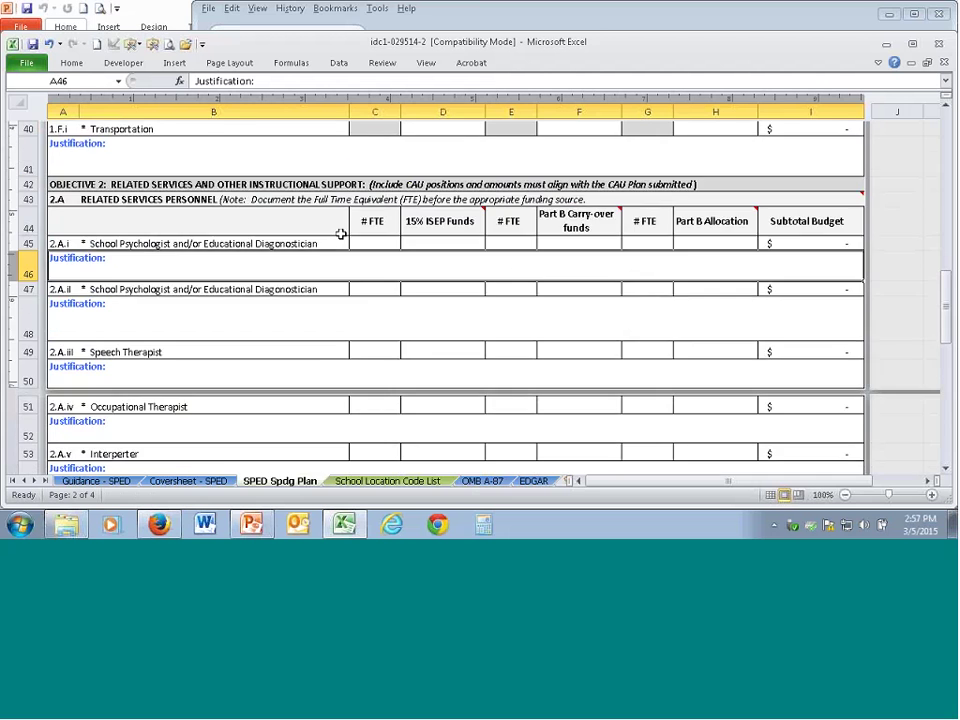
scroll(340, 234, "up", 3)
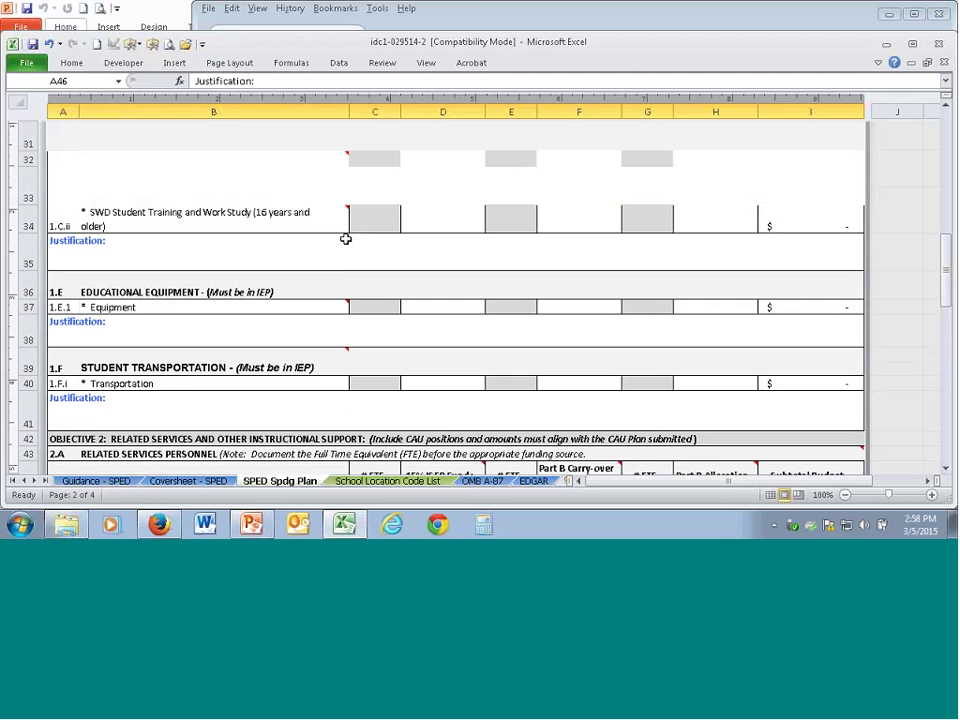
scroll(345, 239, "up", 8)
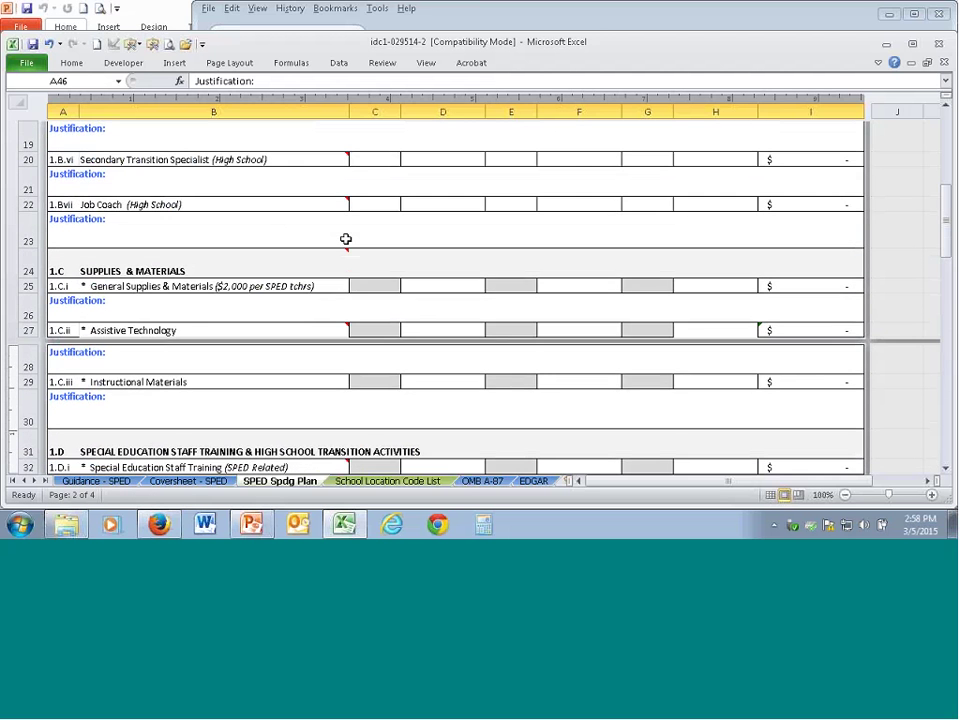
scroll(345, 239, "down", 1)
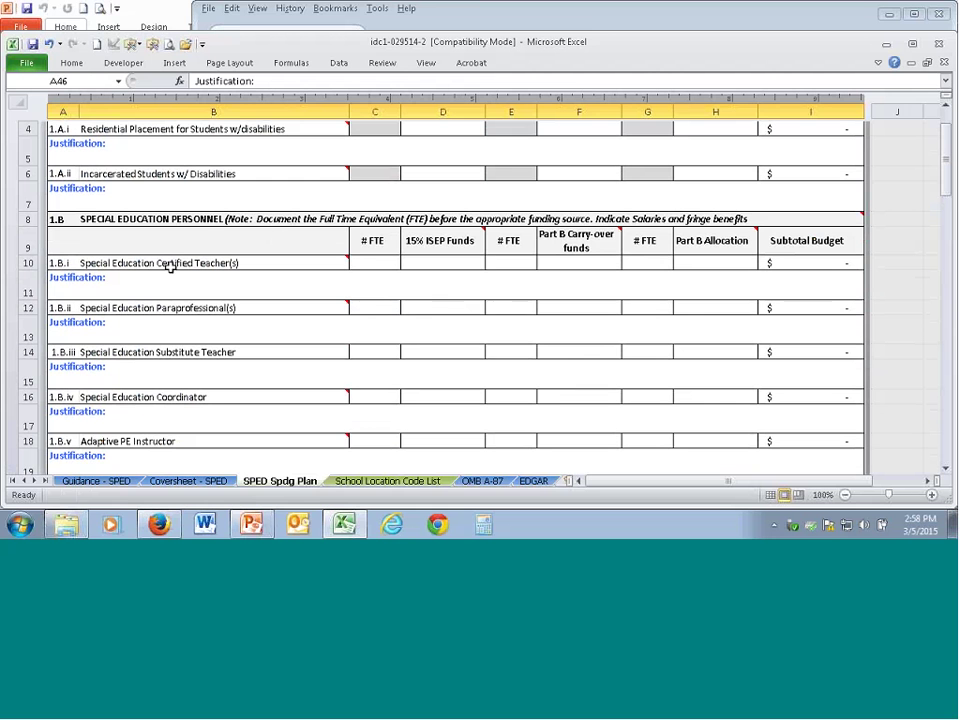
mouse_move(178, 263)
scroll(348, 268, "up", 1)
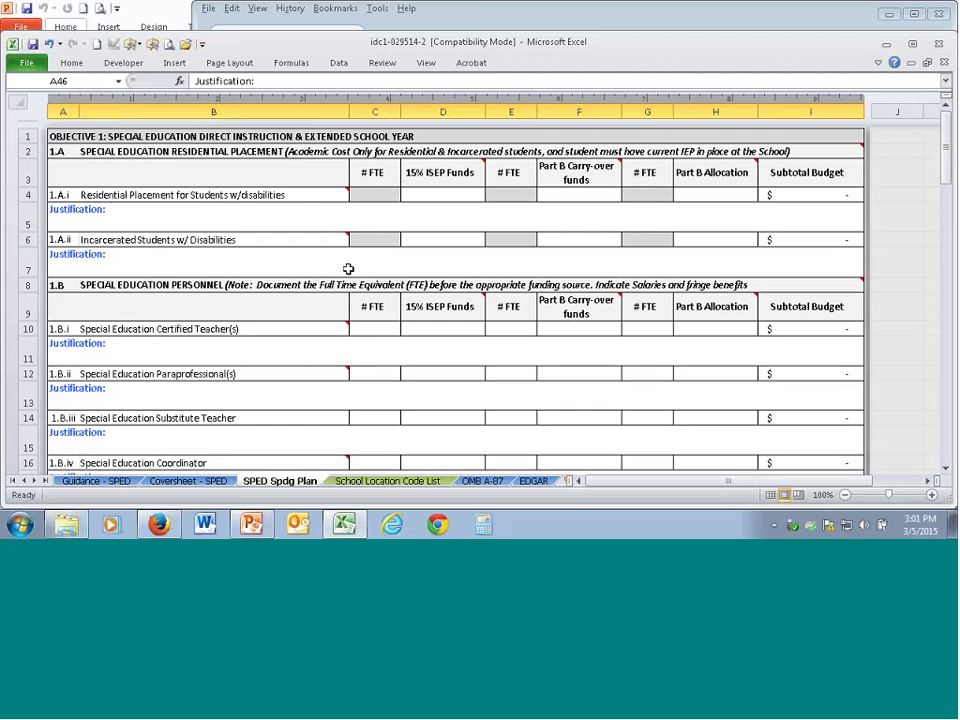
mouse_move(331, 196)
scroll(383, 236, "down", 1)
scroll(383, 236, "up", 1)
left_click(393, 331)
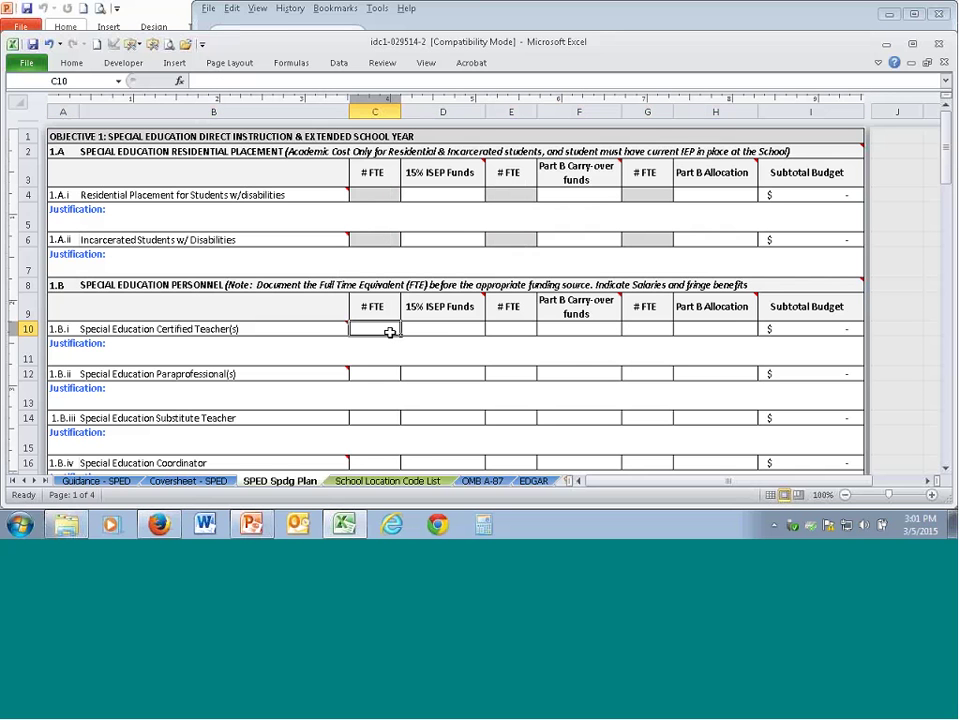
key("Tab")
mouse_move(280, 369)
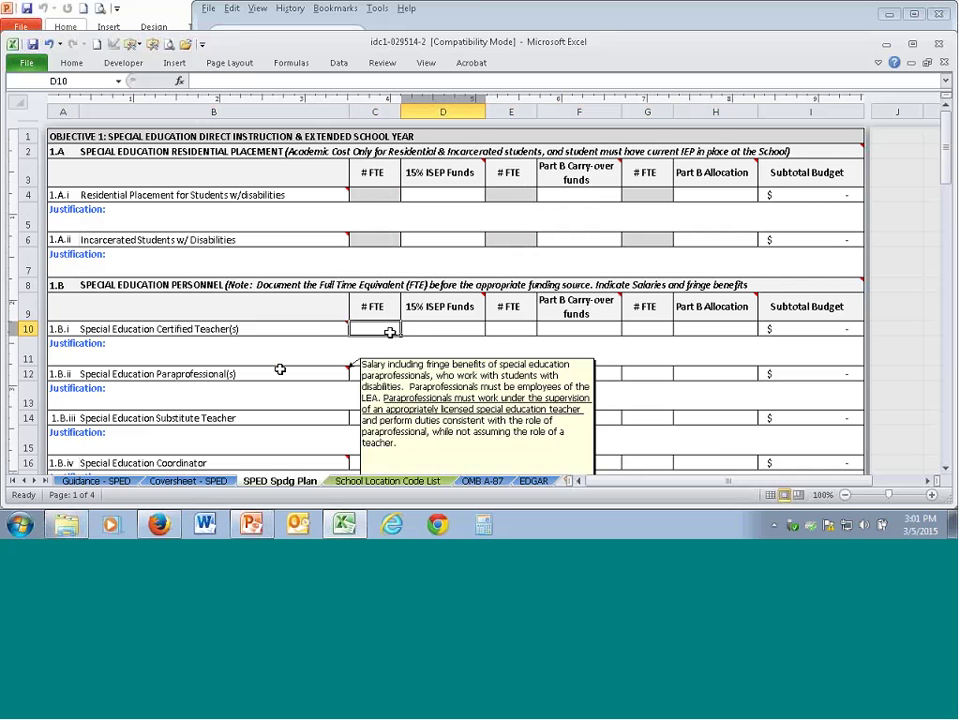
scroll(343, 358, "down", 2)
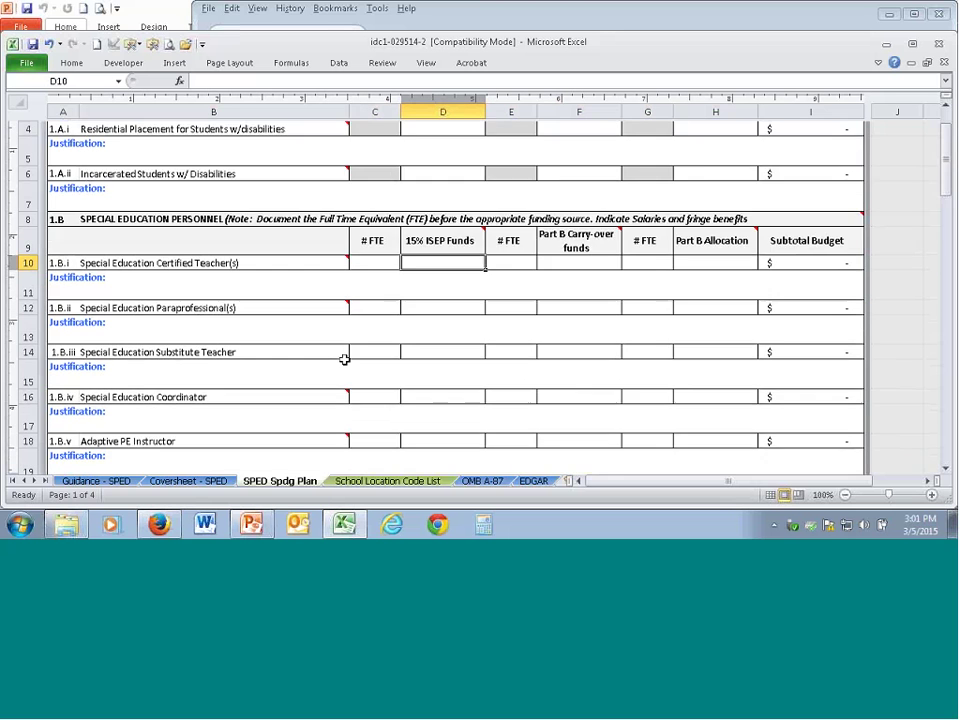
scroll(343, 358, "down", 2)
scroll(343, 358, "up", 2)
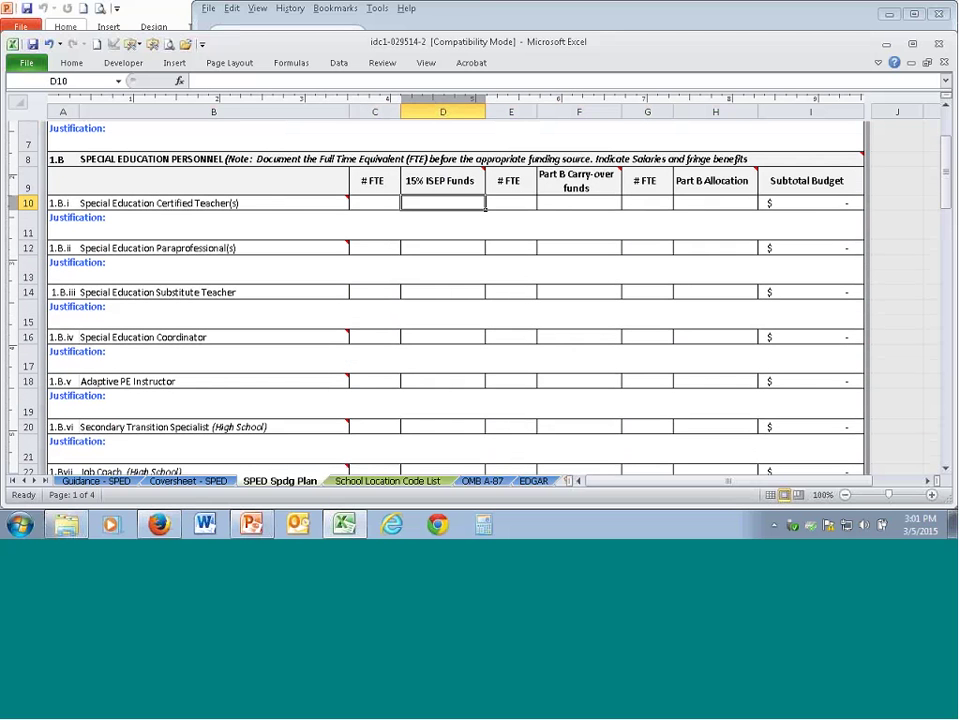
left_click(270, 207)
mouse_move(270, 207)
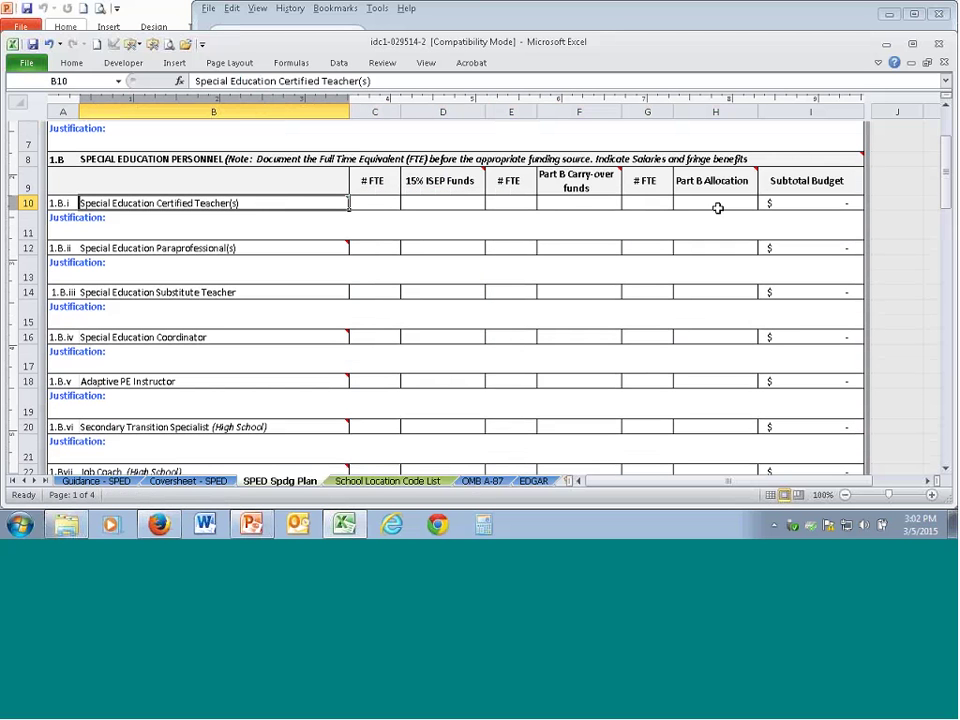
Scroll the SPED Spdg Plan sheet to review Special Education Personnel rows 1.B.i through 1.B.vii
scroll(456, 208, "down", 1)
scroll(456, 208, "up", 1)
mouse_move(452, 194)
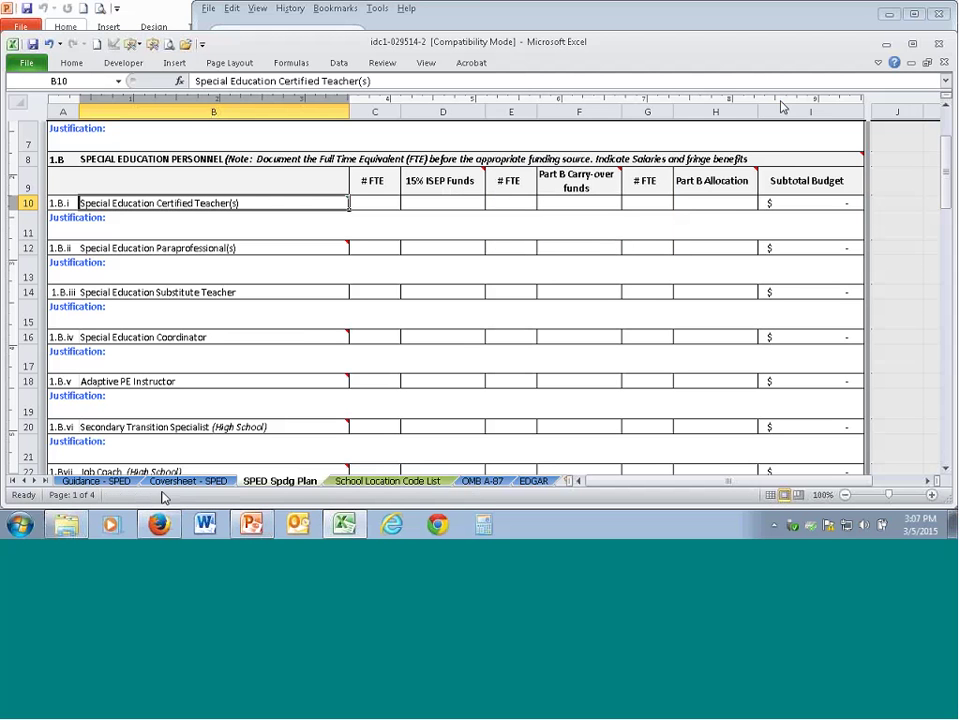
Close Firefox and the Explorer window, then close the idc1-029514-2 workbook without saving
left_click(944, 17)
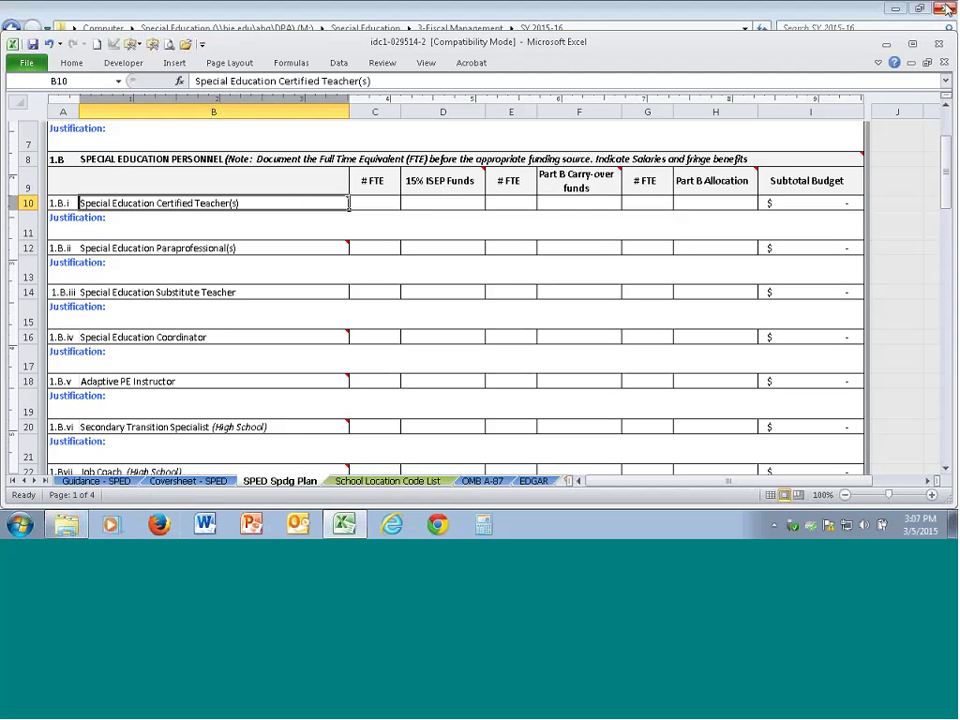
left_click(945, 8)
left_click(943, 62)
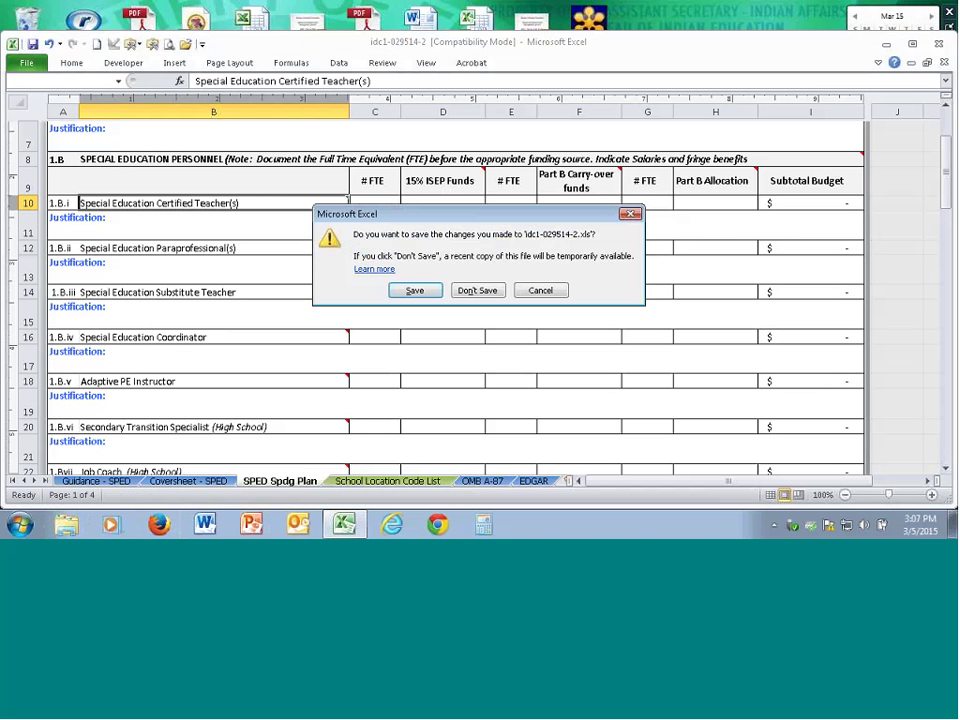
left_click(477, 290)
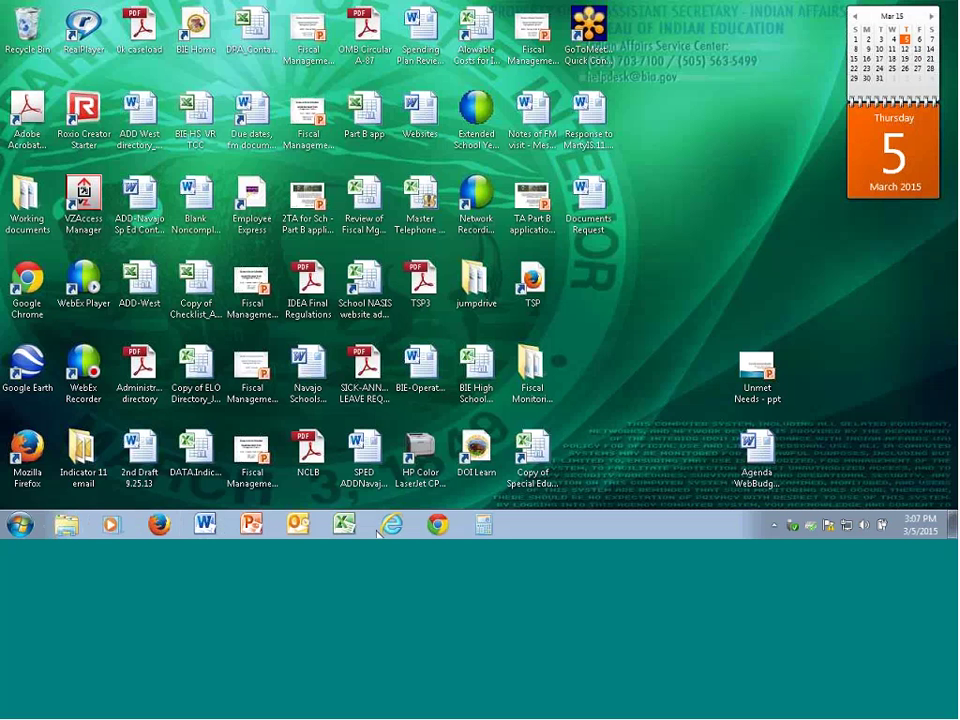
Bring up Outlook's Inbox and let it sync in three new unread messages
left_click(298, 525)
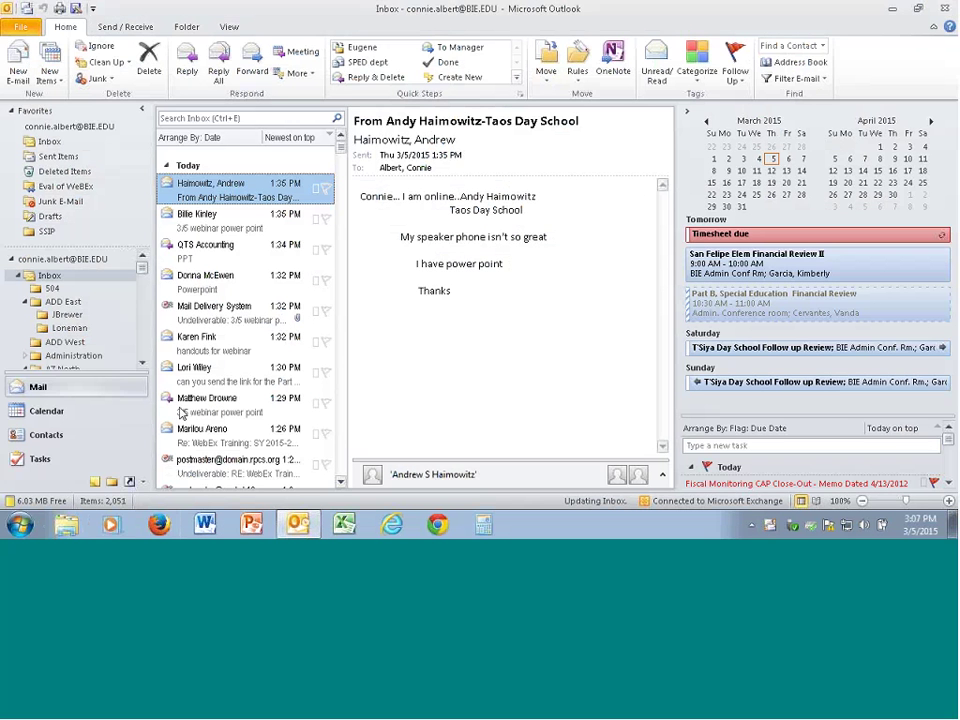
mouse_move(300, 532)
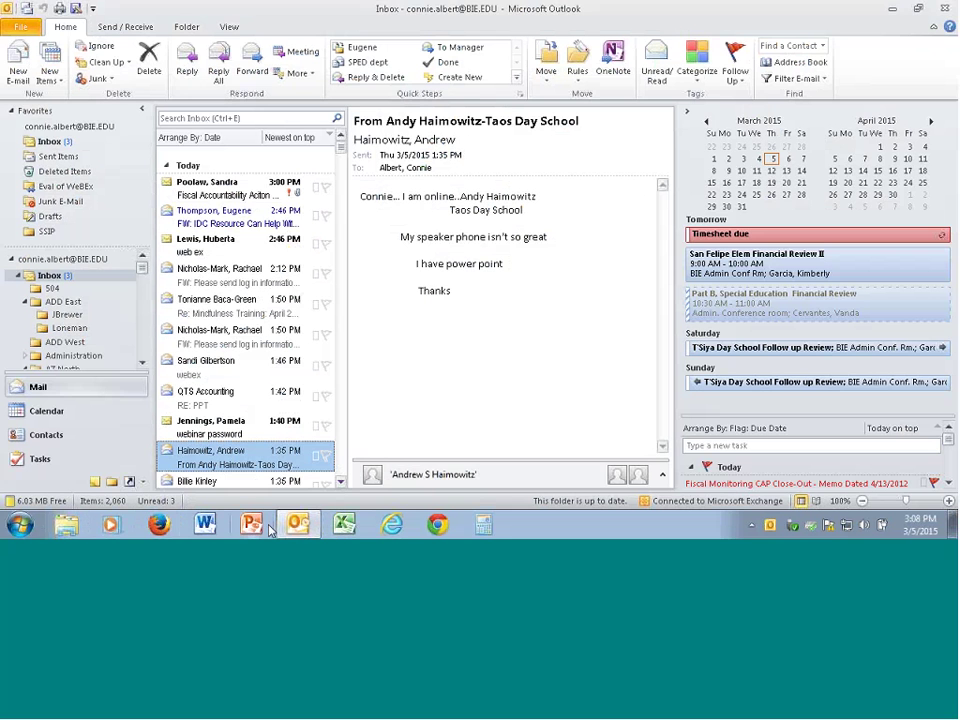
Browse the M: Special Education drive into Special Education, then the 3-Fiscal Management folder
left_click(66, 526)
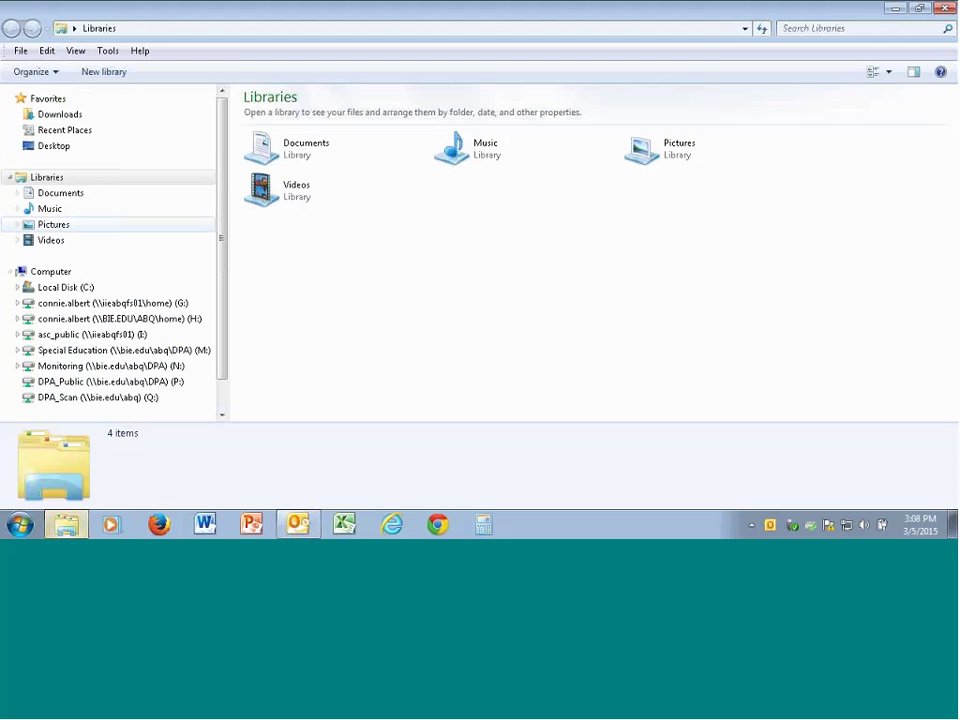
left_click(135, 352)
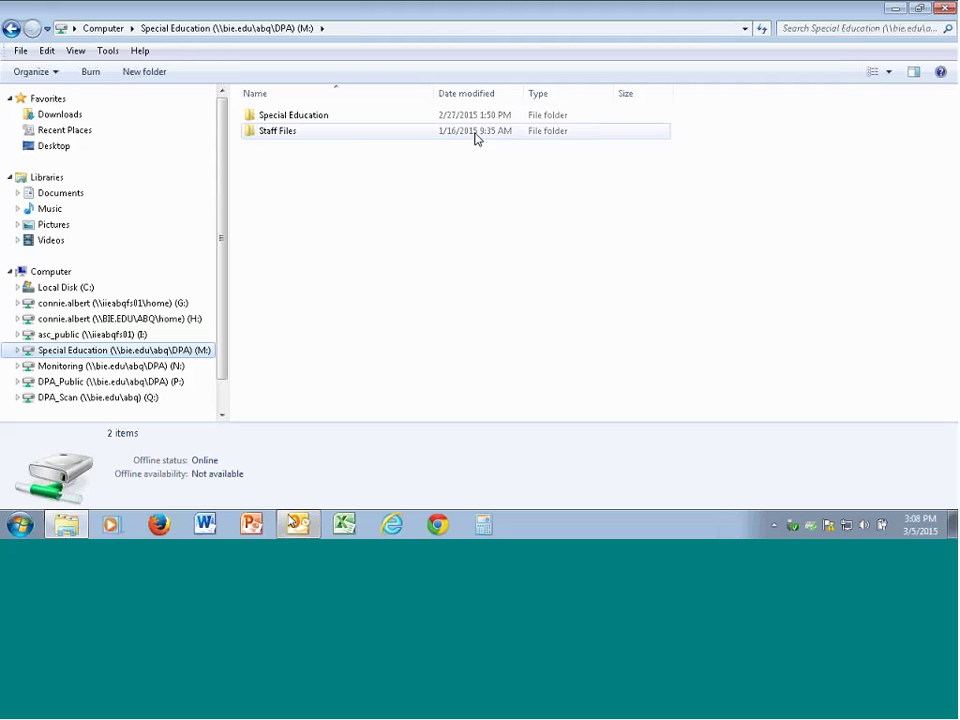
mouse_move(66, 527)
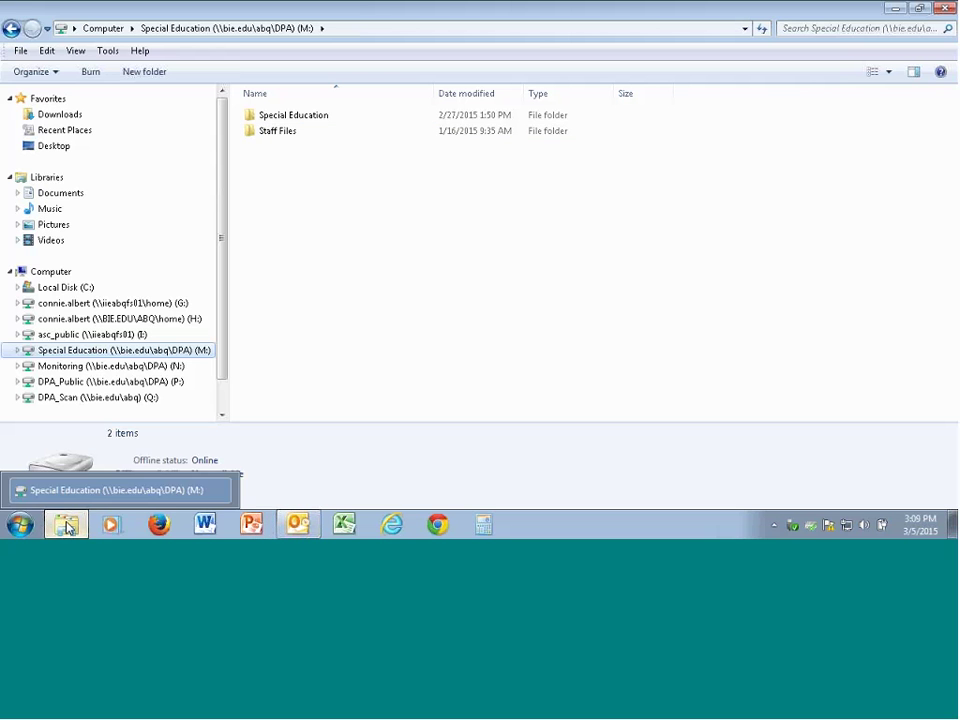
left_click(66, 527)
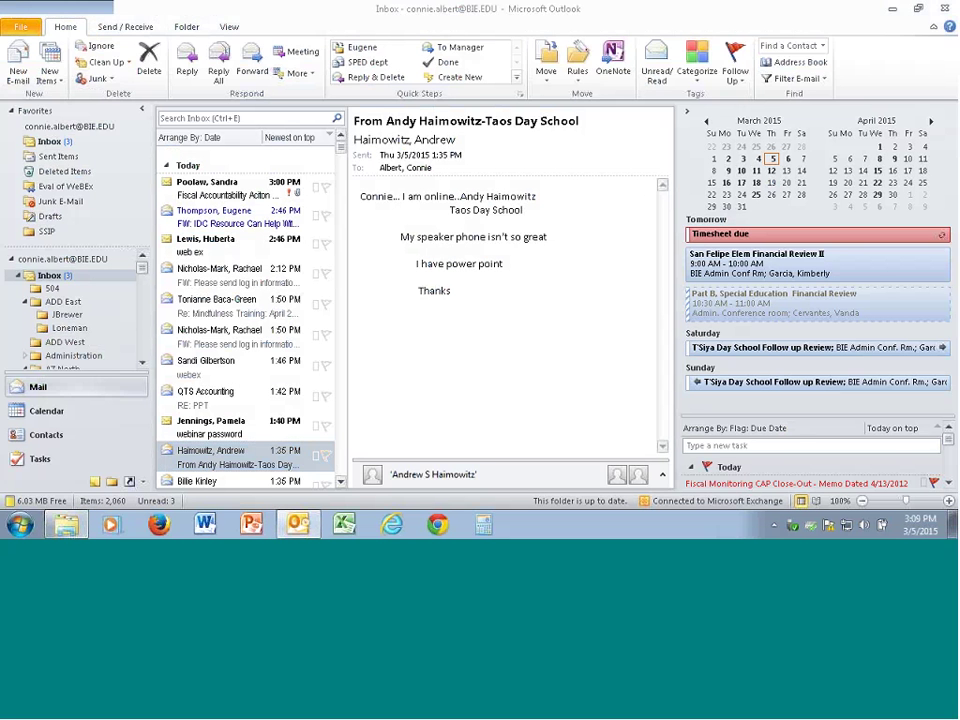
left_click(66, 527)
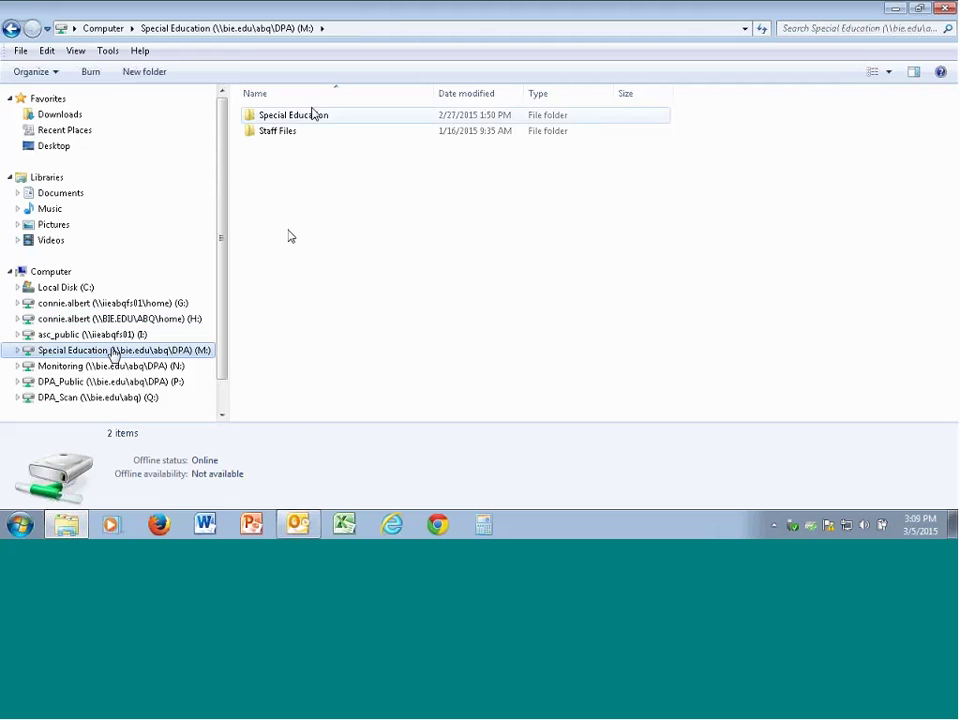
double_click(313, 114)
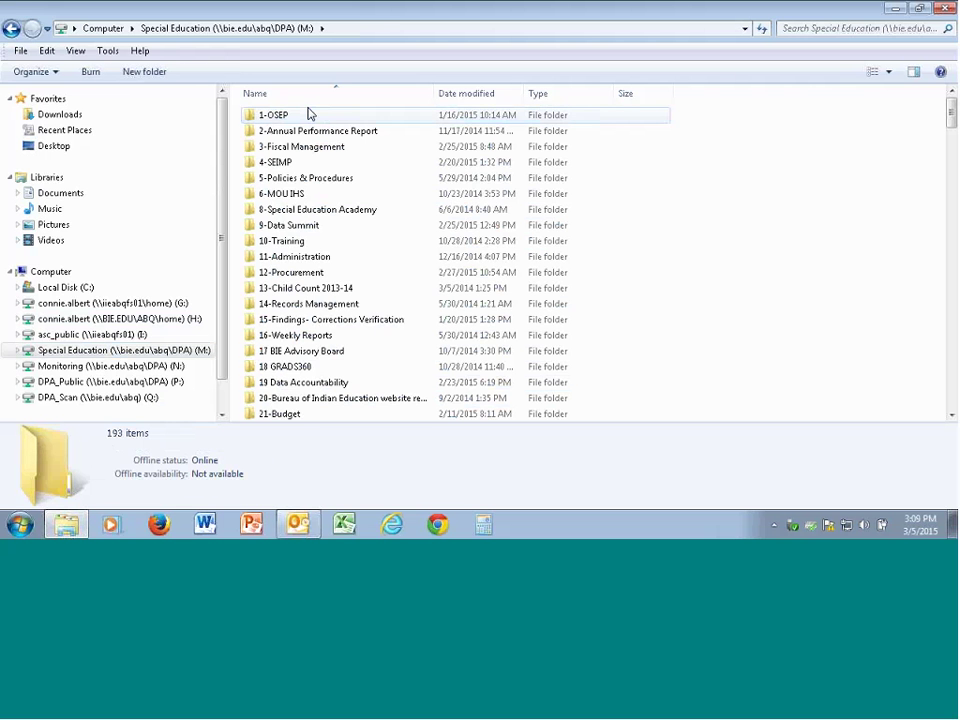
double_click(305, 150)
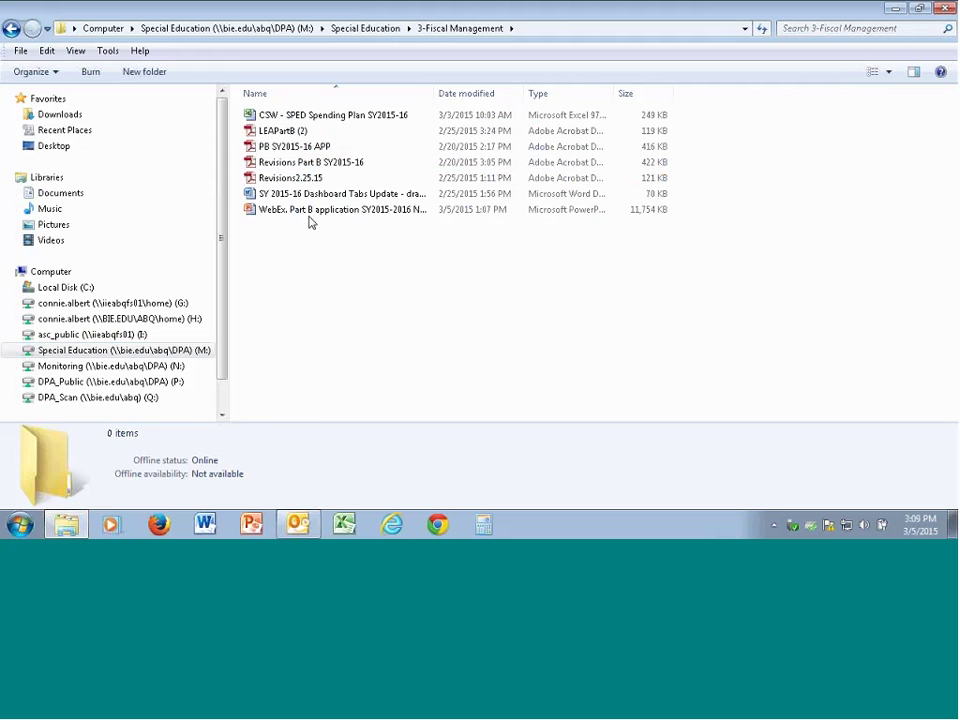
Open the WebEx Part B application SY2015-2016 presentation and view slides 31, 32, then 25
double_click(310, 212)
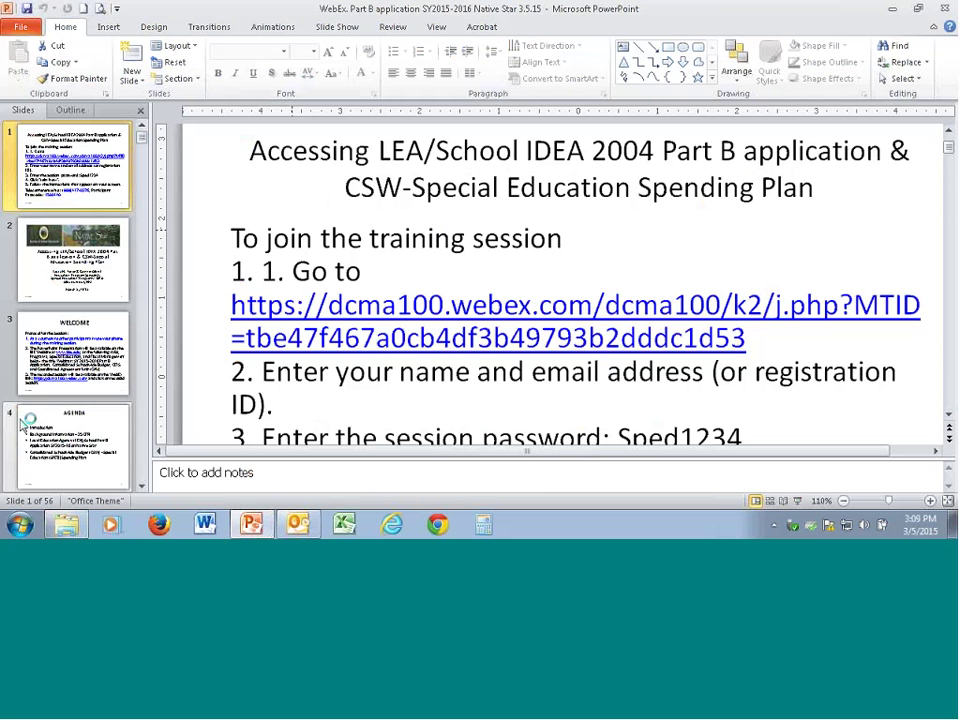
scroll(50, 316, "down", 6)
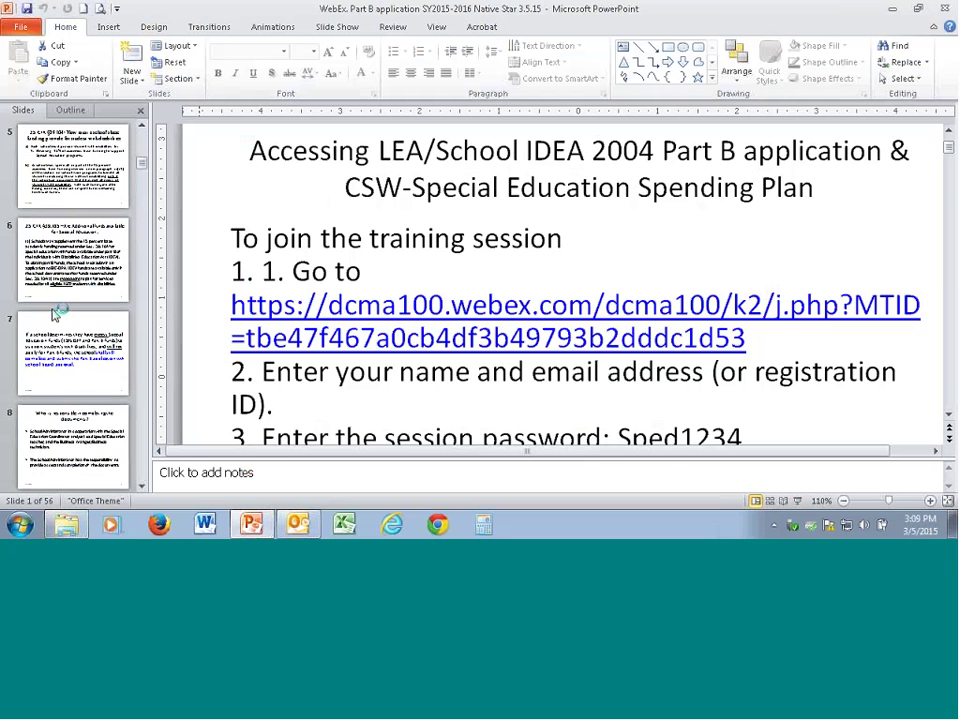
scroll(57, 311, "down", 20)
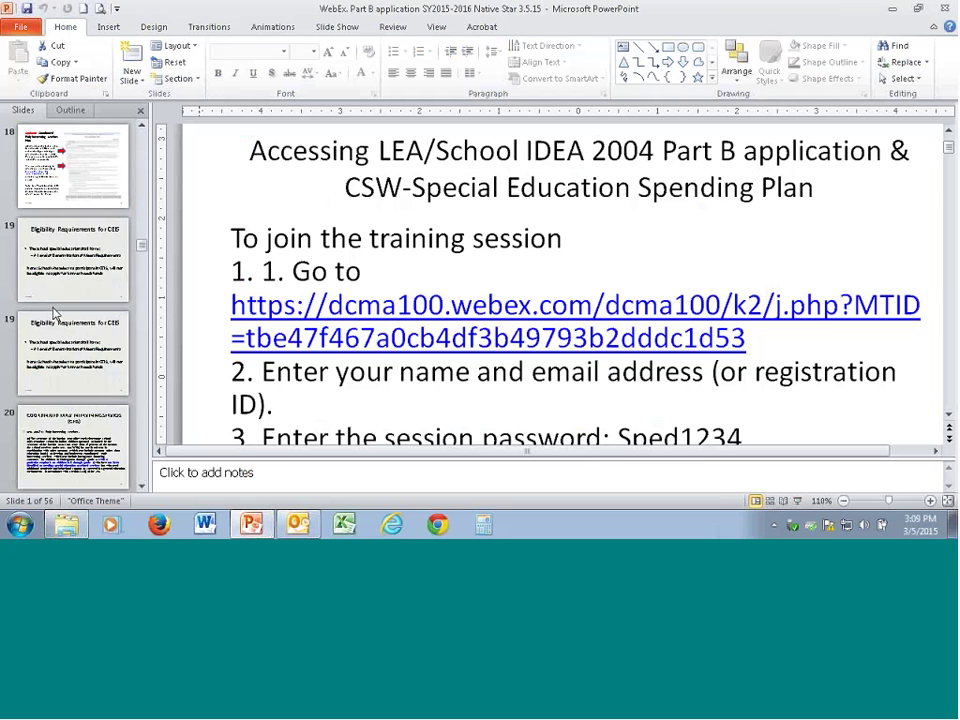
scroll(55, 314, "down", 2)
left_click(83, 260)
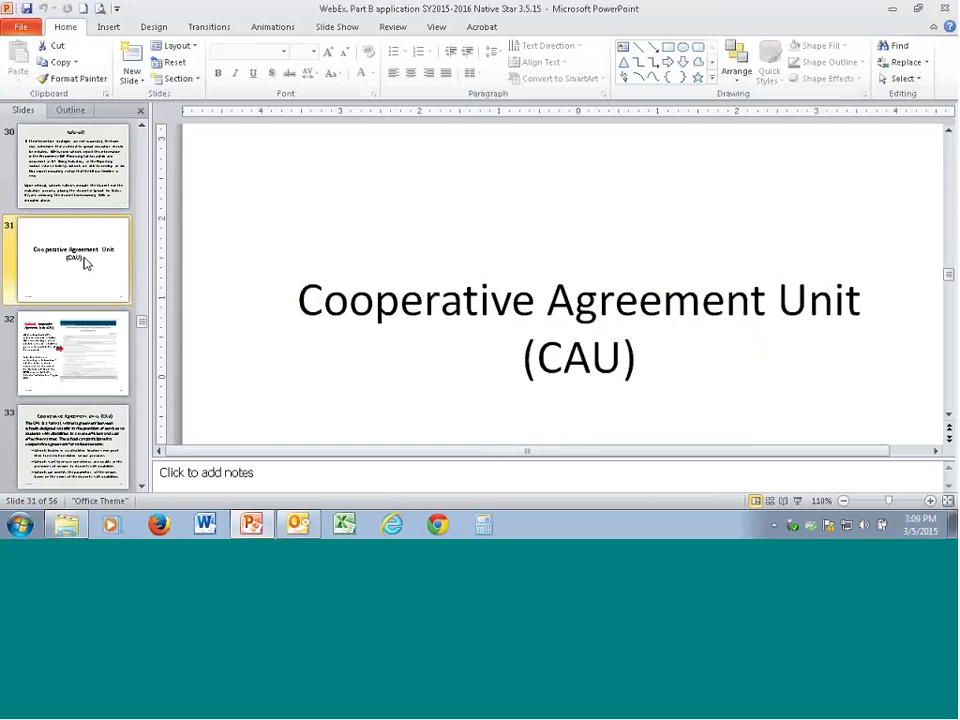
left_click(77, 356)
scroll(85, 352, "up", 2)
scroll(85, 352, "up", 4)
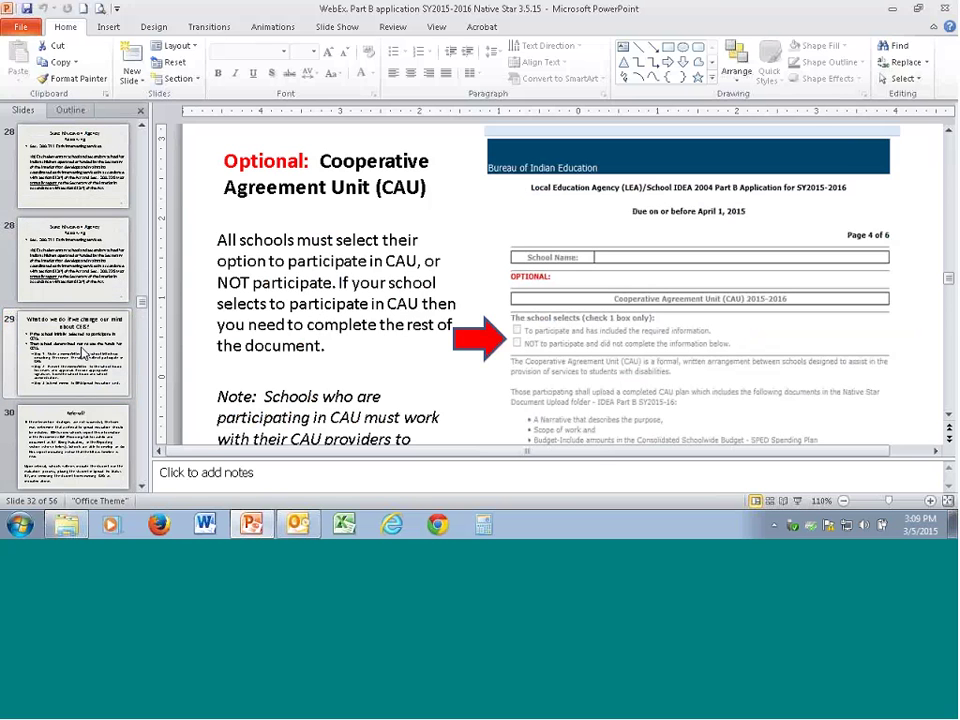
left_click(105, 285)
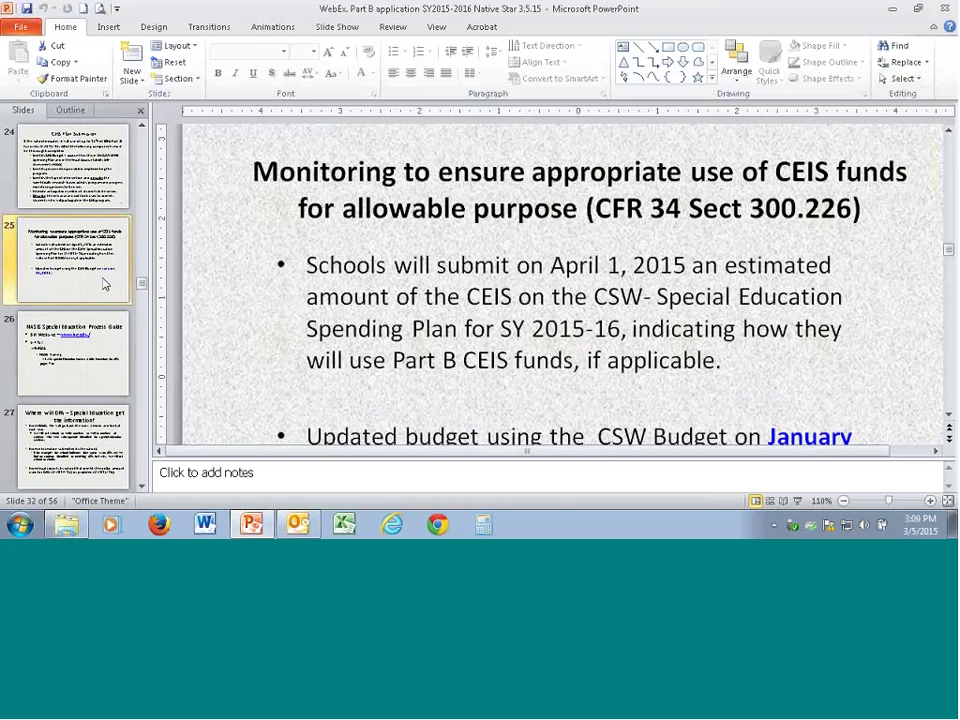